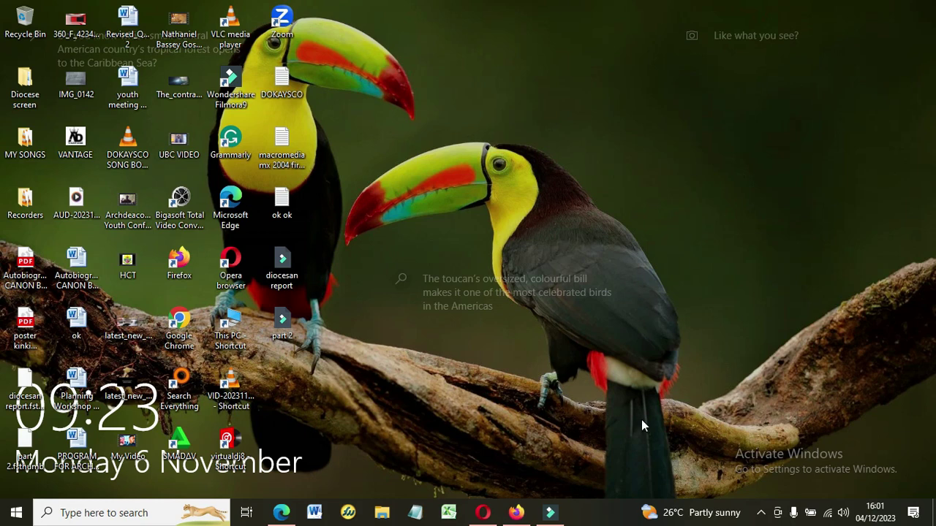
# Open the college website in Edge, reload it with F5, and retry after the timeout.
pyautogui.click(283, 515)
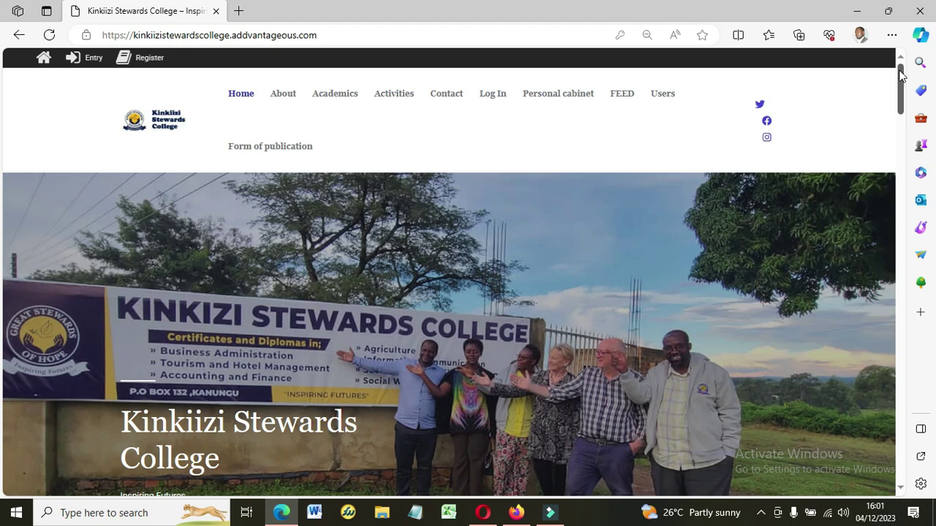
pyautogui.moveTo(901, 76); pyautogui.dragTo(904, 203)
pyautogui.press('F5')
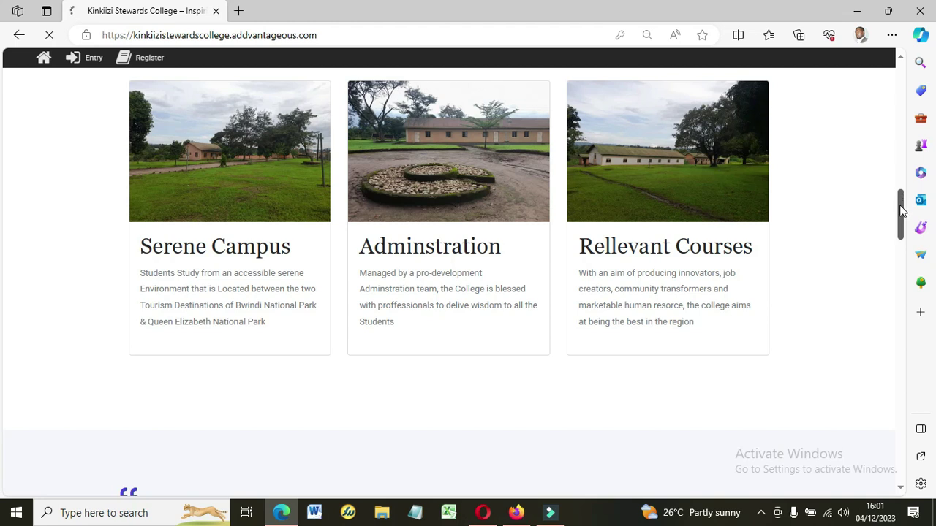
pyautogui.moveTo(902, 209); pyautogui.dragTo(902, 234)
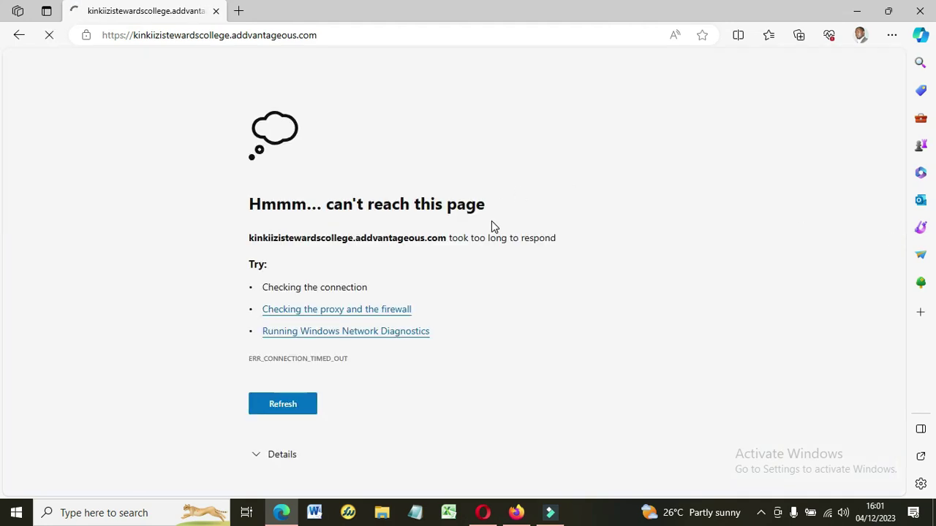
pyautogui.click(281, 403)
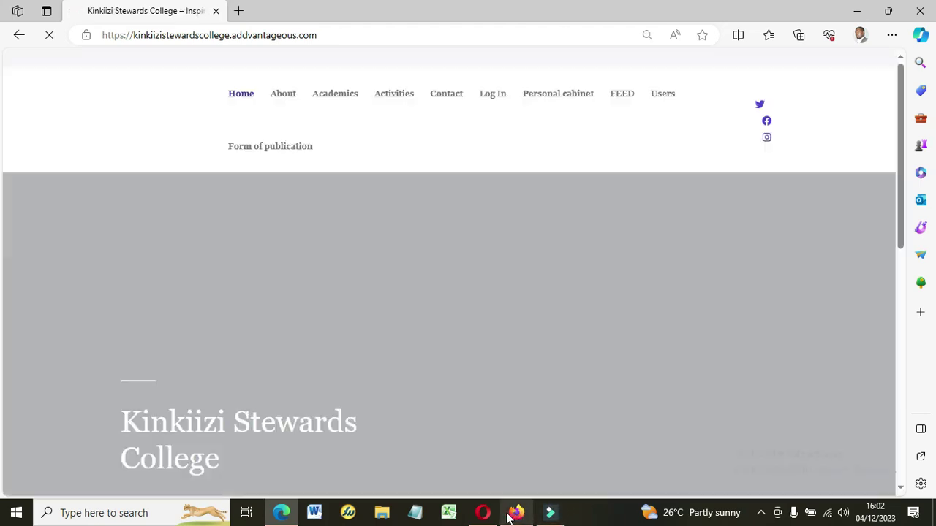
# Let the Kinkiizi Stewards College home page finish reloading with its menu and banner.
pyautogui.moveTo(510, 517)
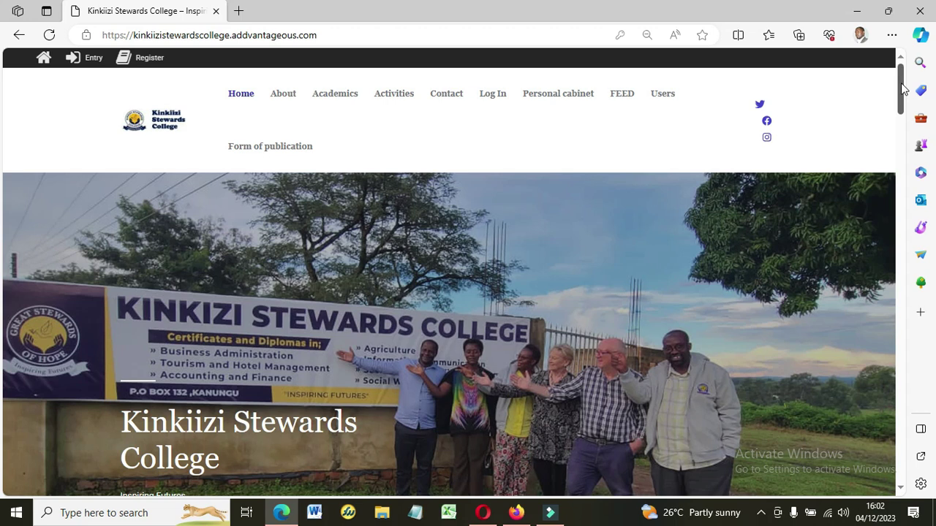
# Scroll down the home page past the campus highlights to the principal's quote.
pyautogui.moveTo(905, 88)
pyautogui.mouseDown()
pyautogui.moveTo(905, 130)
pyautogui.moveTo(904, 99)
pyautogui.mouseUp()
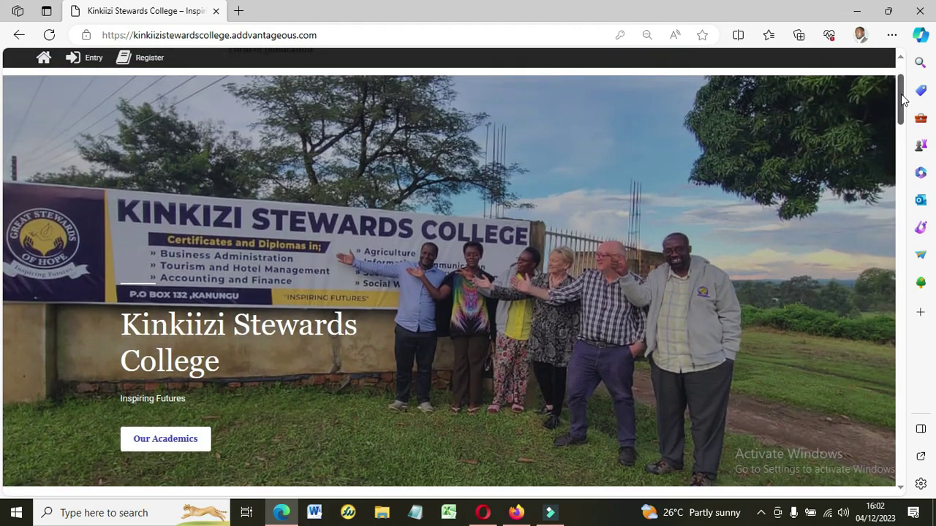
pyautogui.moveTo(905, 99); pyautogui.dragTo(903, 236)
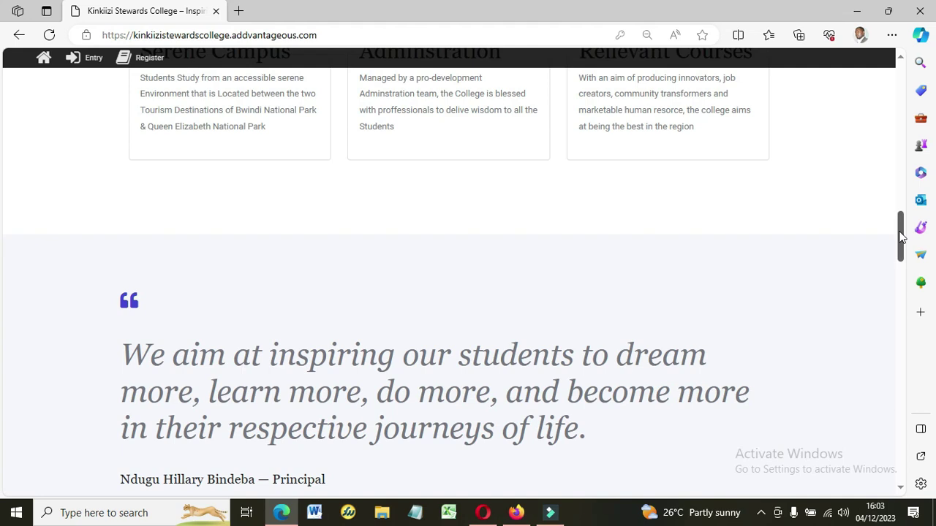
pyautogui.moveTo(900, 237); pyautogui.dragTo(901, 260)
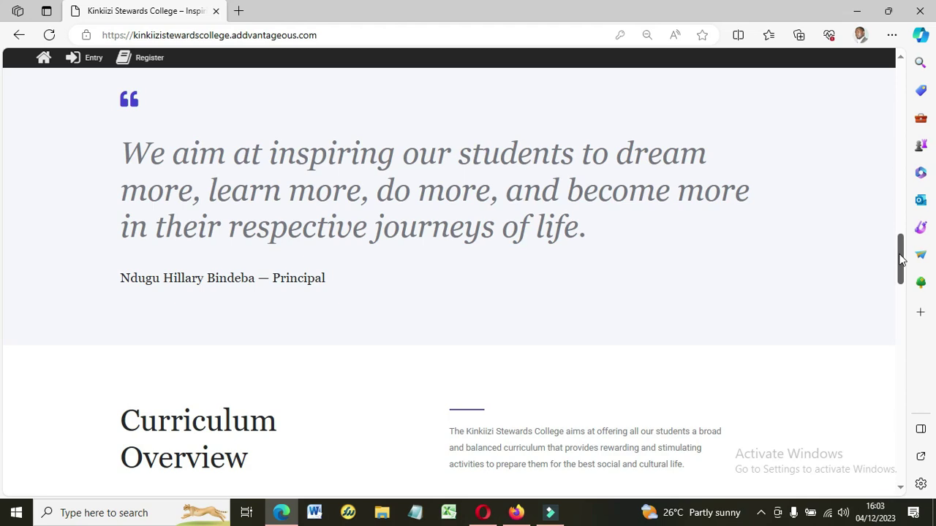
# Scroll through Curriculum Overview and Co-curricular Activities, then back to the page top.
pyautogui.moveTo(901, 260); pyautogui.dragTo(902, 296)
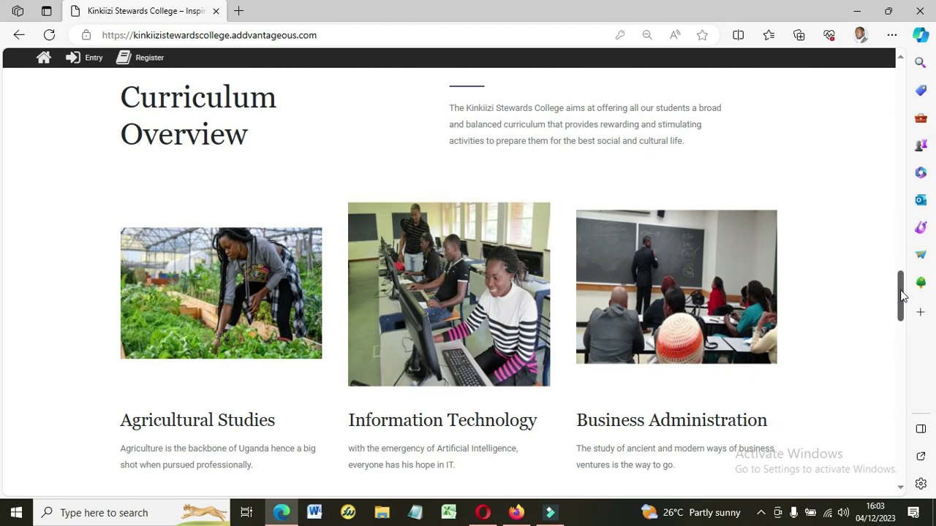
pyautogui.moveTo(902, 295); pyautogui.dragTo(907, 387)
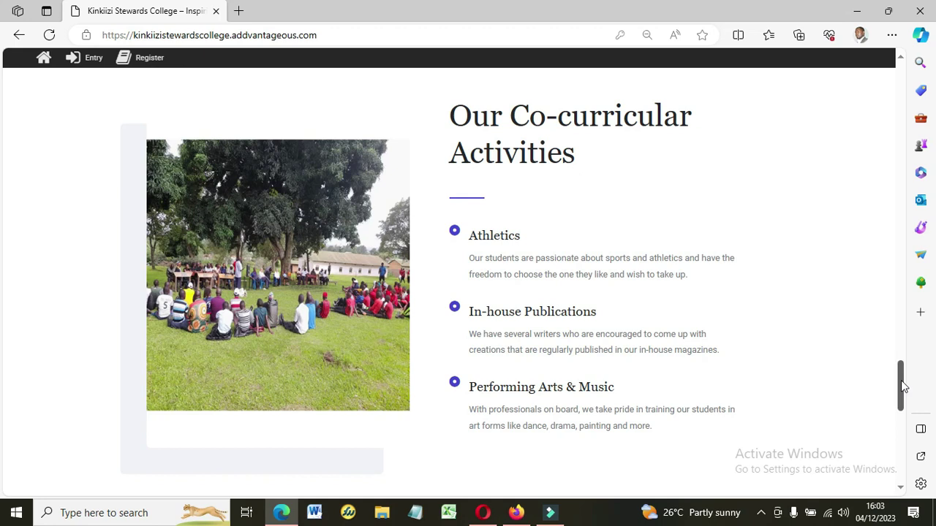
pyautogui.moveTo(902, 387); pyautogui.dragTo(905, 47)
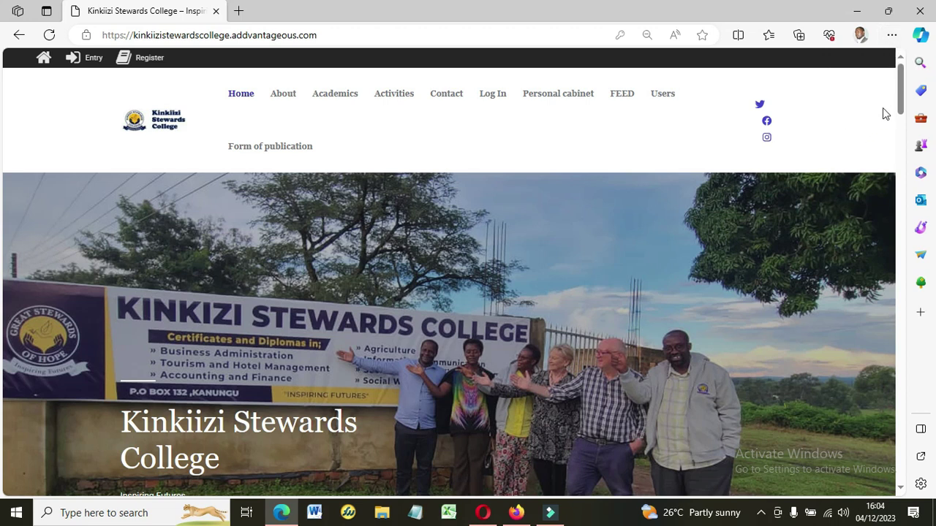
# Go to the site's login page and fill in the saved username.
pyautogui.click(493, 102)
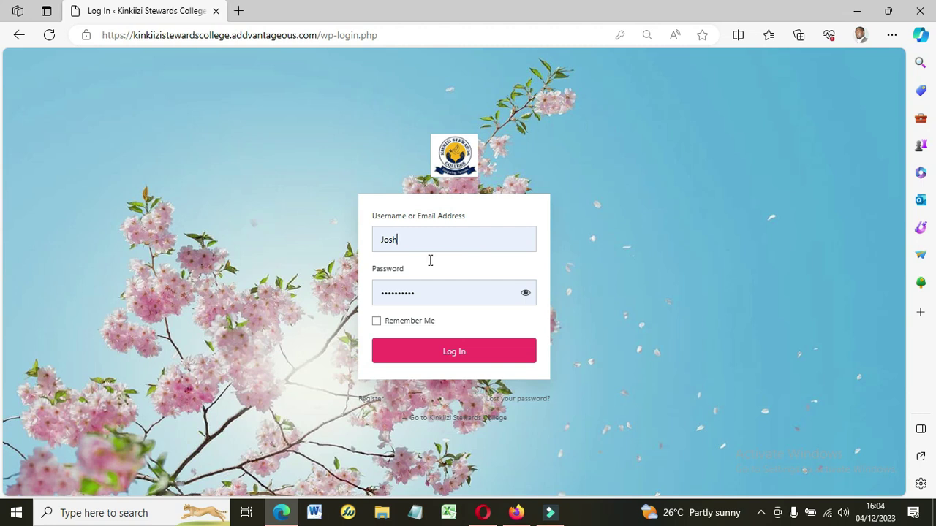
pyautogui.click(472, 232)
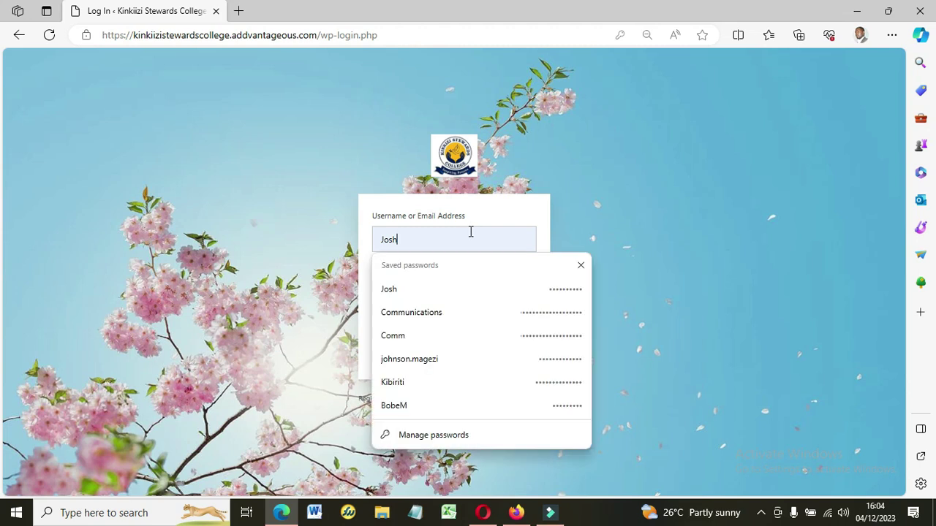
pyautogui.click(688, 160)
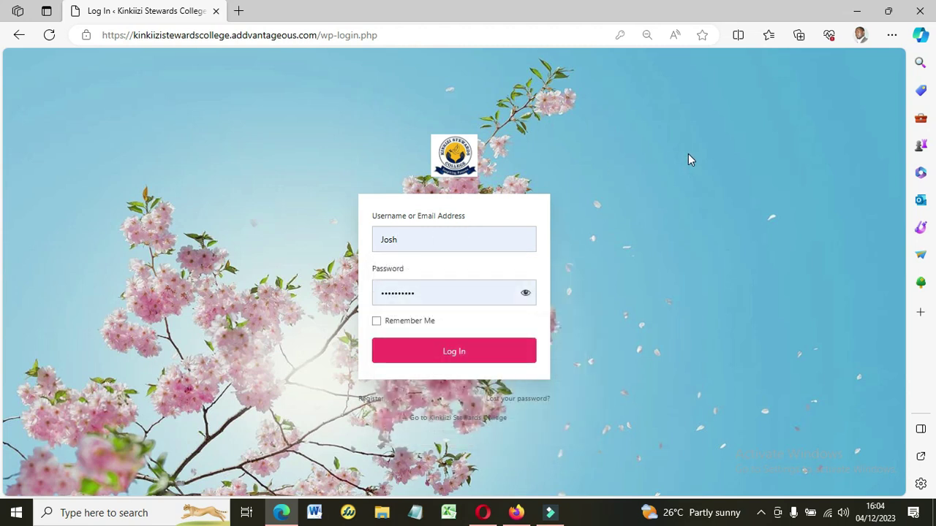
pyautogui.click(432, 241)
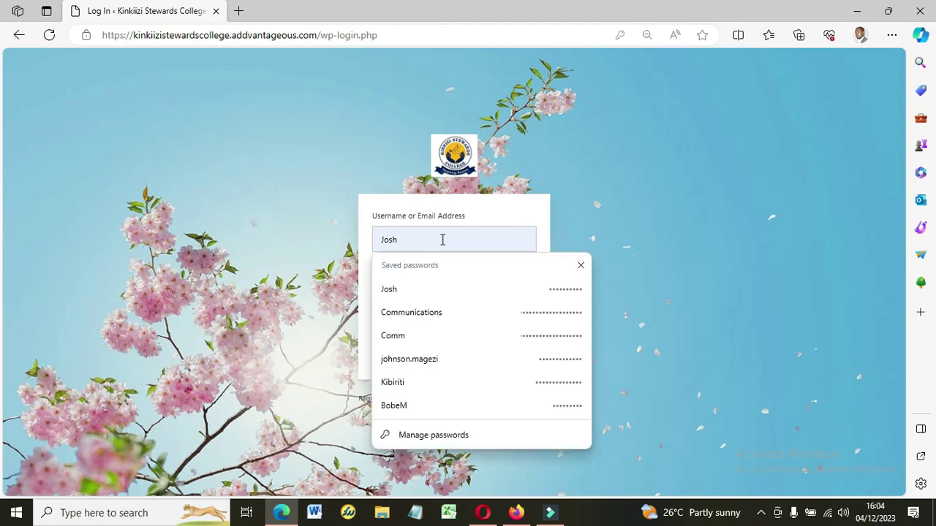
pyautogui.click(630, 150)
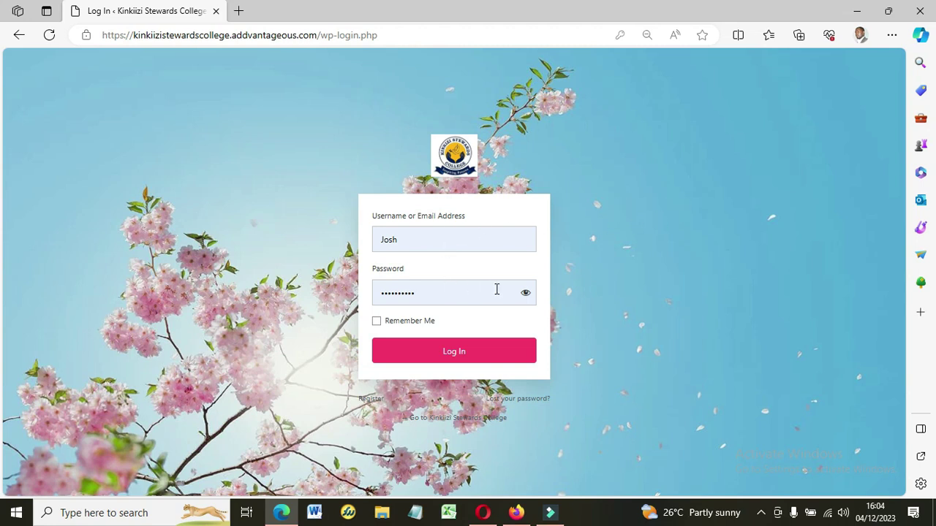
# Reveal the password, tick Remember Me, and log in to the Personal cabinet.
pyautogui.click(526, 294)
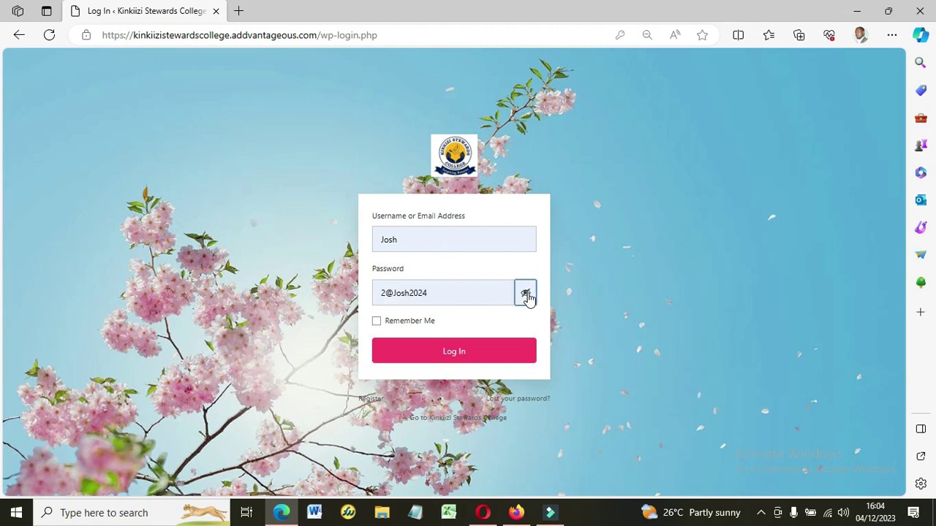
pyautogui.click(439, 295)
pyautogui.click(648, 328)
pyautogui.click(415, 322)
pyautogui.click(456, 351)
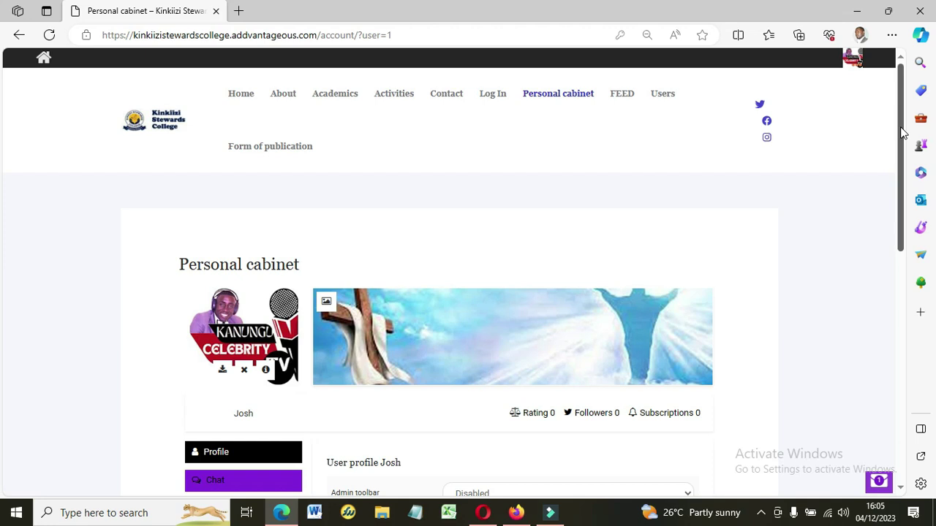
pyautogui.moveTo(903, 132); pyautogui.dragTo(905, 182)
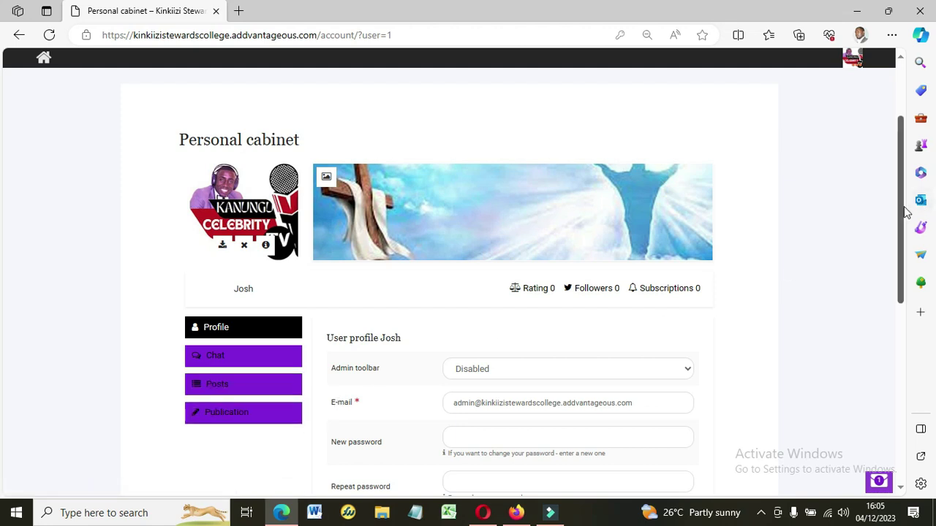
pyautogui.moveTo(905, 209); pyautogui.dragTo(884, 136)
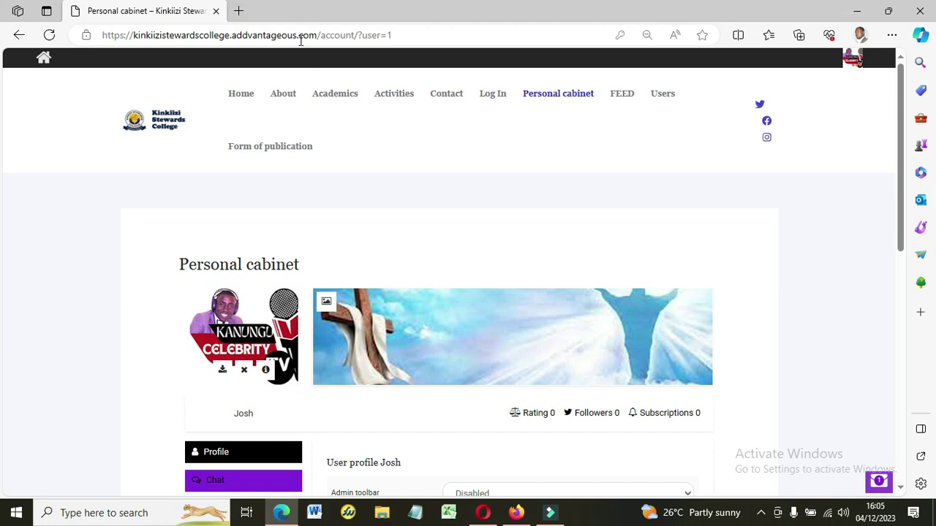
# Strip the account path from the address bar, leaving the site's root address.
pyautogui.click(407, 35)
pyautogui.moveTo(407, 35); pyautogui.dragTo(335, 38)
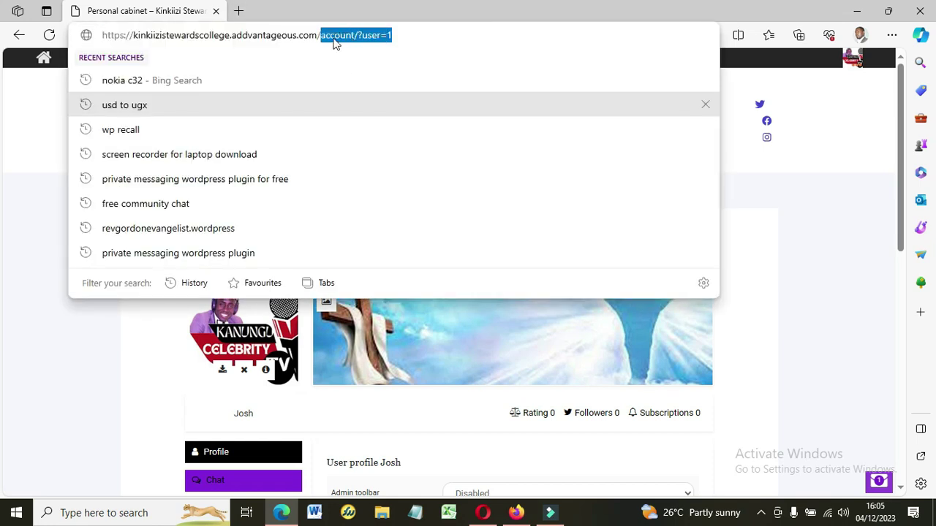
pyautogui.press('BackSpace')
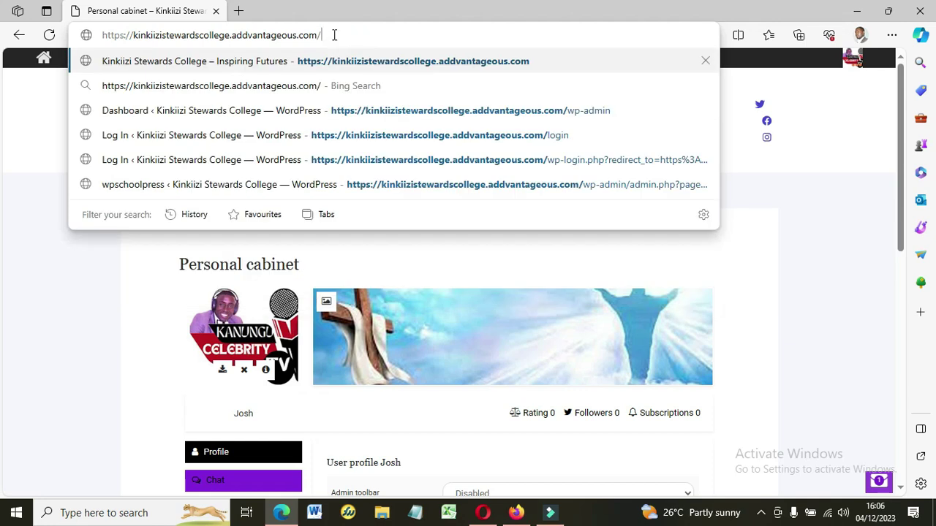
pyautogui.click(58, 256)
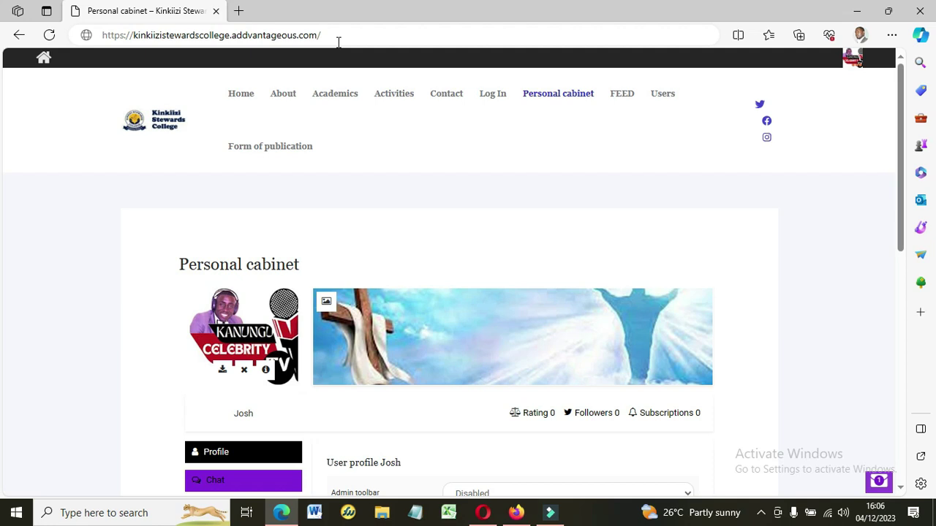
pyautogui.moveTo(329, 37); pyautogui.dragTo(235, 39)
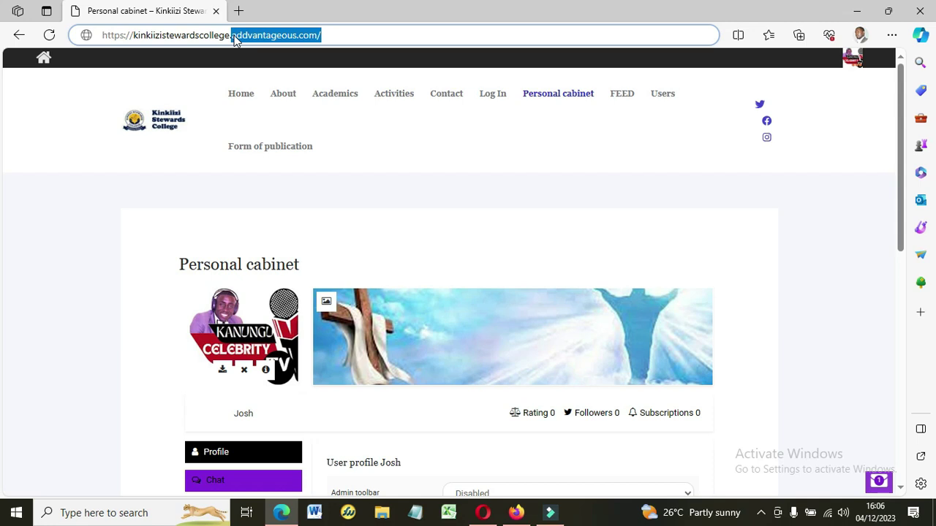
pyautogui.click(341, 33)
pyautogui.moveTo(325, 35); pyautogui.dragTo(234, 41)
pyautogui.click(230, 35)
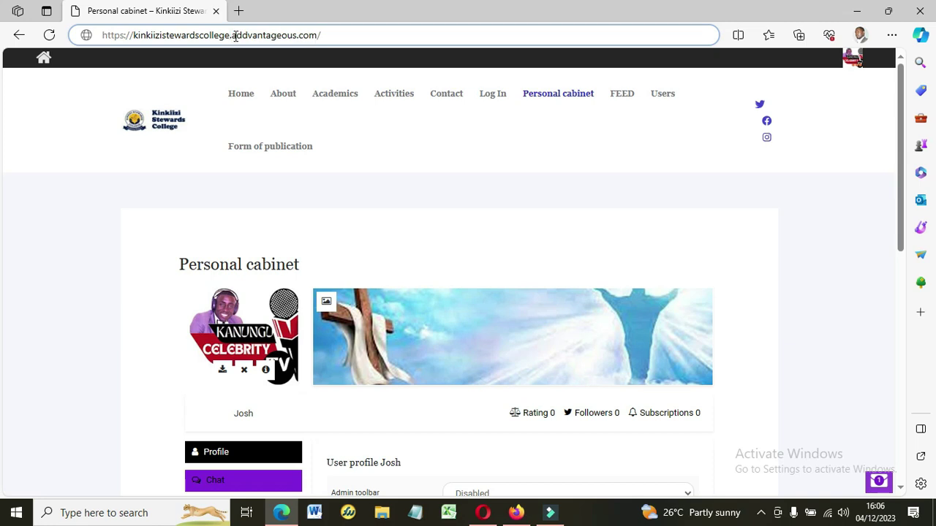
pyautogui.moveTo(231, 35); pyautogui.dragTo(94, 45)
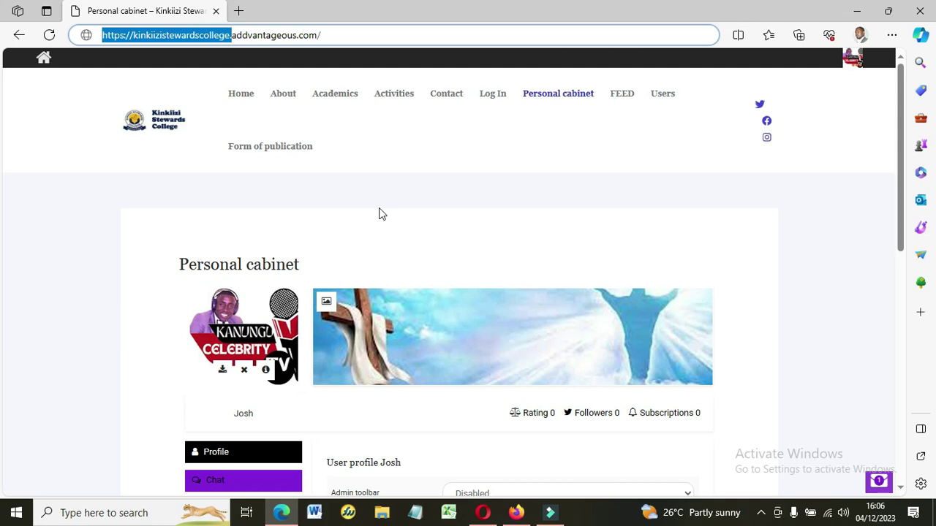
pyautogui.click(400, 200)
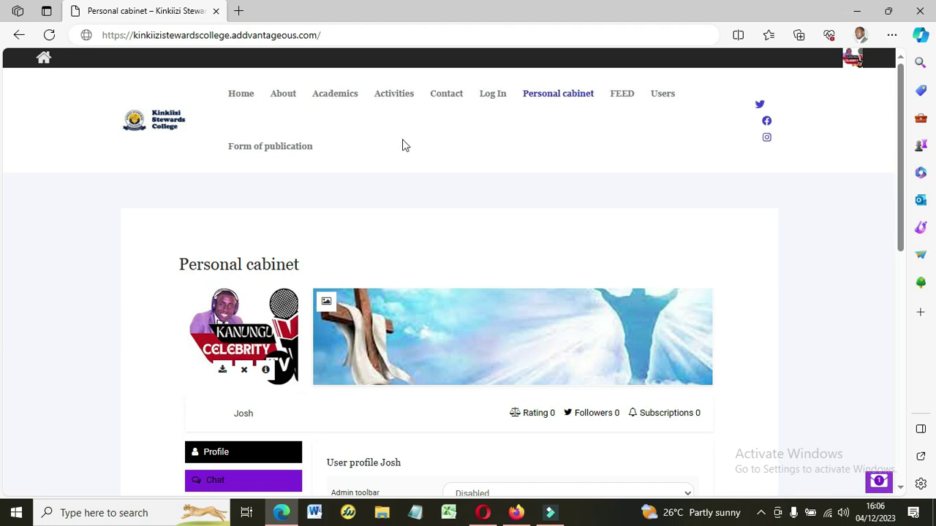
# Extend the address to the site's /wp-admin URL and load the admin dashboard.
pyautogui.click(341, 32)
pyautogui.click(340, 32)
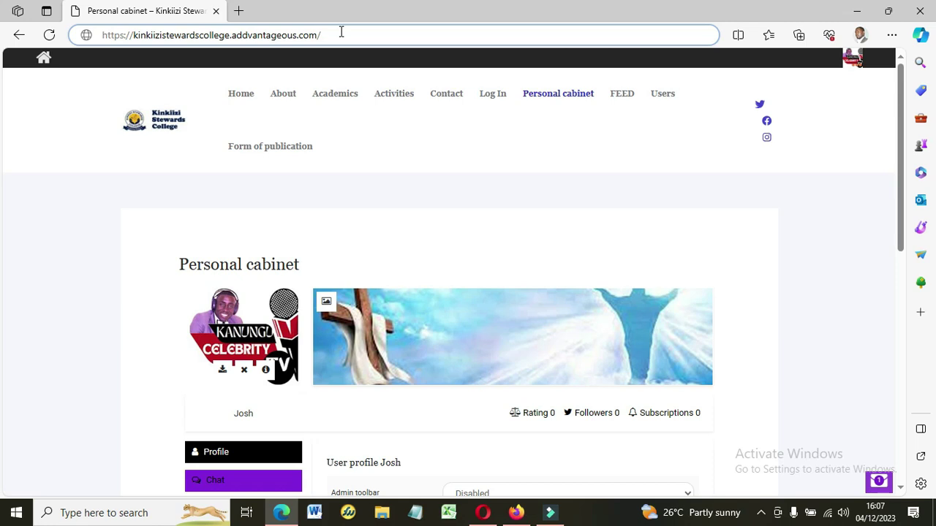
pyautogui.write('wp')
pyautogui.press('Right')
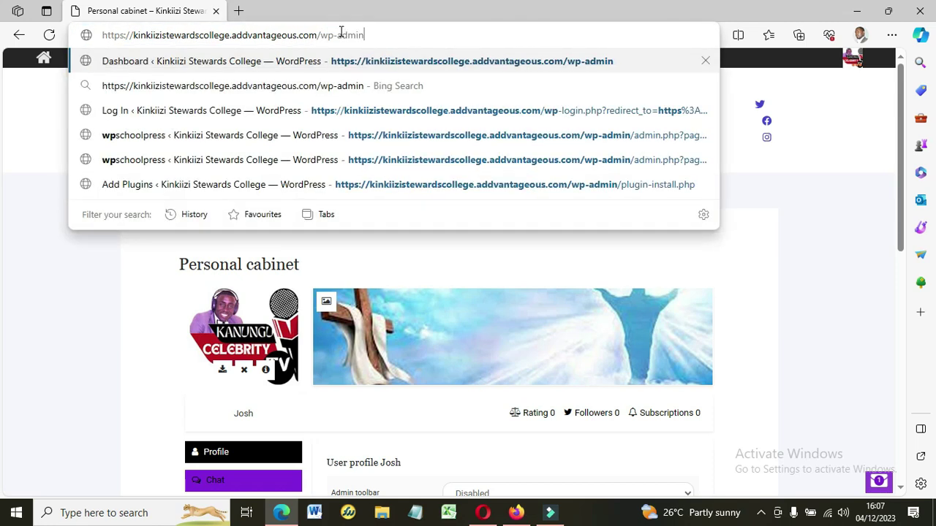
pyautogui.press('Return')
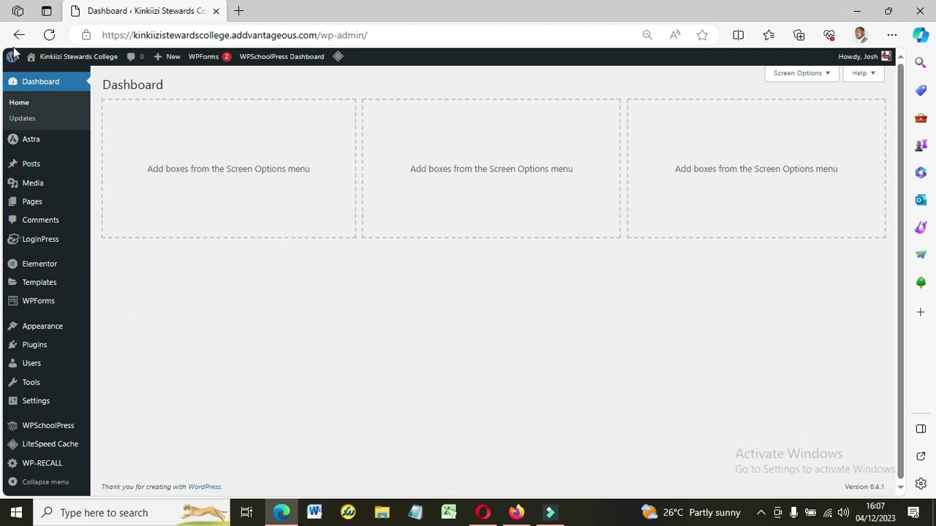
pyautogui.moveTo(13, 60)
pyautogui.moveTo(270, 64)
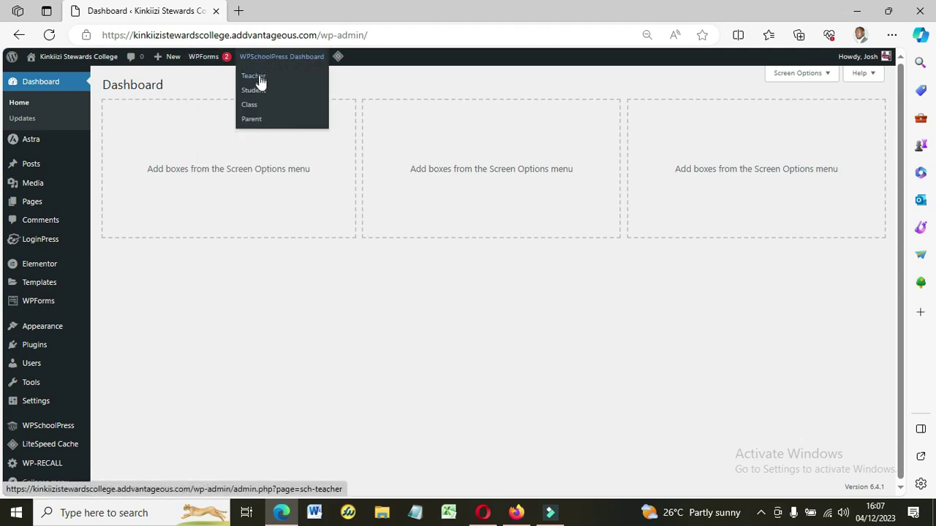
# Open the WPSchoolPress Dashboard and look over the December 2023 activities calendar and exams.
pyautogui.click(264, 56)
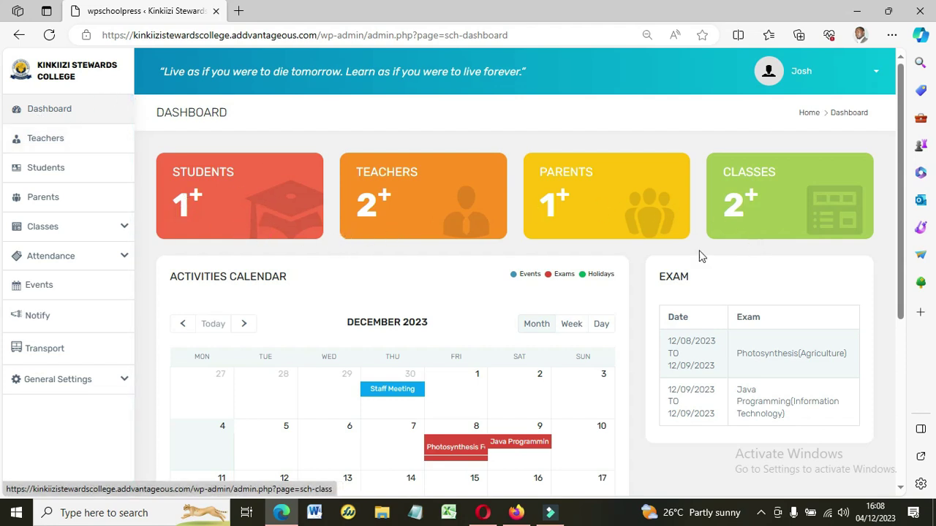
pyautogui.moveTo(904, 179); pyautogui.dragTo(895, 248)
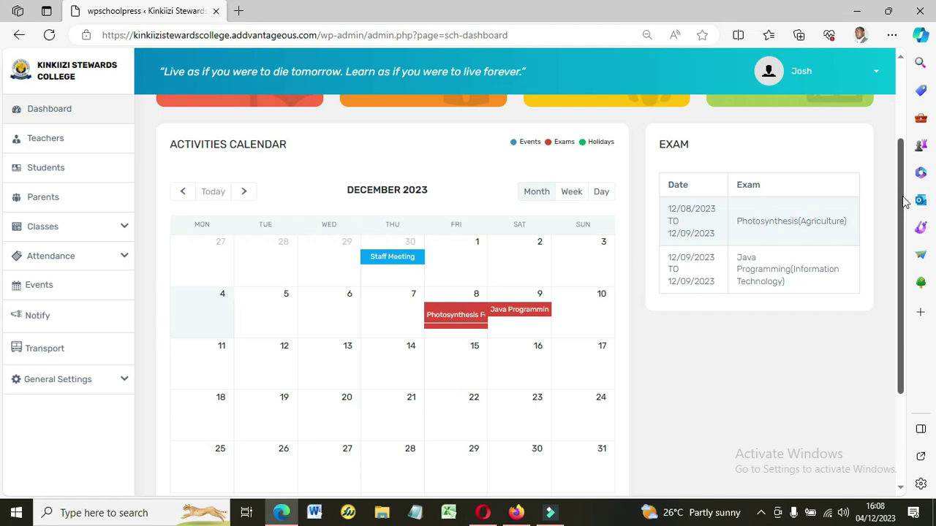
pyautogui.scroll(-2, 881, 353)
pyautogui.scroll(1, 879, 224)
pyautogui.scroll(3, 879, 223)
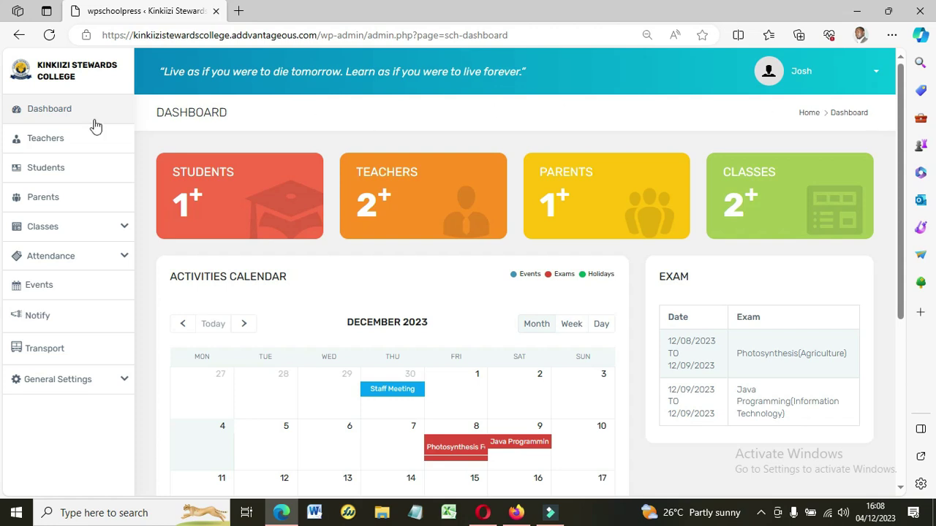
# Show the Teachers list with the Agriculture and Information Technology in-charge teachers.
pyautogui.click(41, 149)
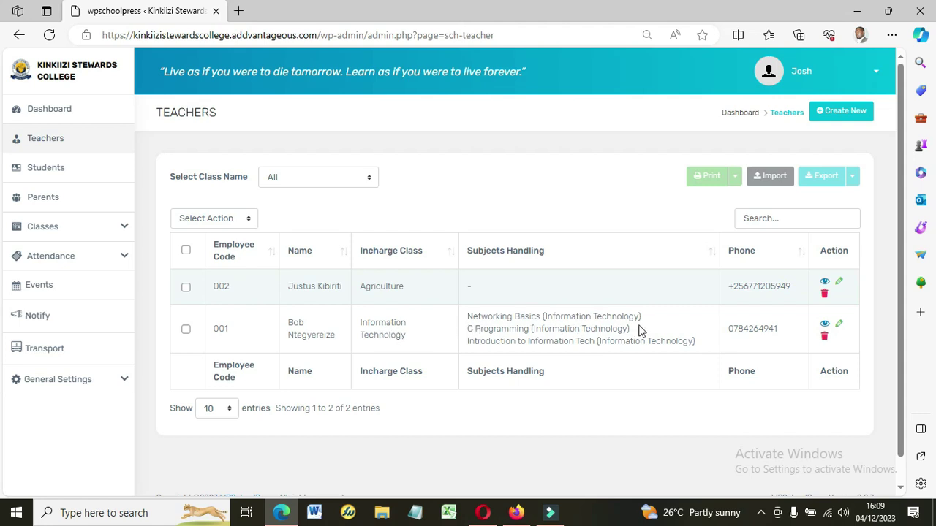
# View and close the Information Technology and Agriculture teachers' profiles, then start a new teacher.
pyautogui.click(824, 324)
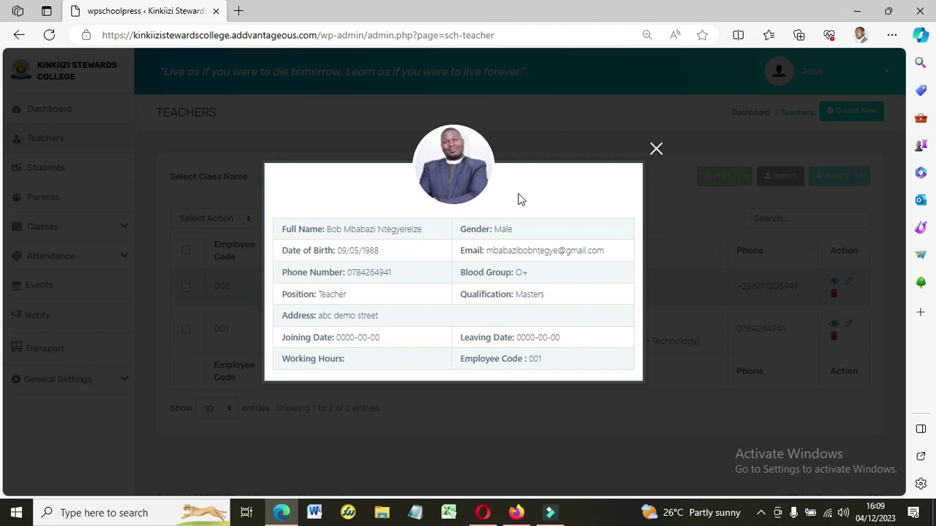
pyautogui.click(656, 152)
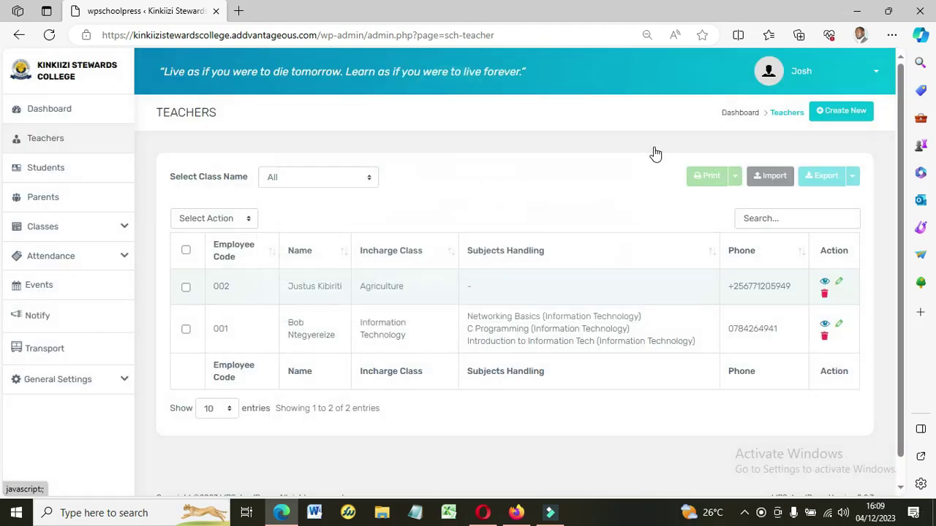
pyautogui.click(825, 285)
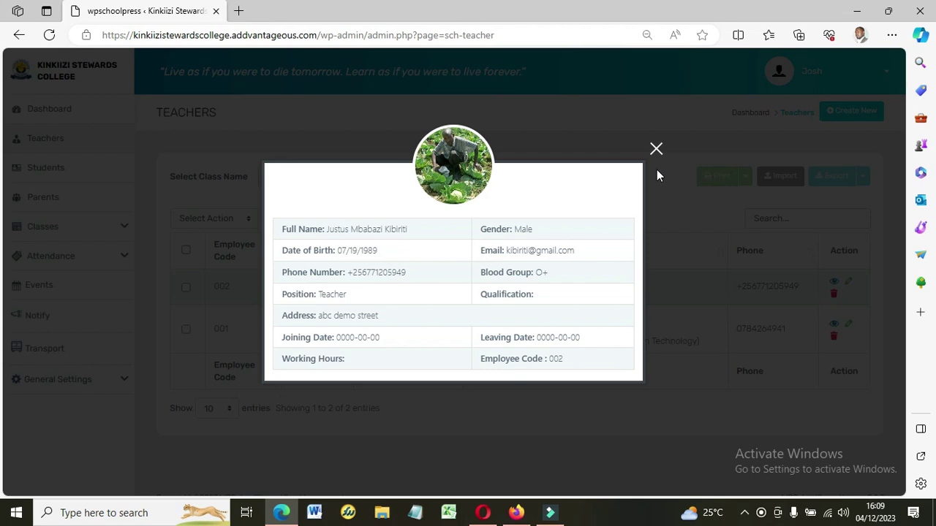
pyautogui.click(655, 151)
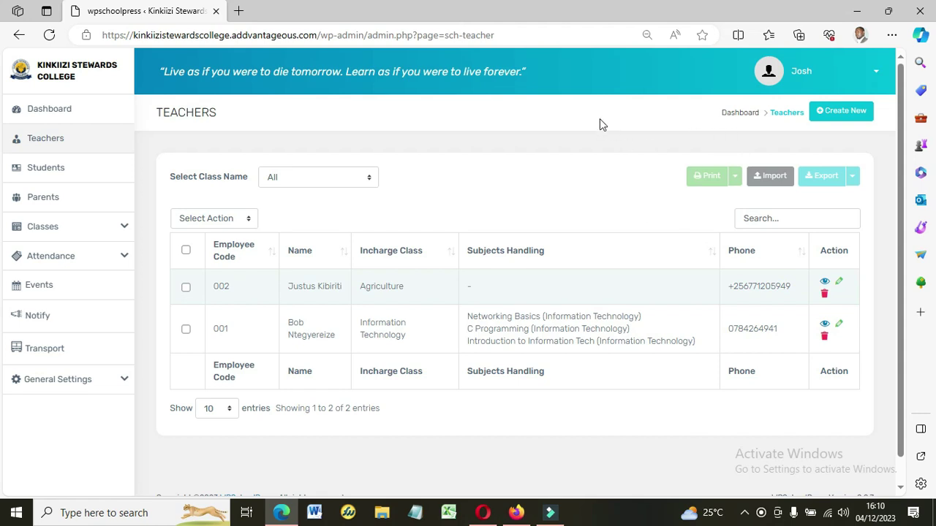
pyautogui.click(852, 120)
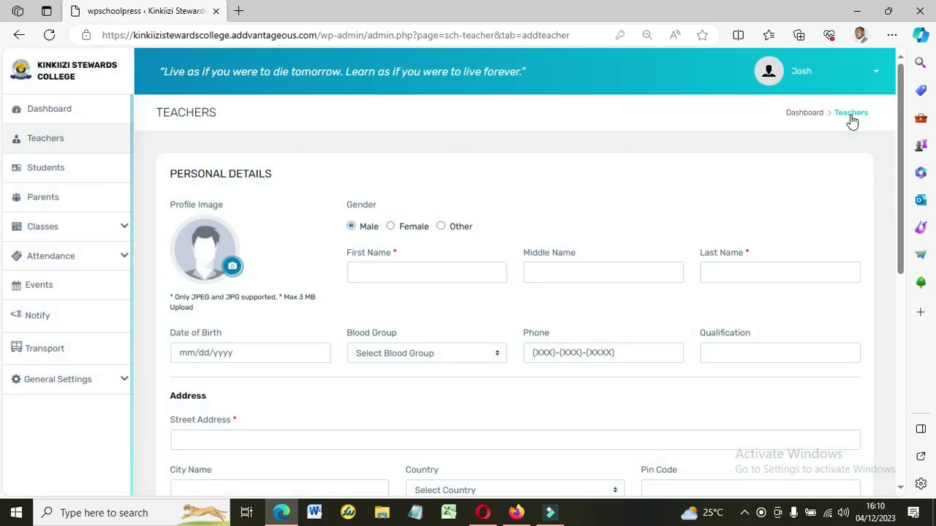
# Enter the new teacher's first, middle and last names, correcting the last name's spelling.
pyautogui.click(372, 273)
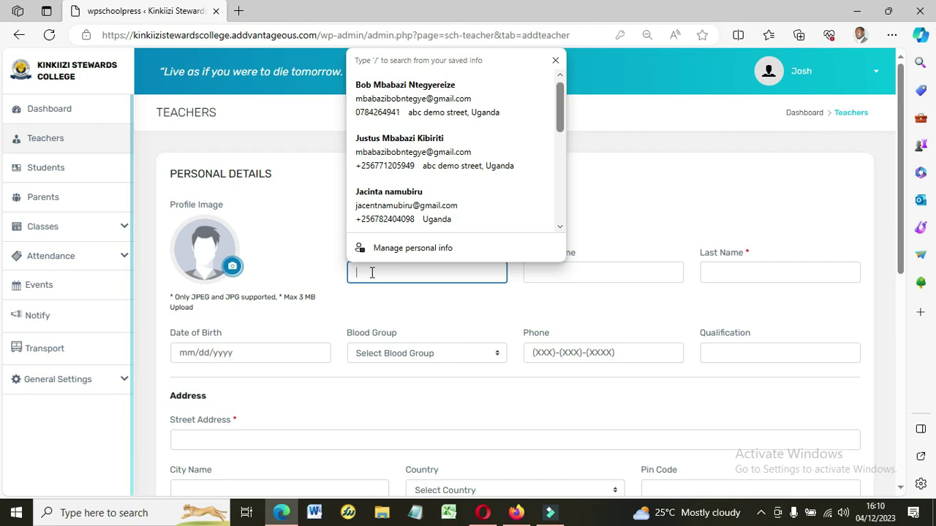
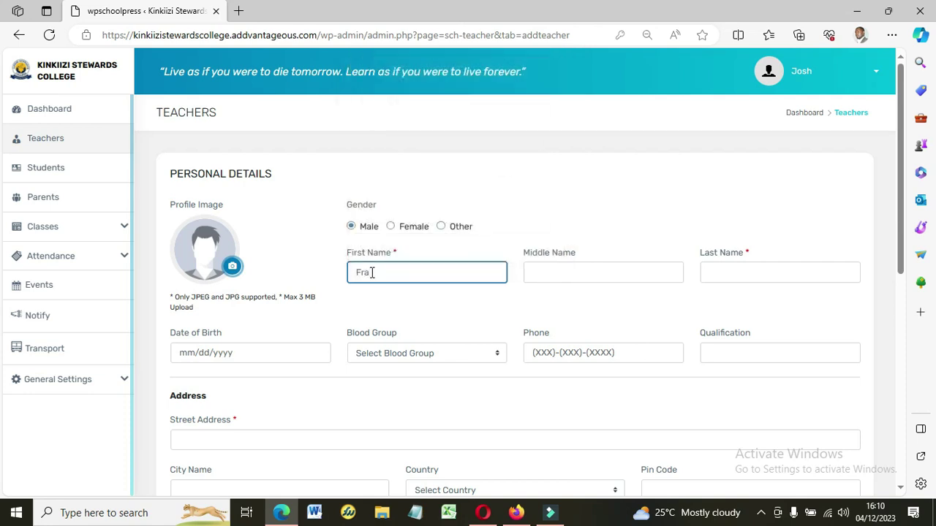
pyautogui.press('Tab')
pyautogui.press('Tab')
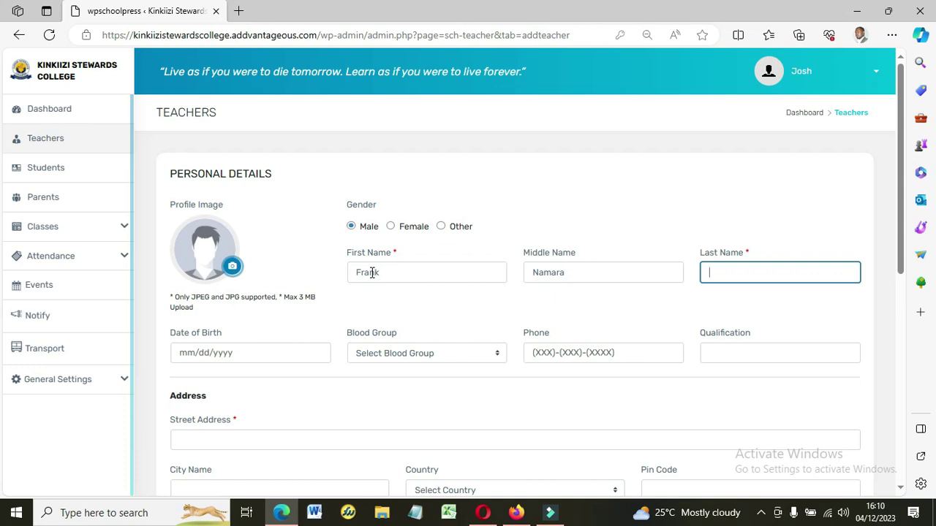
pyautogui.click(400, 310)
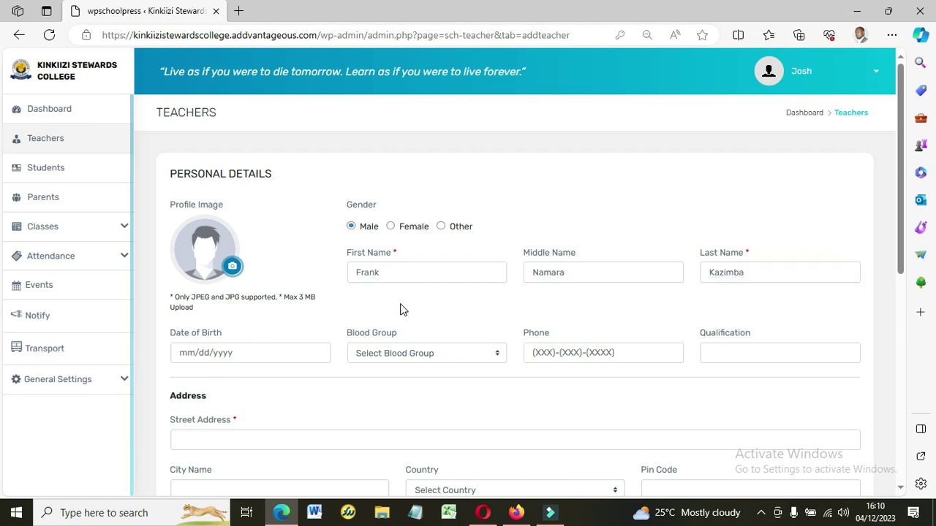
pyautogui.click(221, 353)
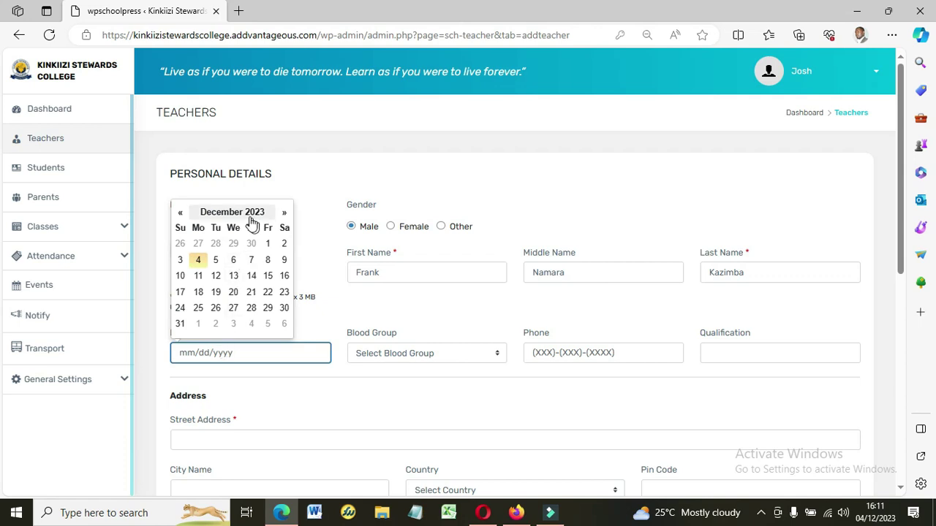
# Set the date of birth year to 1985 in the calendar picker.
pyautogui.click(388, 175)
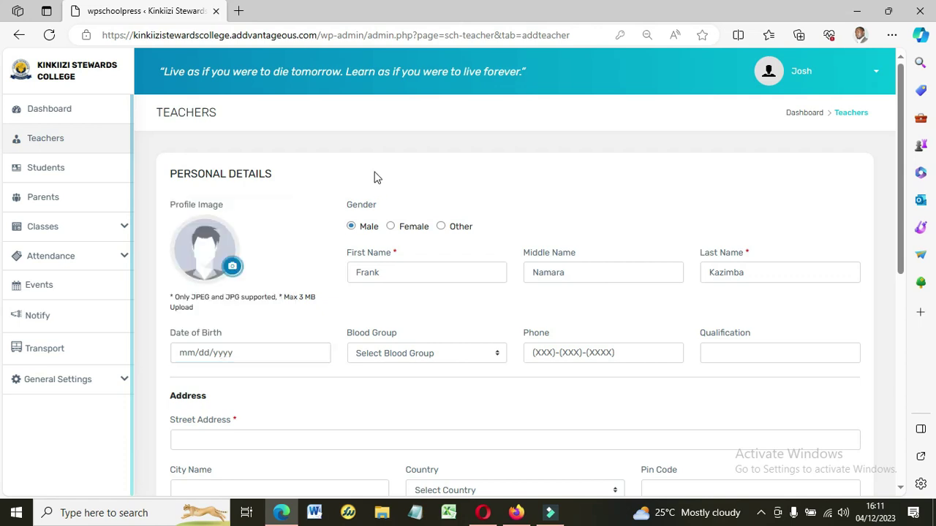
pyautogui.click(226, 355)
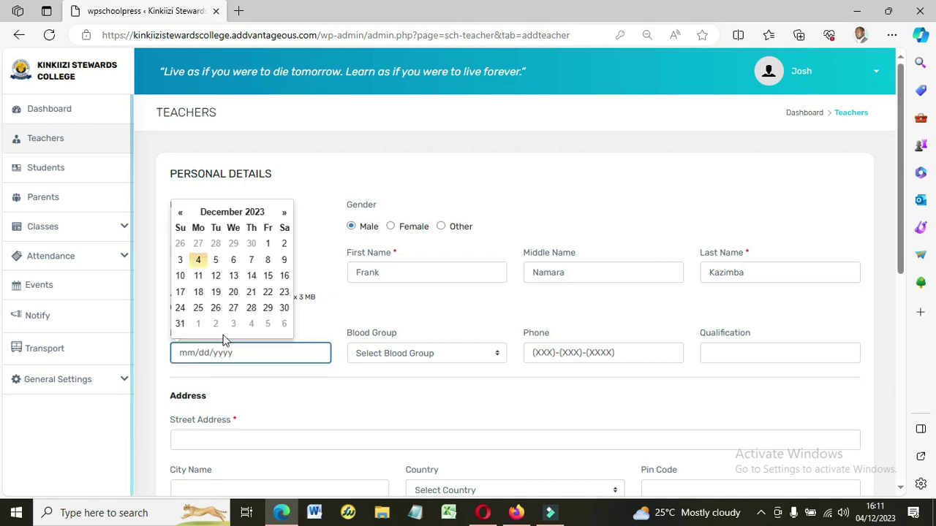
pyautogui.click(227, 213)
pyautogui.click(219, 225)
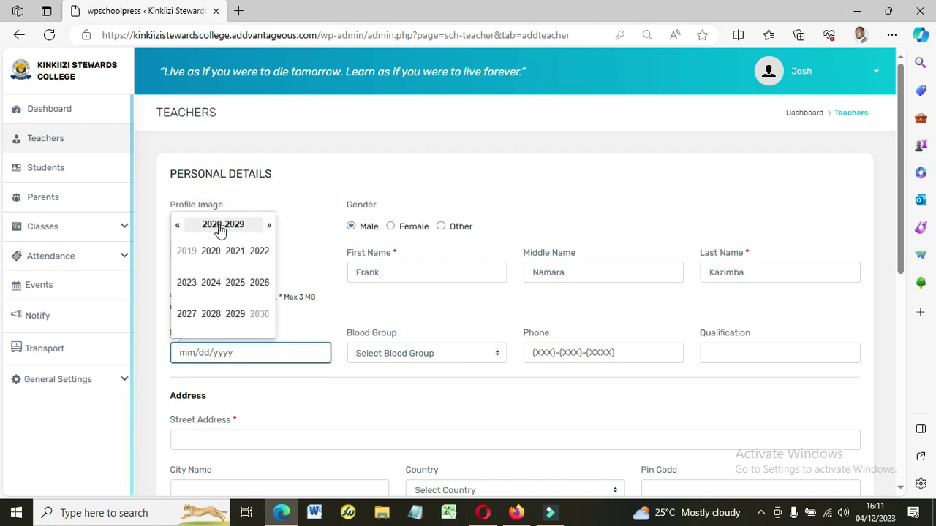
pyautogui.click(177, 226)
pyautogui.click(177, 225)
pyautogui.click(177, 226)
pyautogui.click(177, 226)
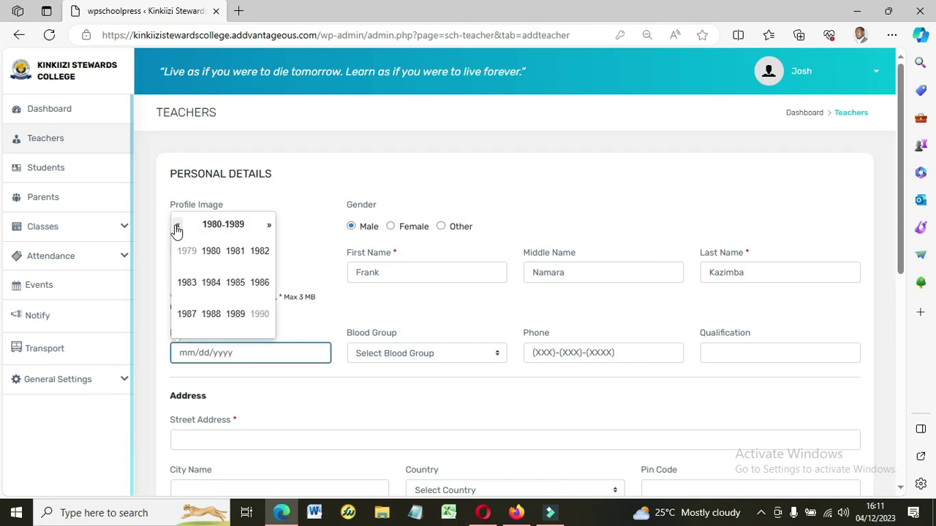
pyautogui.click(236, 286)
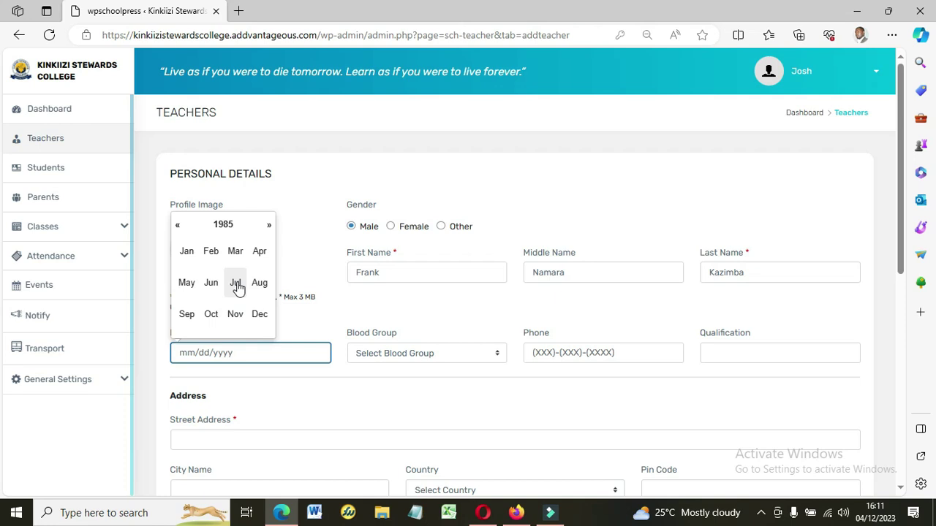
# Choose blood group A -, enter the phone number and begin the Bachelor's Degree qualification.
pyautogui.click(404, 353)
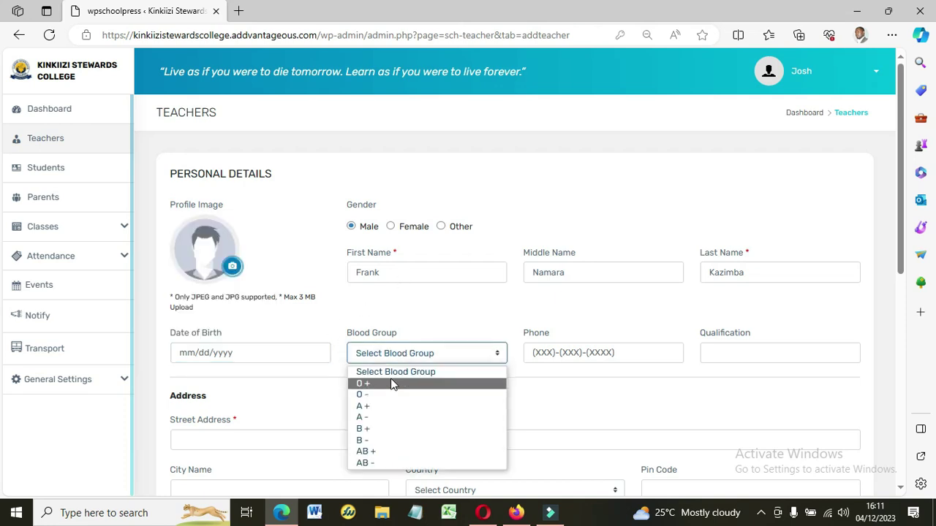
pyautogui.click(371, 417)
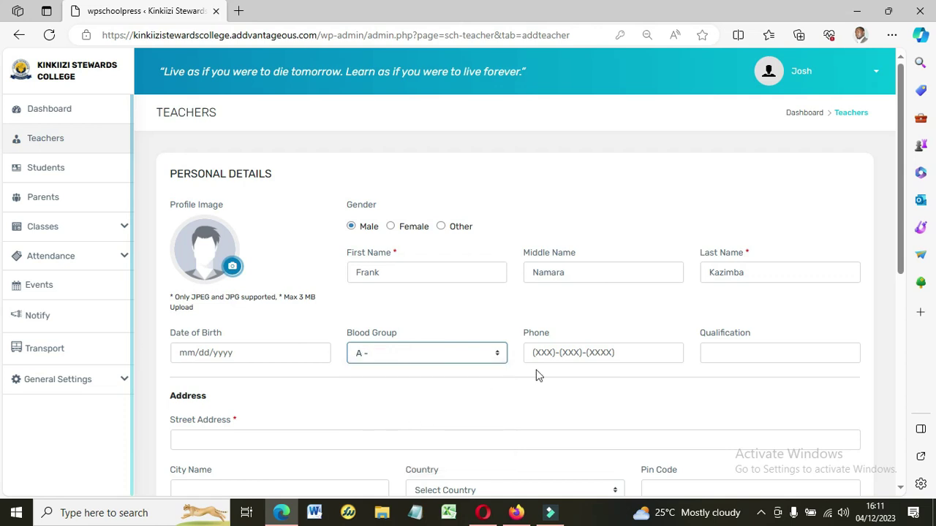
pyautogui.click(577, 353)
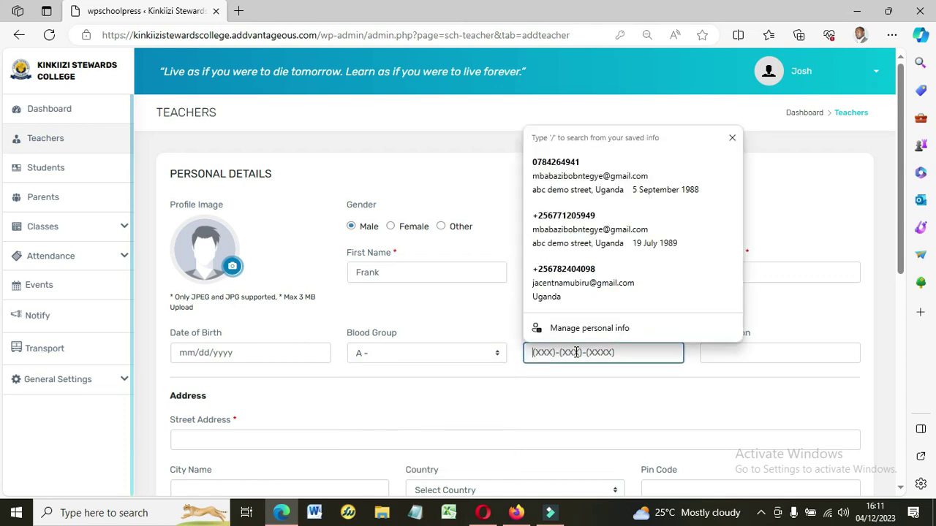
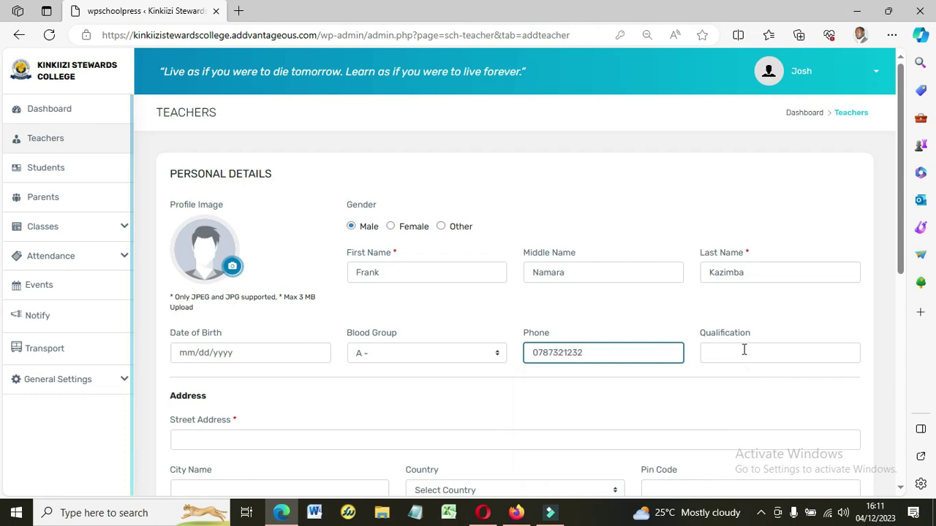
pyautogui.click(753, 351)
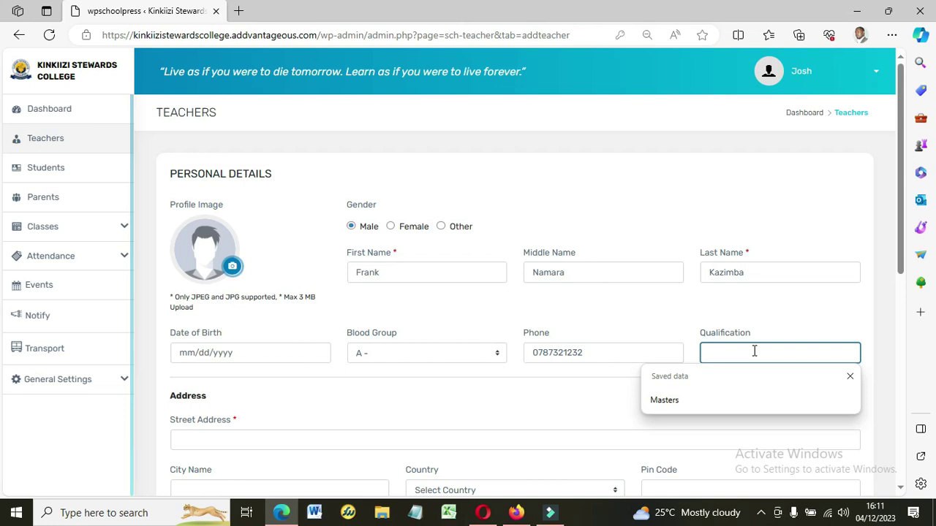
pyautogui.write('Bachelors')
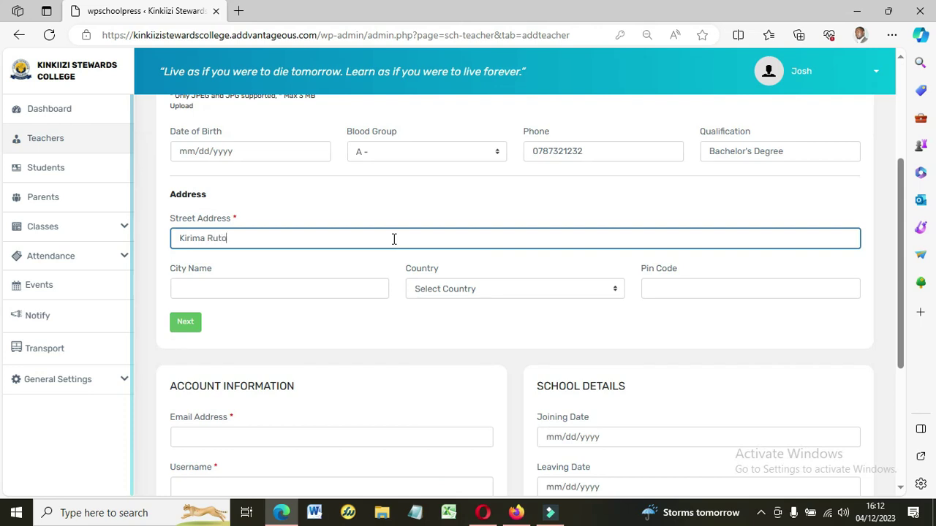
# Search Bing for the new teacher's name and view the image results.
pyautogui.write('ma')
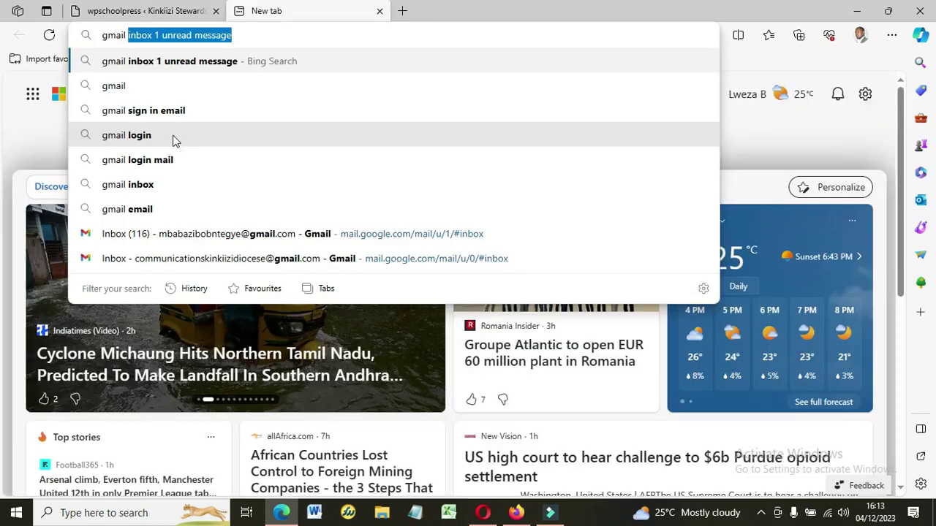
pyautogui.write('sig')
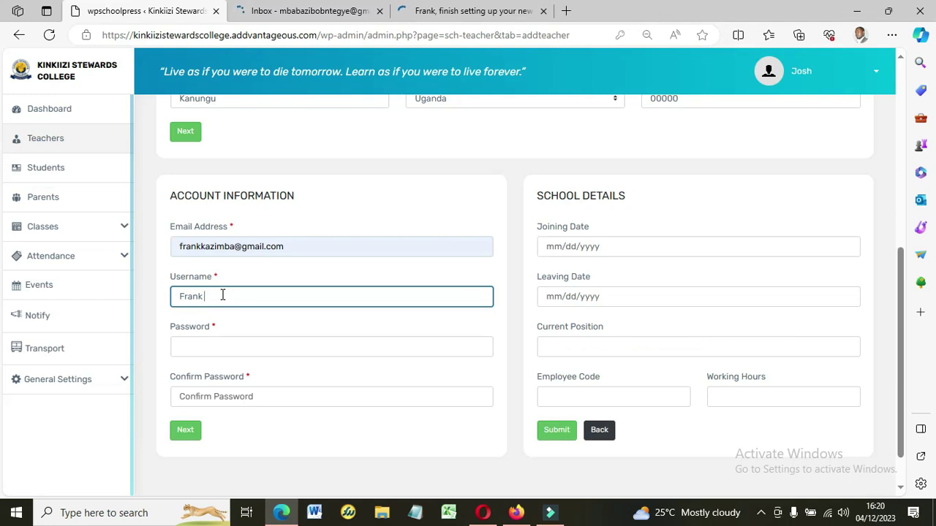
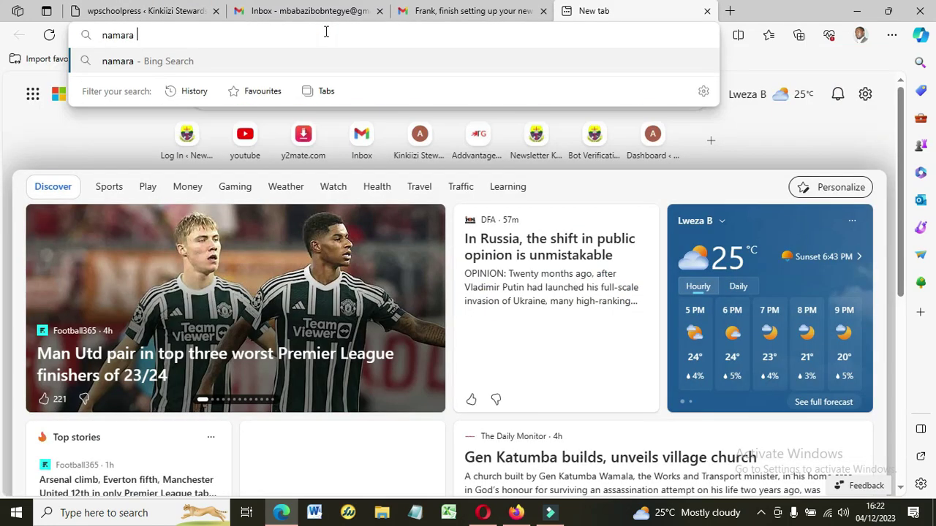
pyautogui.press('Return')
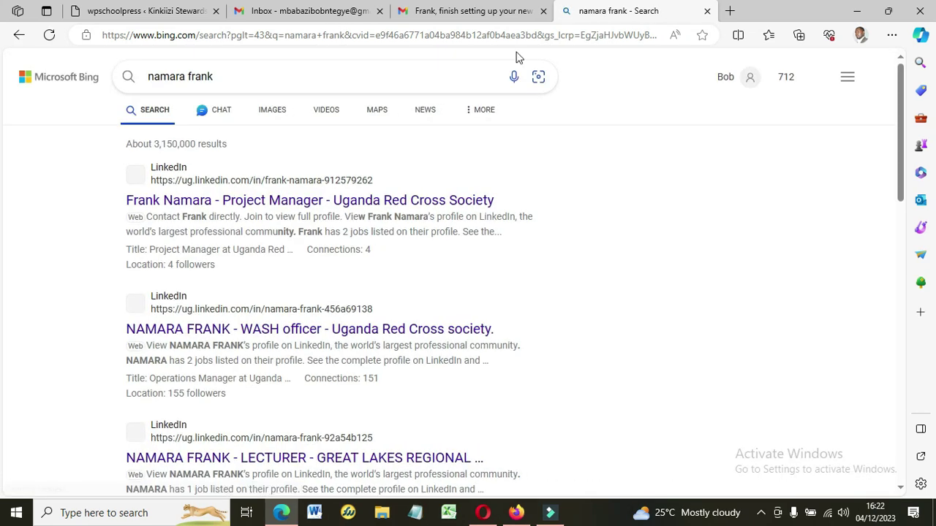
pyautogui.click(268, 113)
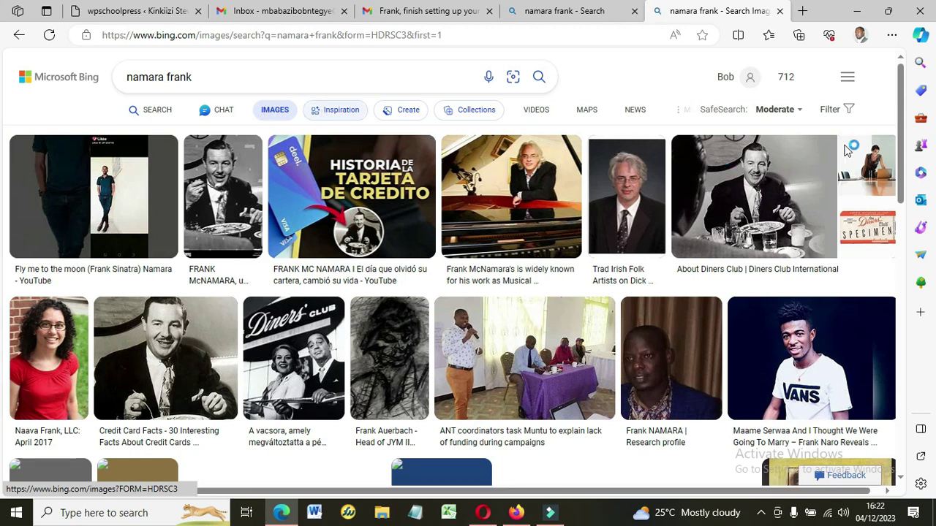
pyautogui.moveTo(904, 128); pyautogui.dragTo(901, 194)
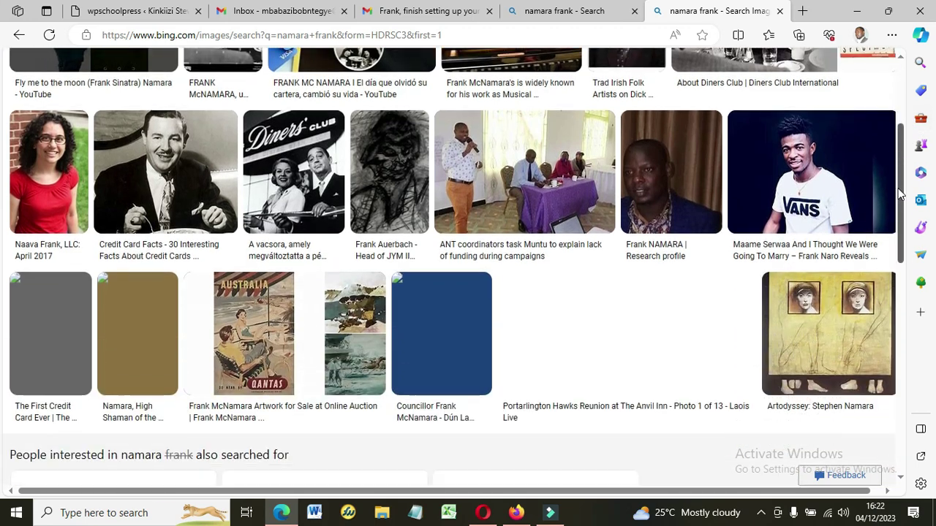
pyautogui.scroll(3, 901, 194)
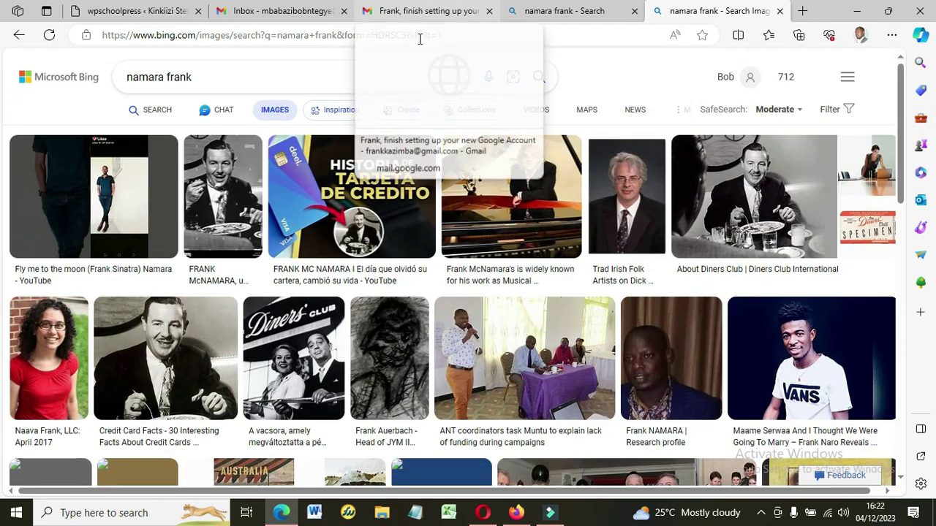
# Go to the Google home page at google.com.
pyautogui.click(408, 40)
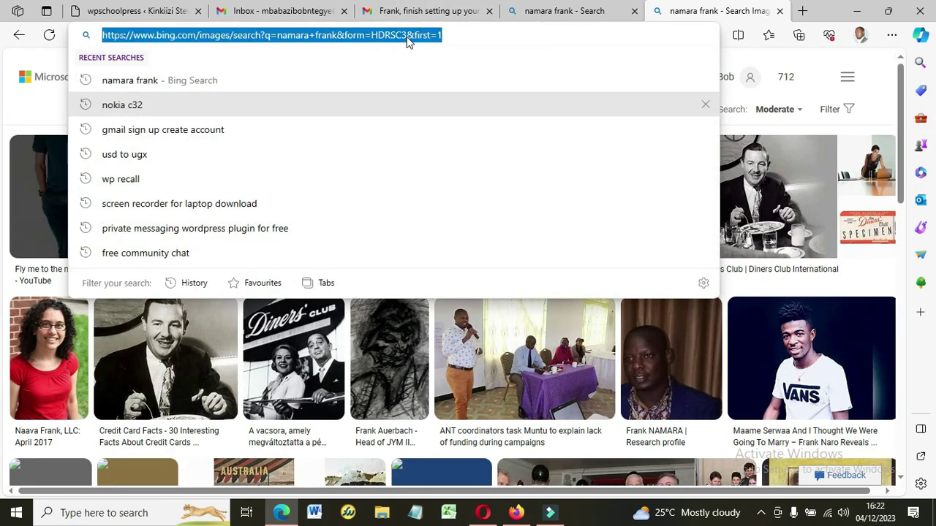
pyautogui.write('goo')
pyautogui.press('Return')
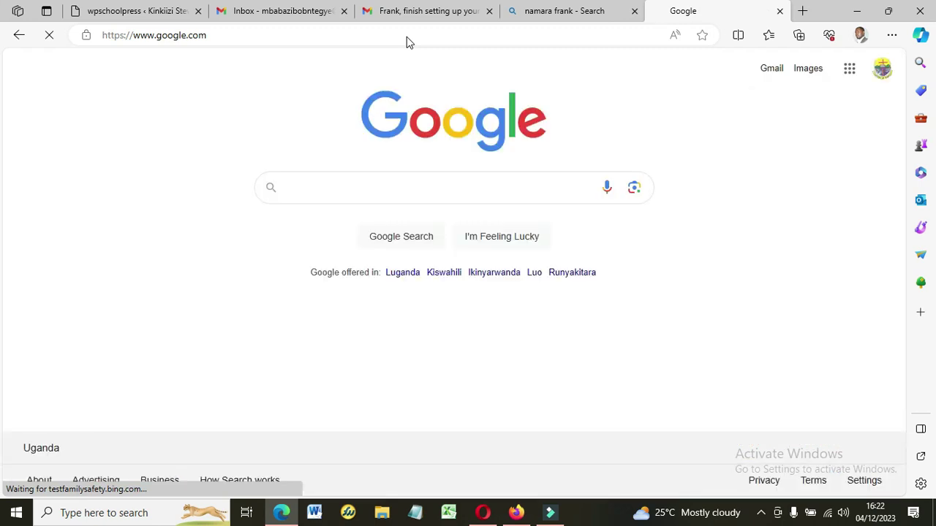
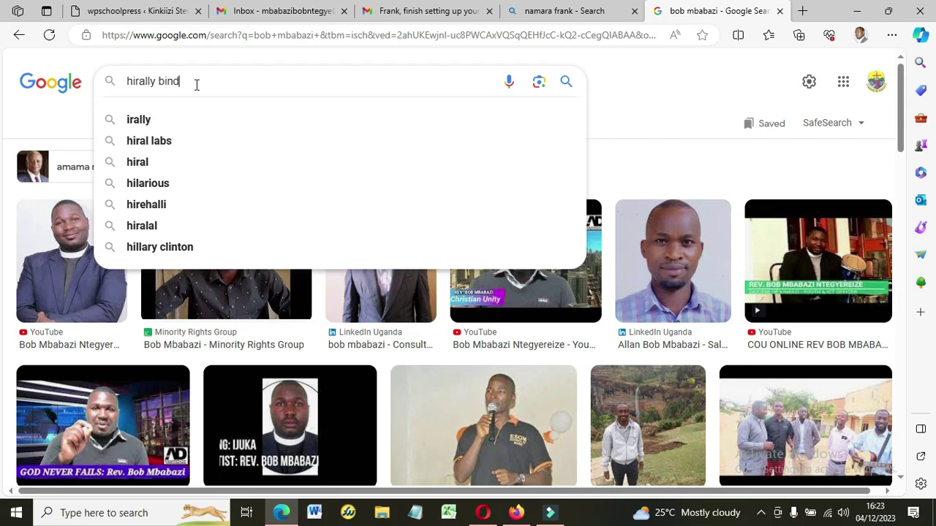
# Search Google Images for the person's name, re-running it with corrected spelling.
pyautogui.press('Return')
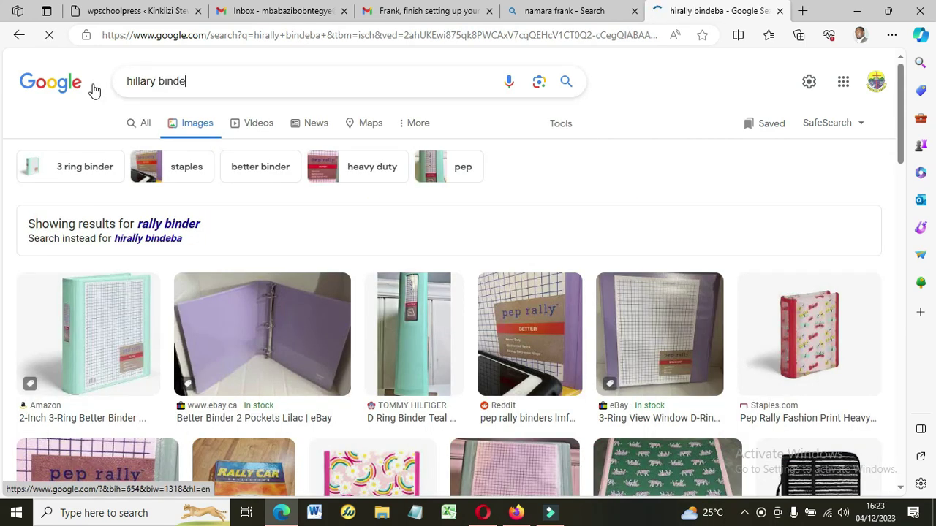
pyautogui.press('Return')
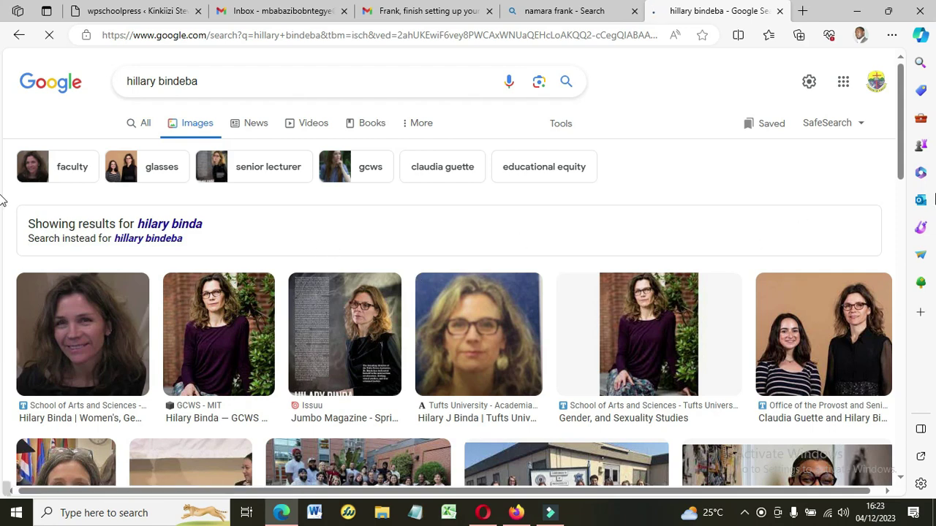
# Open the larger preview of the Flickr photo of two people.
pyautogui.moveTo(901, 152); pyautogui.dragTo(874, 235)
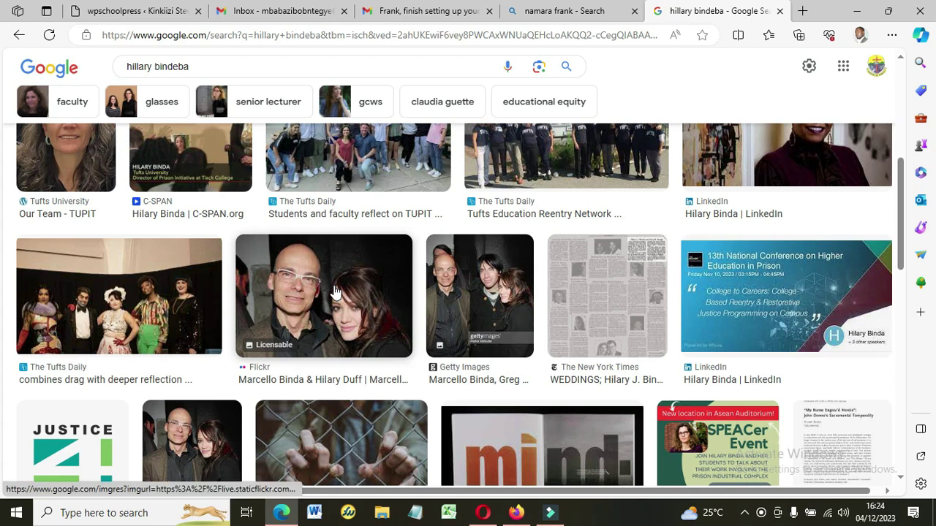
pyautogui.click(334, 292)
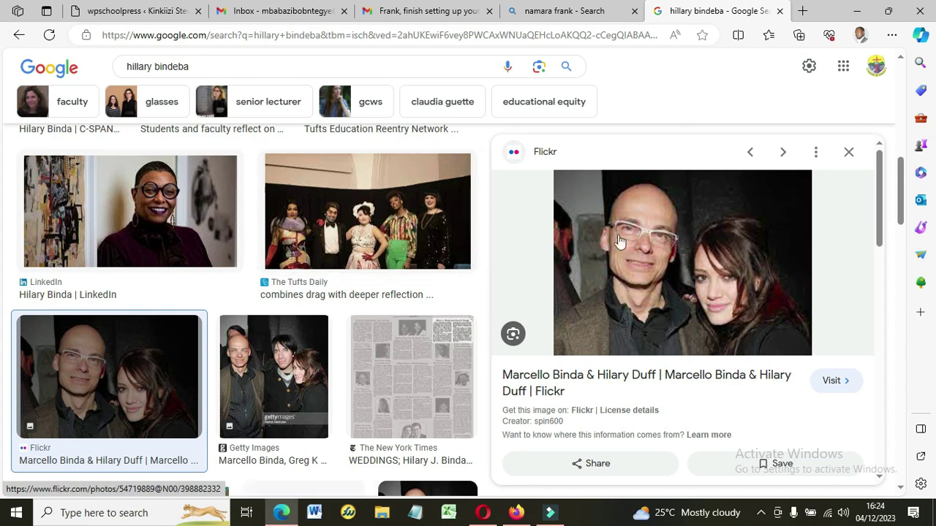
pyautogui.rightClick(625, 238)
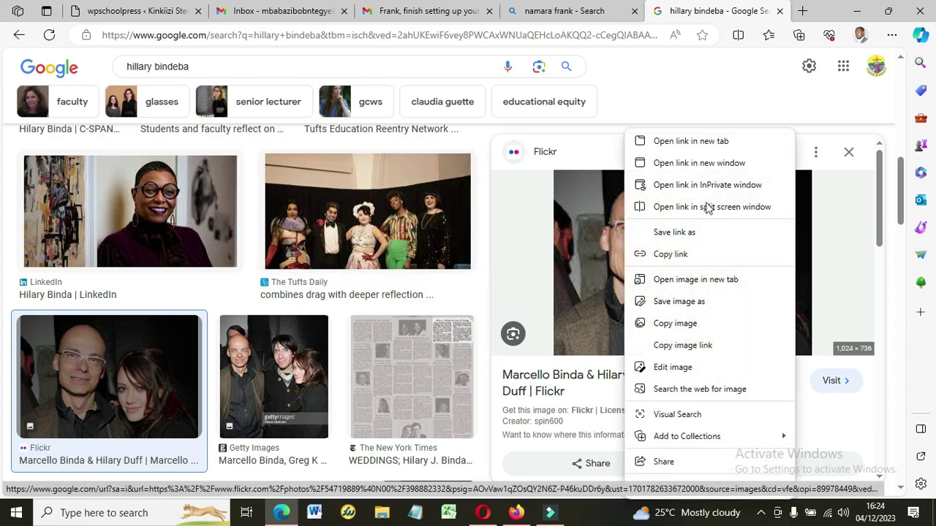
# Save the previewed photo as 'frank' in the ADDVANTAGEOUS folder on Local Disk D (E:).
pyautogui.click(689, 302)
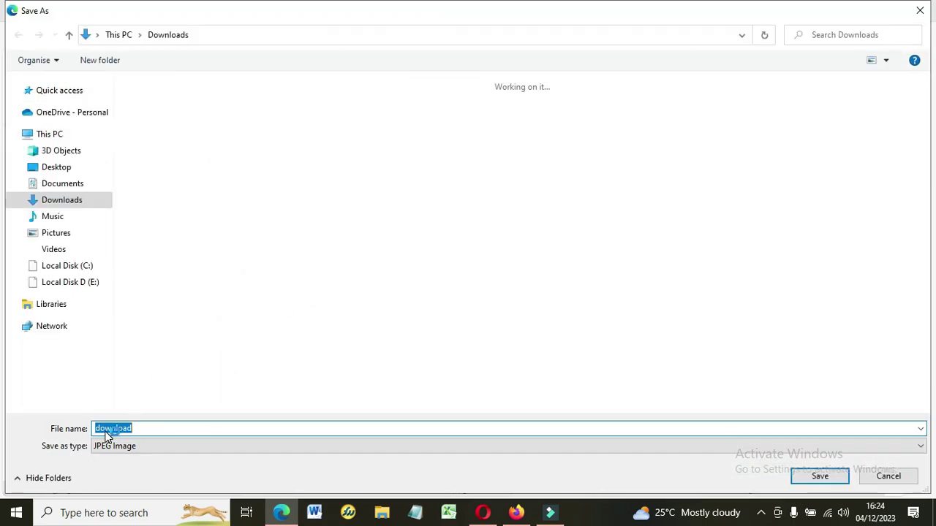
pyautogui.write('frank')
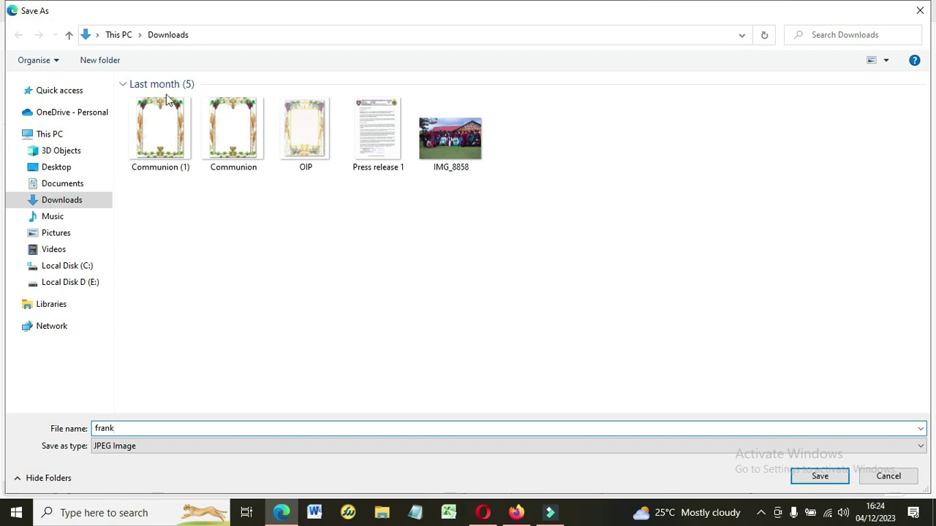
pyautogui.click(67, 283)
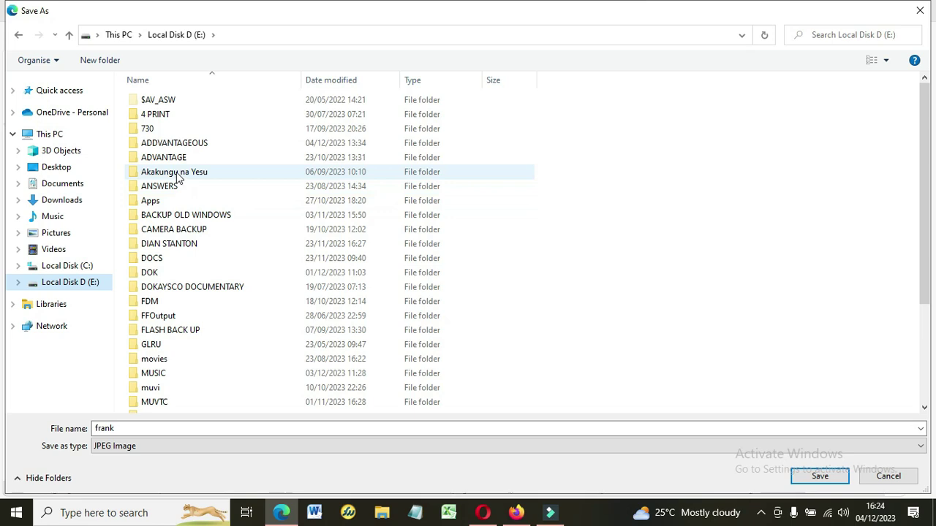
pyautogui.doubleClick(178, 144)
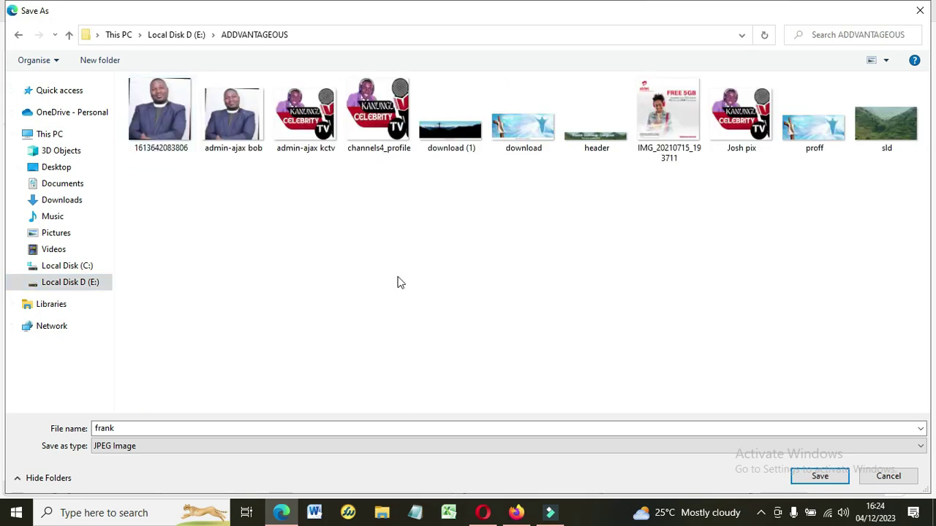
pyautogui.click(808, 486)
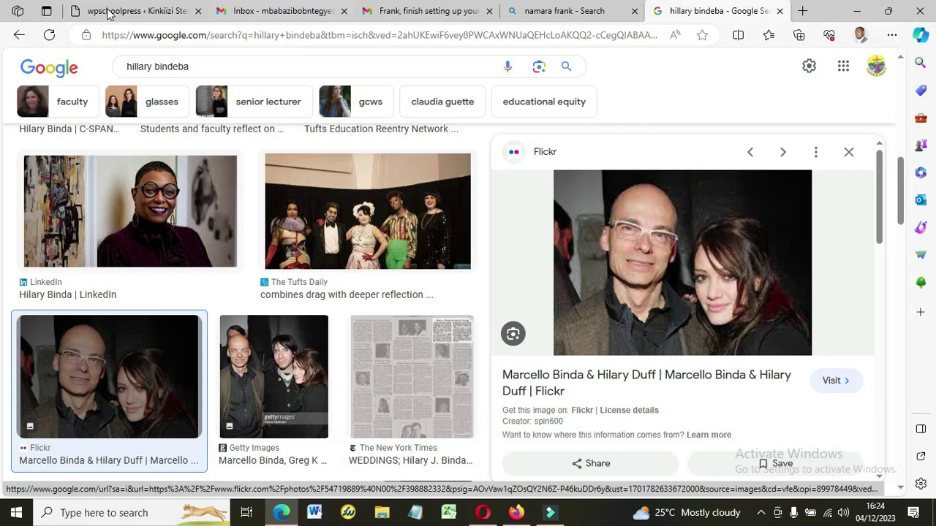
# Upload 'frank' from Local Disk D > ADDVANTAGEOUS as the teacher's profile image.
pyautogui.click(107, 14)
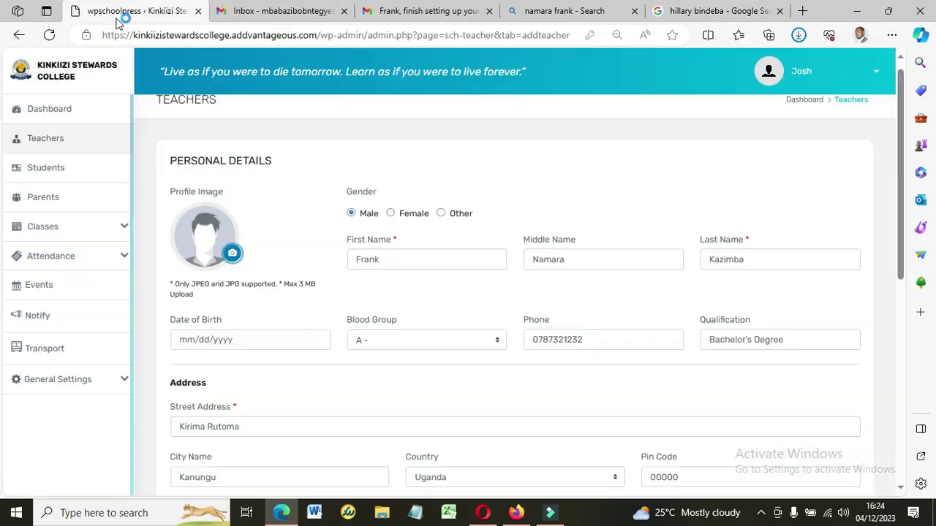
pyautogui.click(233, 254)
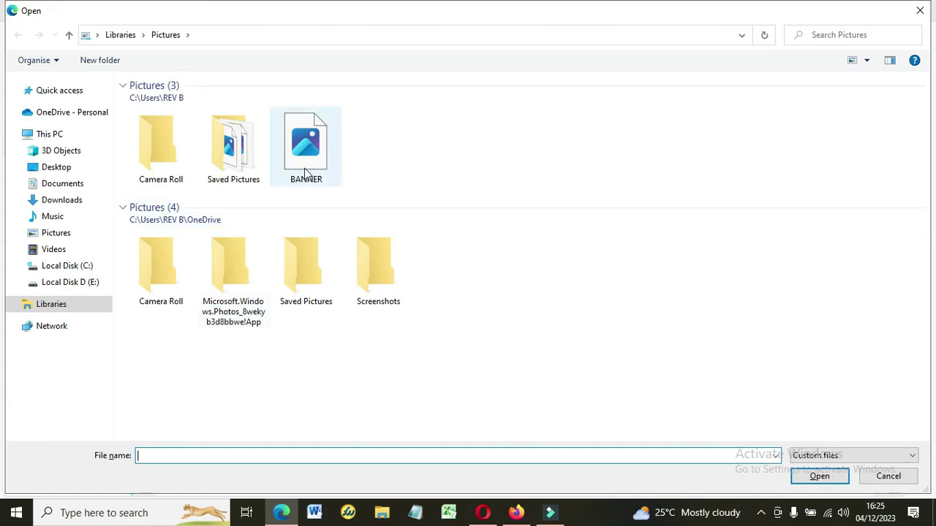
pyautogui.click(73, 284)
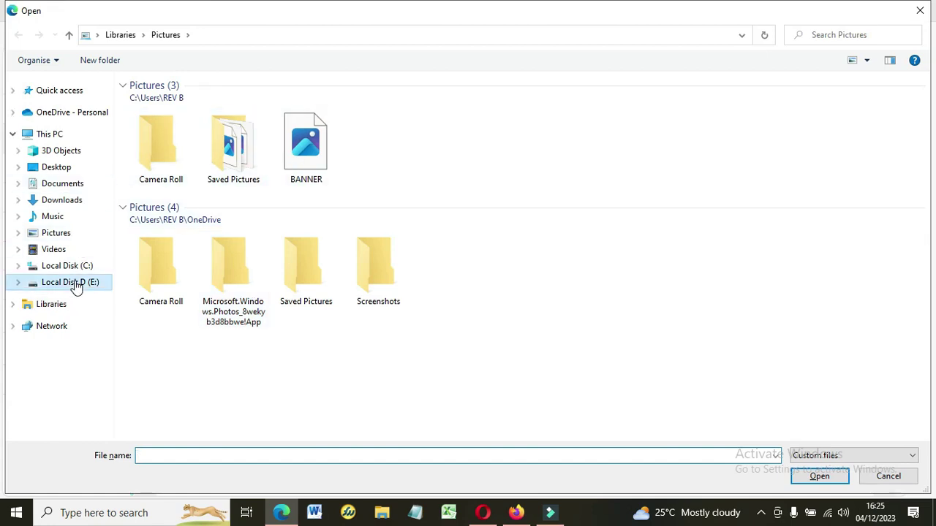
pyautogui.doubleClick(216, 149)
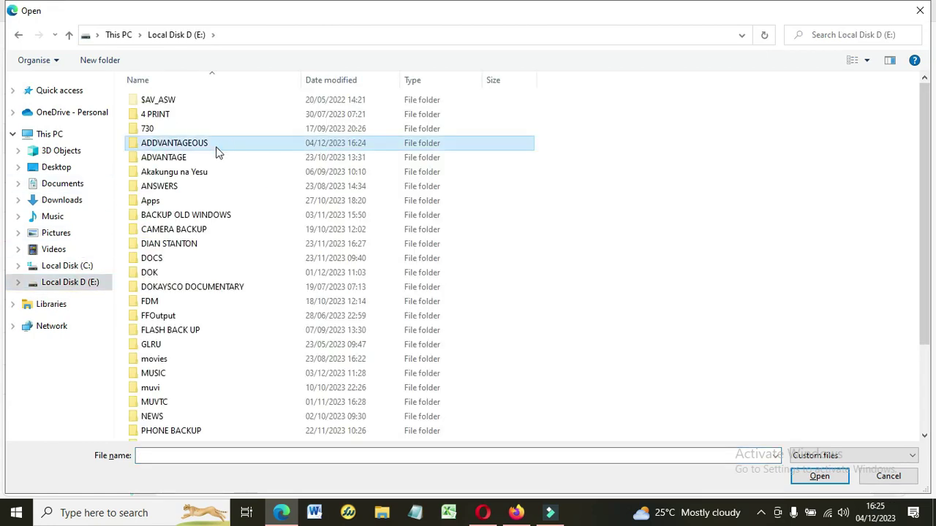
pyautogui.click(576, 122)
pyautogui.click(818, 476)
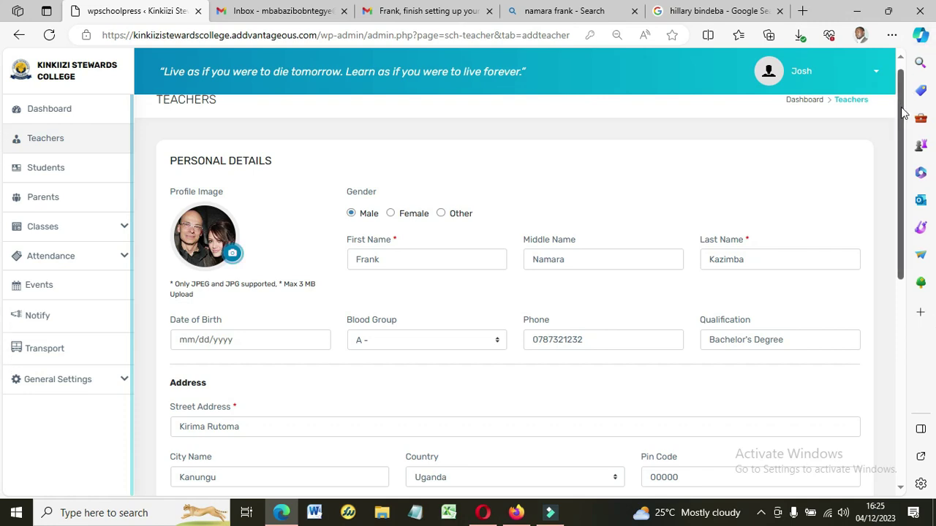
# Submit the filled add-teacher form from the bottom, triggering the 'Something went wrong!' warning.
pyautogui.scroll(-3, 905, 139)
pyautogui.moveTo(903, 207); pyautogui.dragTo(895, 398)
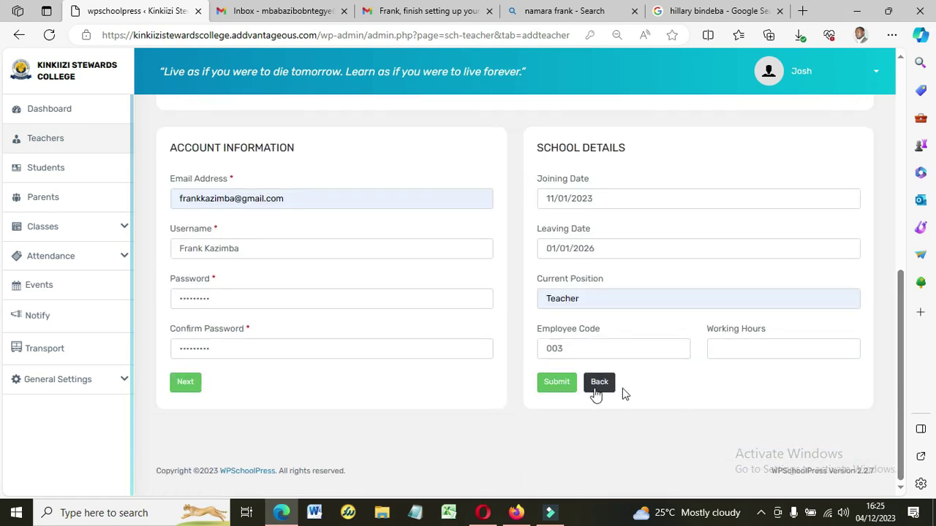
pyautogui.click(552, 386)
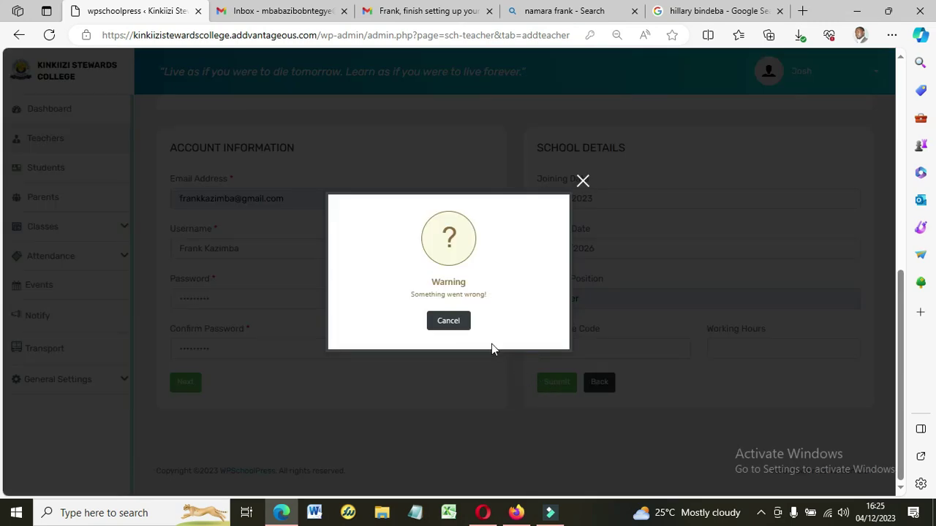
# Dismiss the warning and resubmit the teacher form.
pyautogui.click(453, 327)
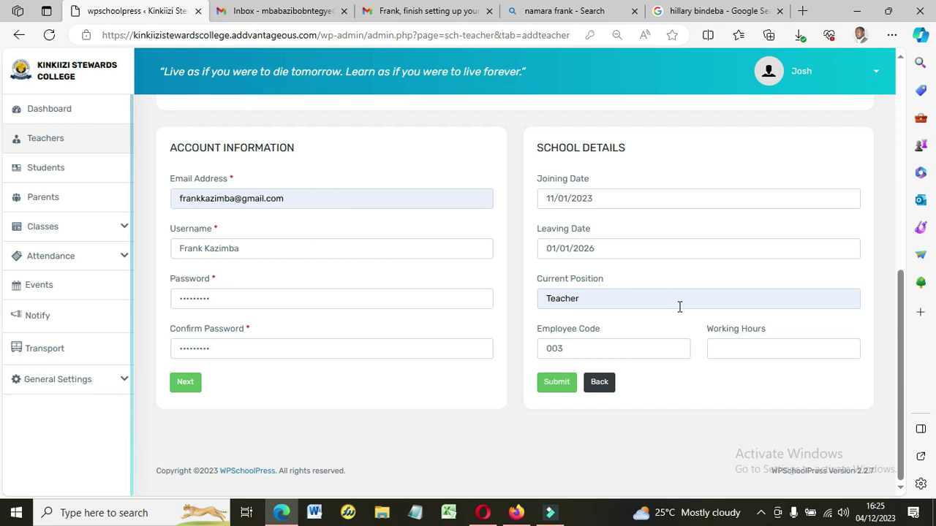
pyautogui.click(560, 389)
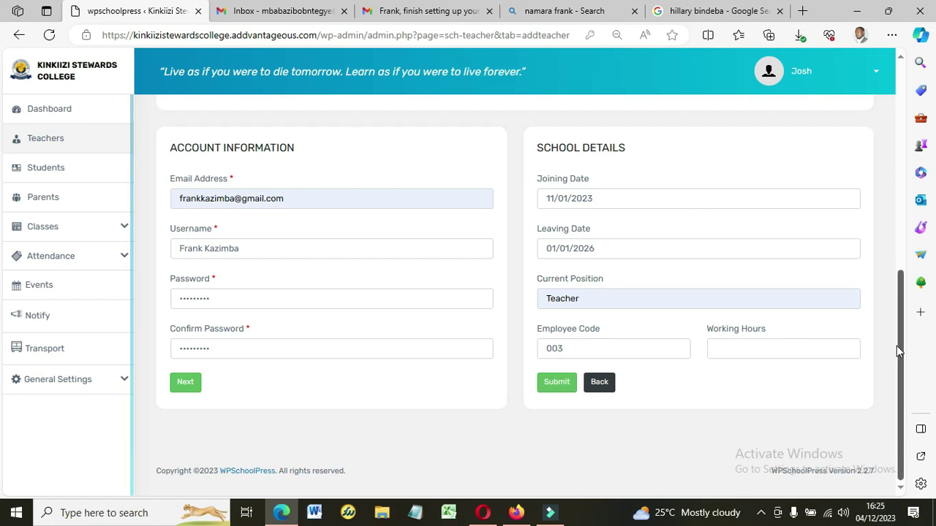
pyautogui.scroll(3, 901, 351)
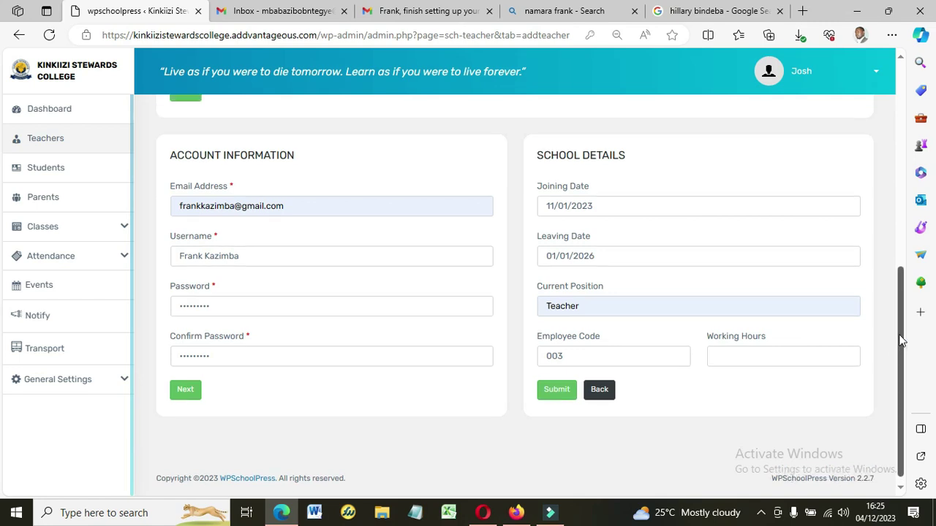
pyautogui.scroll(-3, 890, 248)
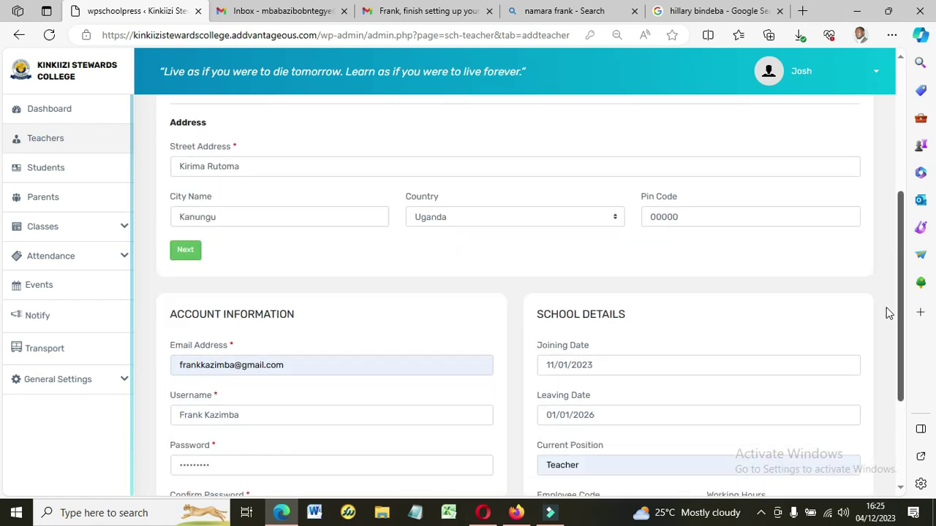
# Recheck the confirm password field, save personal details, then view the Wi-Fi network list.
pyautogui.click(449, 349)
pyautogui.click(684, 420)
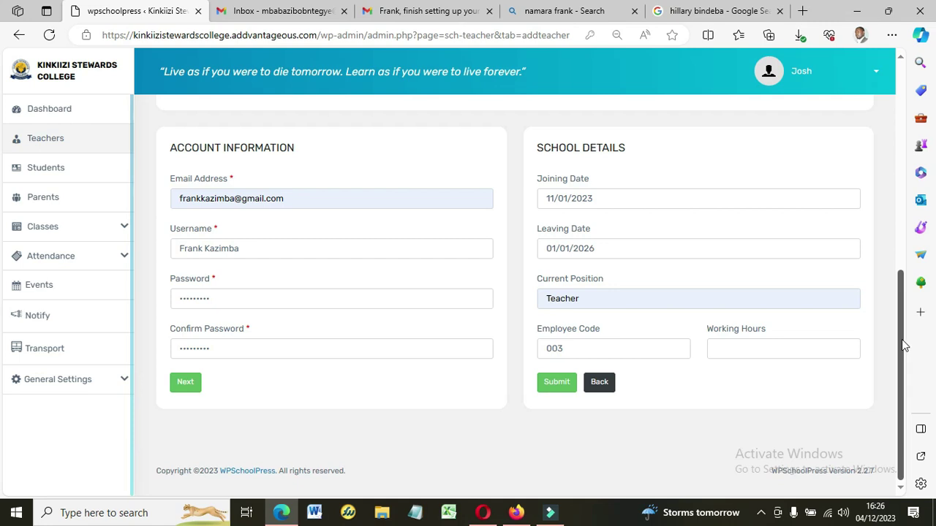
pyautogui.moveTo(904, 345); pyautogui.dragTo(915, 233)
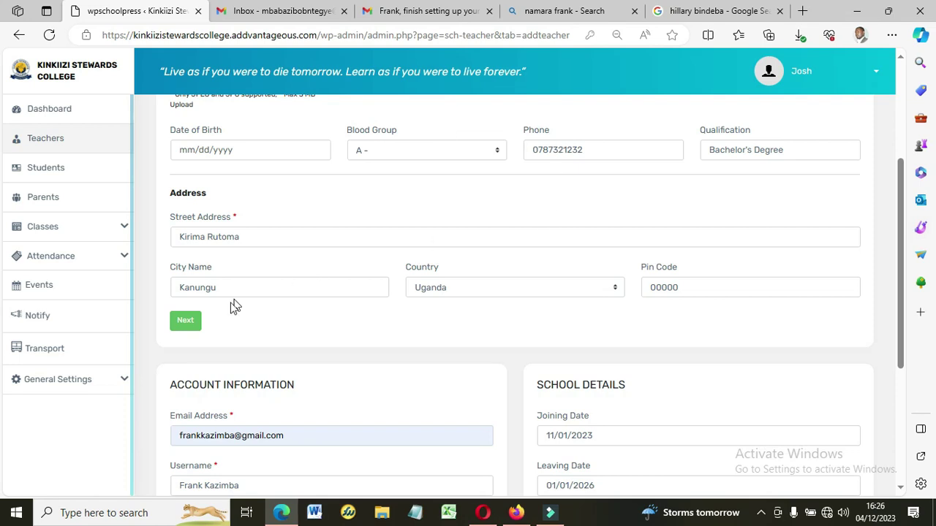
pyautogui.click(182, 323)
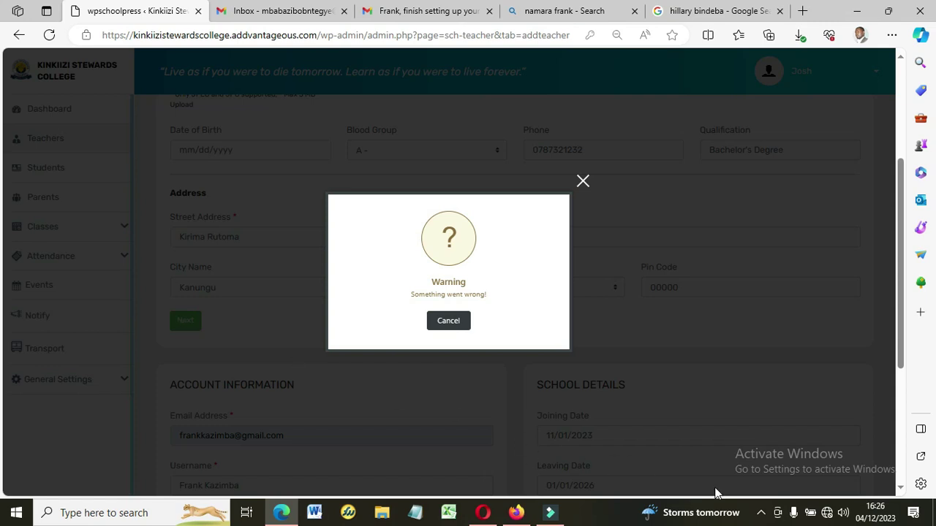
pyautogui.moveTo(828, 515)
pyautogui.click(829, 517)
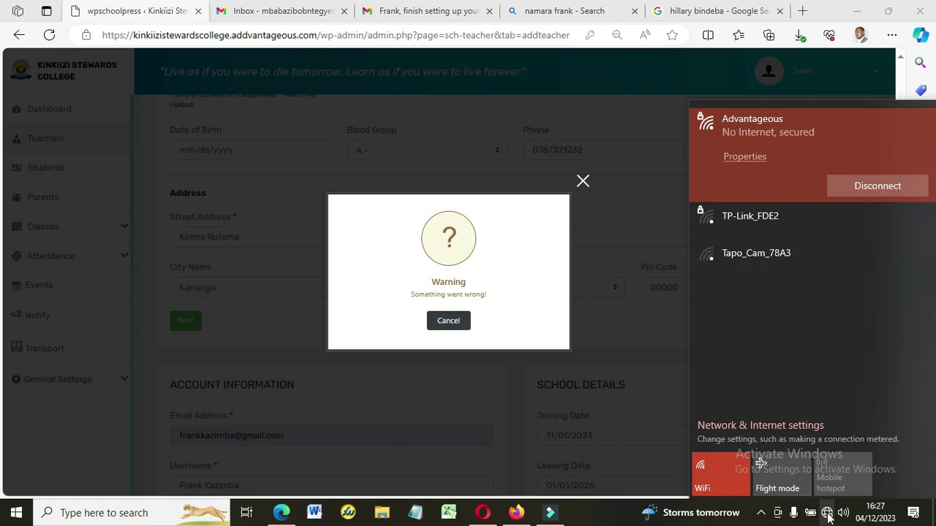
# Disconnect and reconnect the Advantageous Wi-Fi, and dismiss the Something went wrong warning.
pyautogui.click(828, 516)
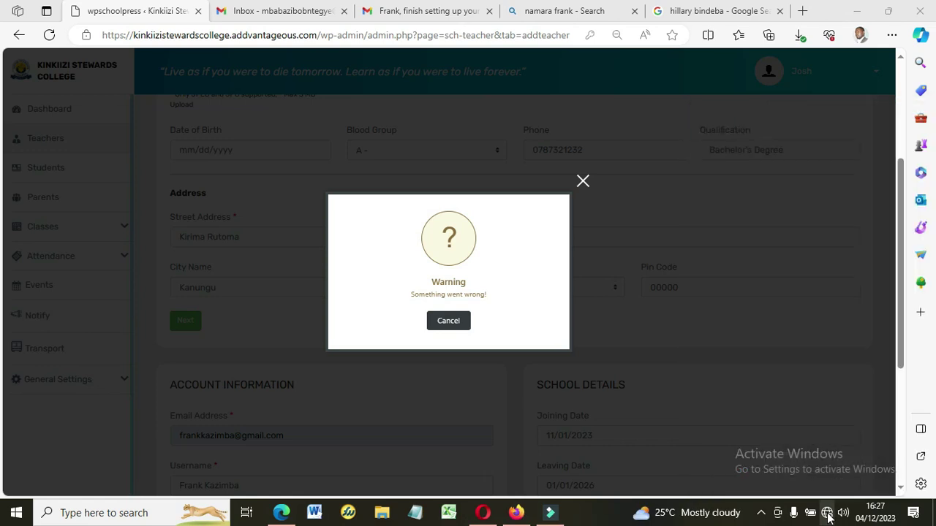
pyautogui.click(827, 517)
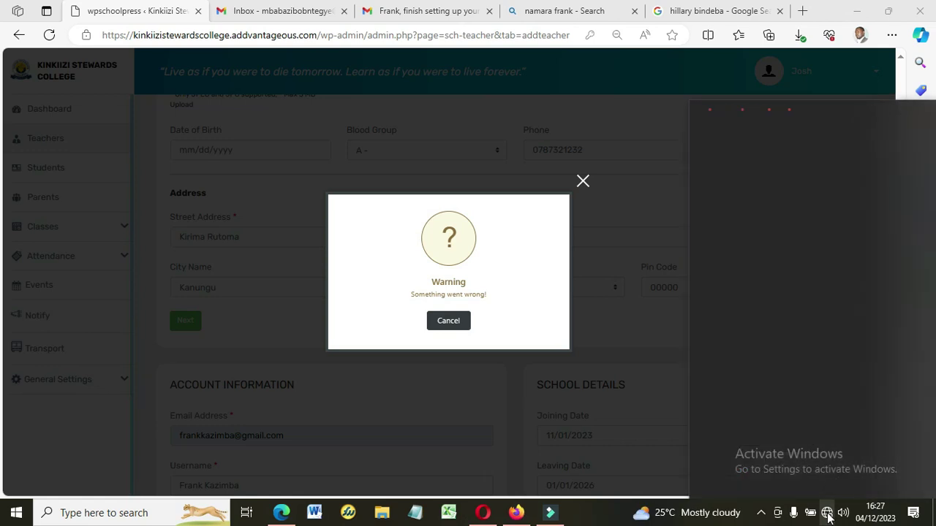
pyautogui.click(867, 185)
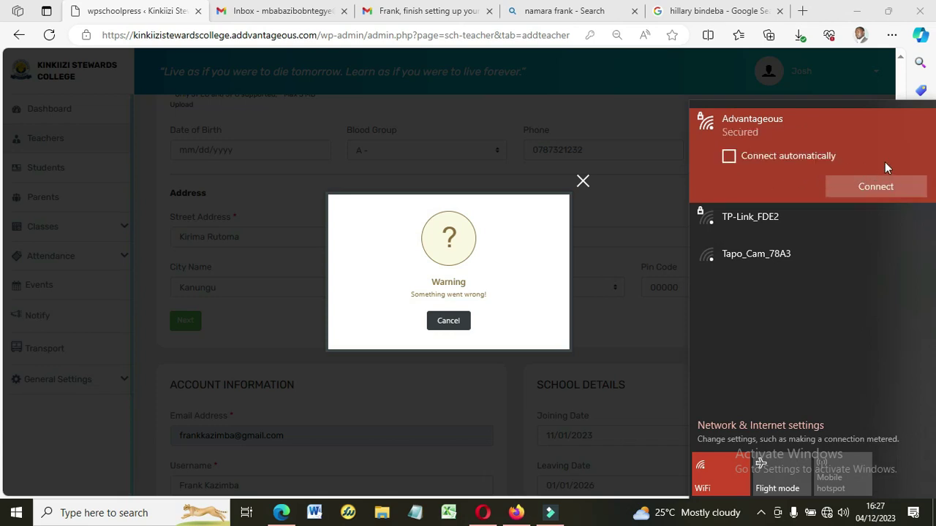
pyautogui.click(796, 158)
pyautogui.click(866, 183)
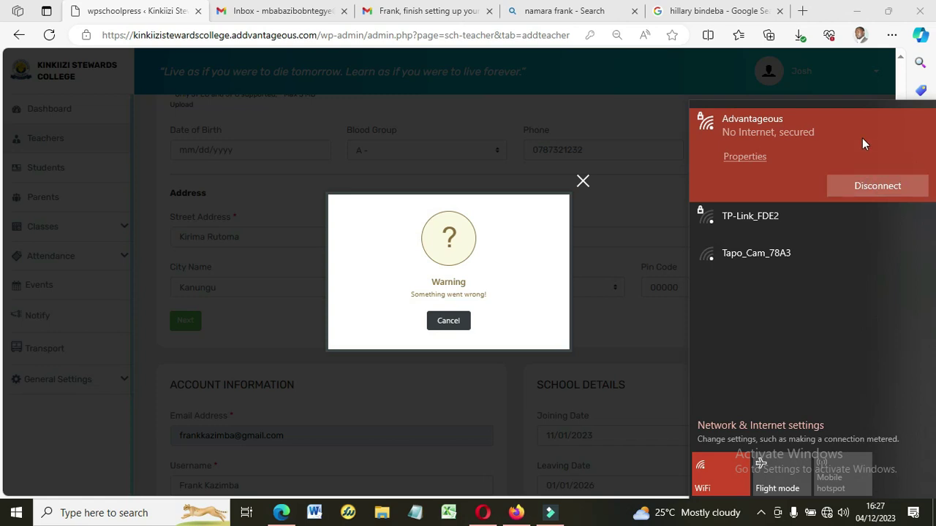
pyautogui.click(485, 233)
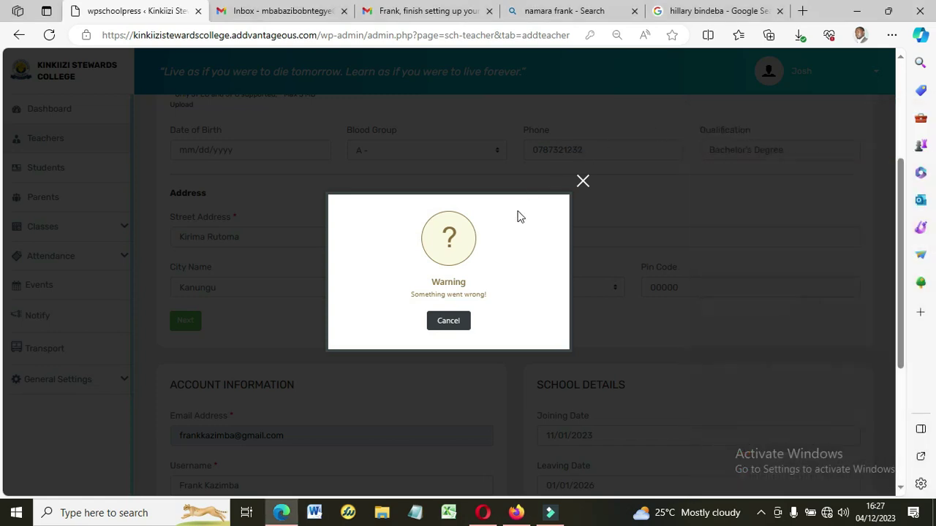
pyautogui.click(584, 186)
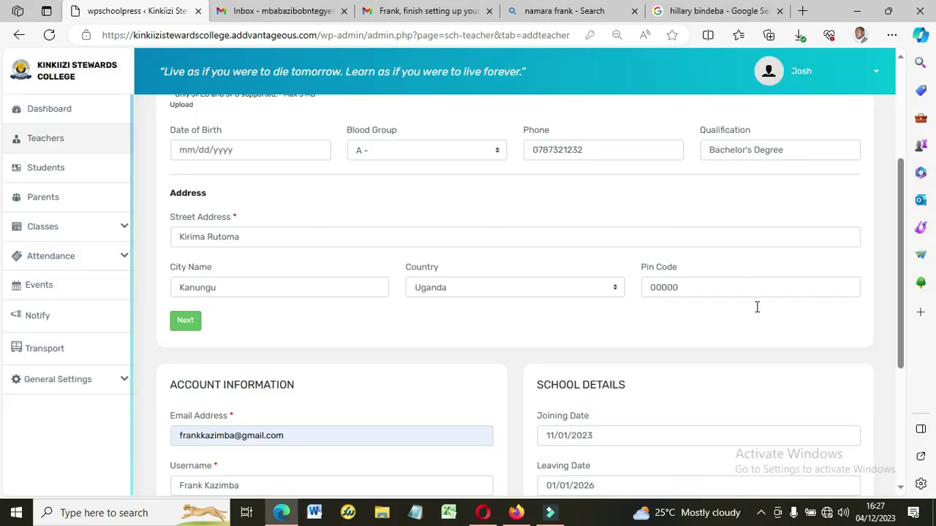
pyautogui.click(826, 516)
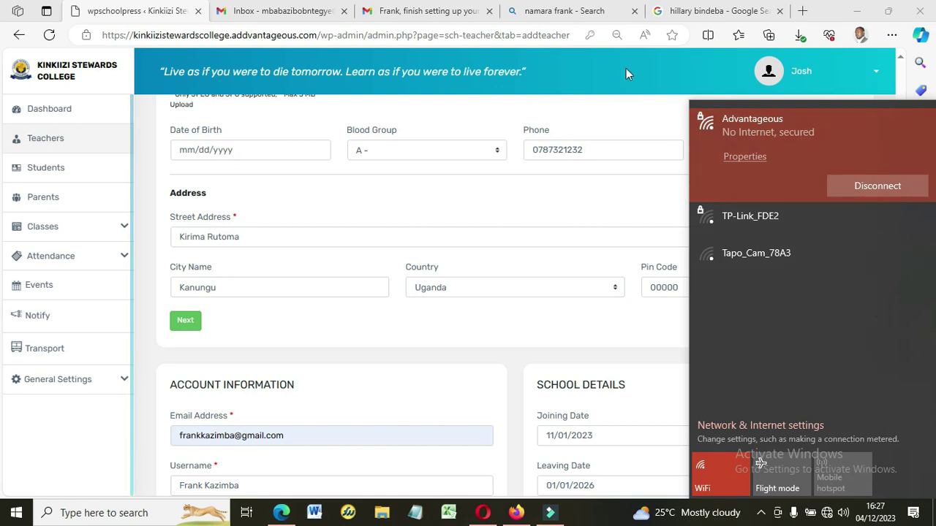
# Recheck the Wi-Fi status and return to the WPSchoolPress add-teacher tab in Edge.
pyautogui.click(559, 16)
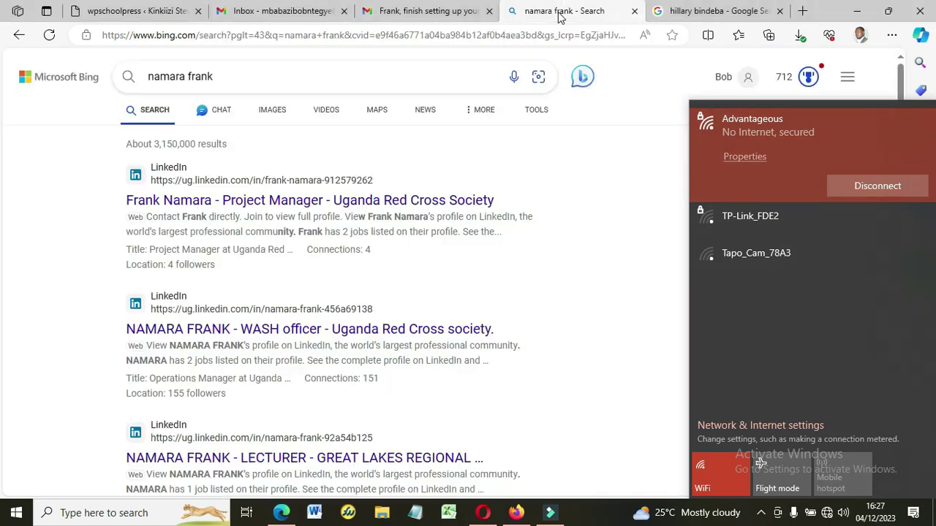
pyautogui.click(589, 154)
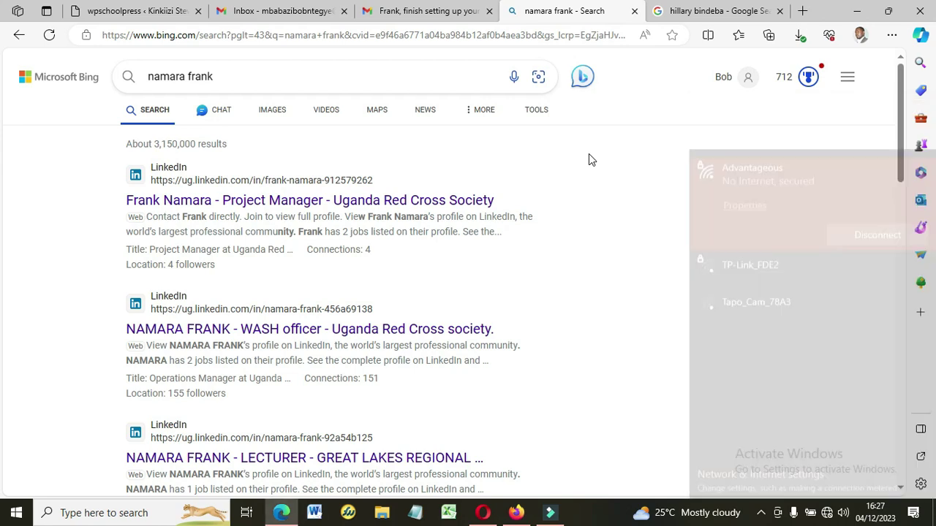
pyautogui.click(827, 515)
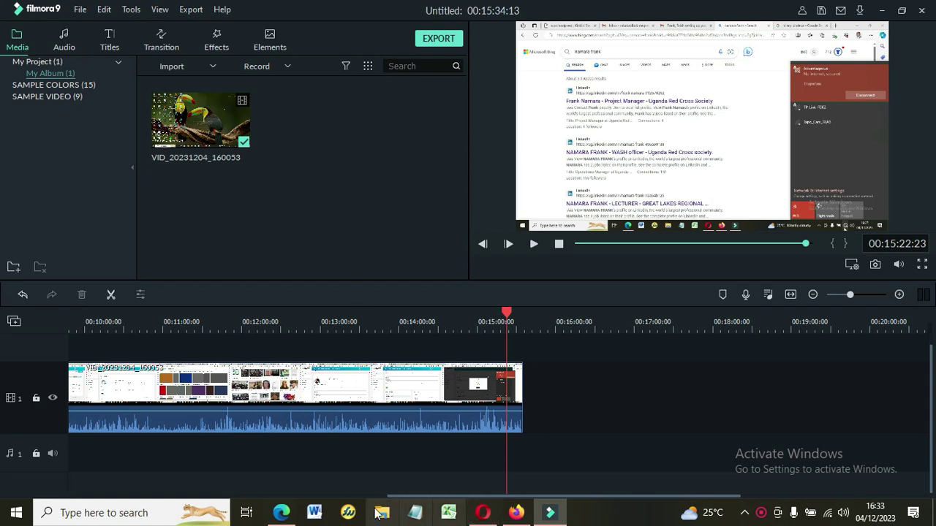
pyautogui.click(281, 514)
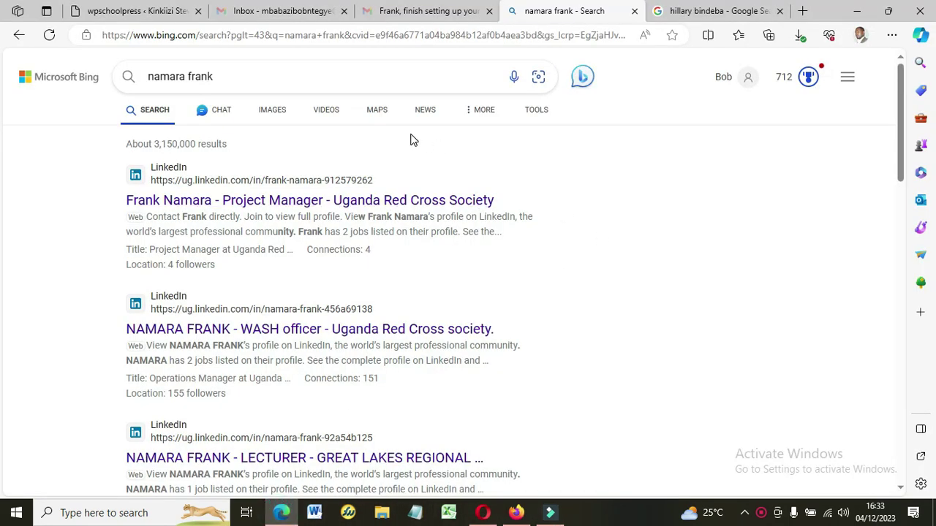
pyautogui.click(142, 16)
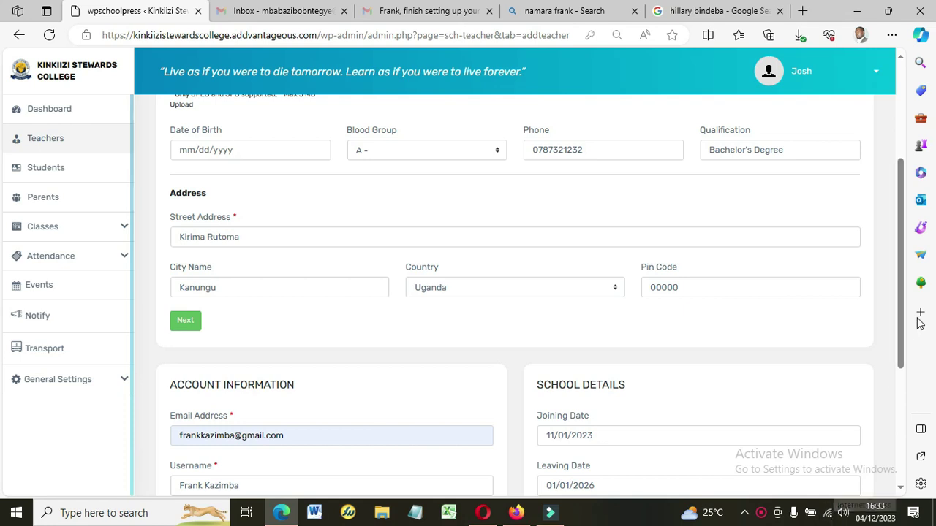
# Submit the teacher form from School Details and close the Success dialog, adding employee 003.
pyautogui.moveTo(901, 307); pyautogui.dragTo(905, 432)
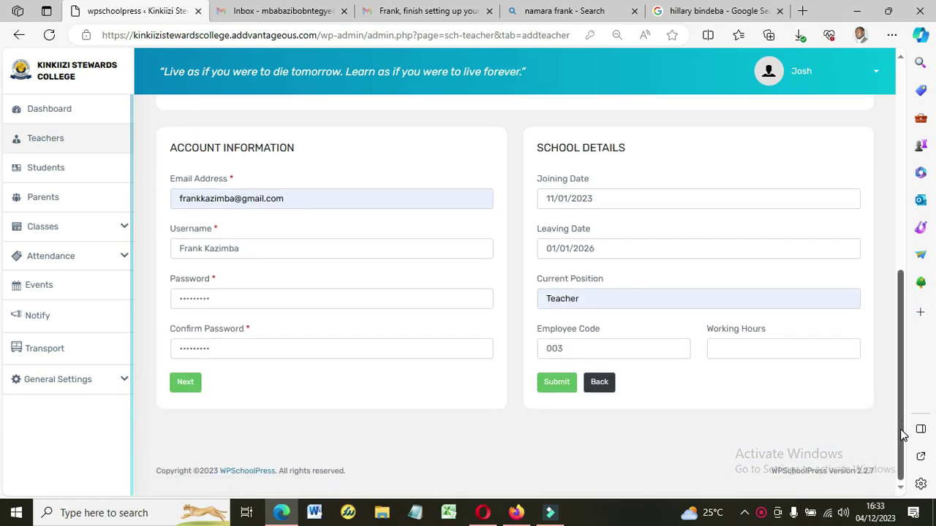
pyautogui.click(558, 385)
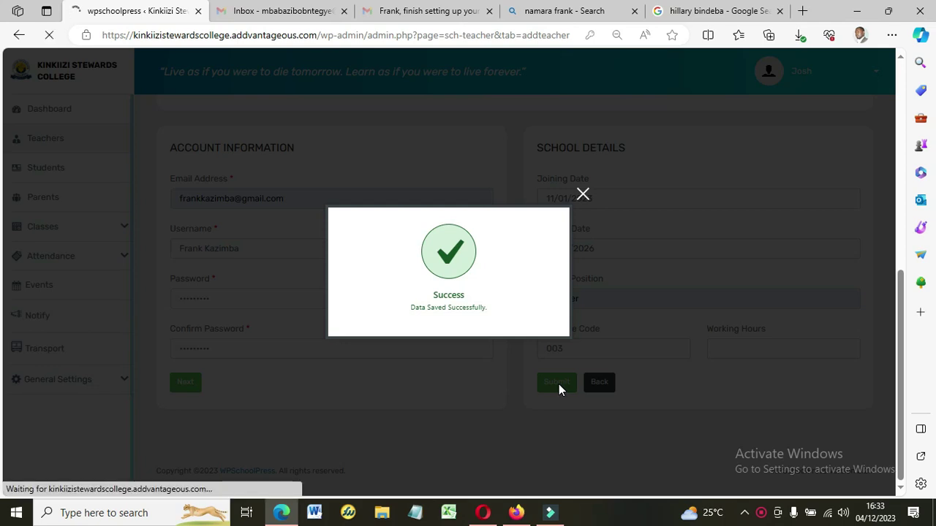
pyautogui.click(581, 194)
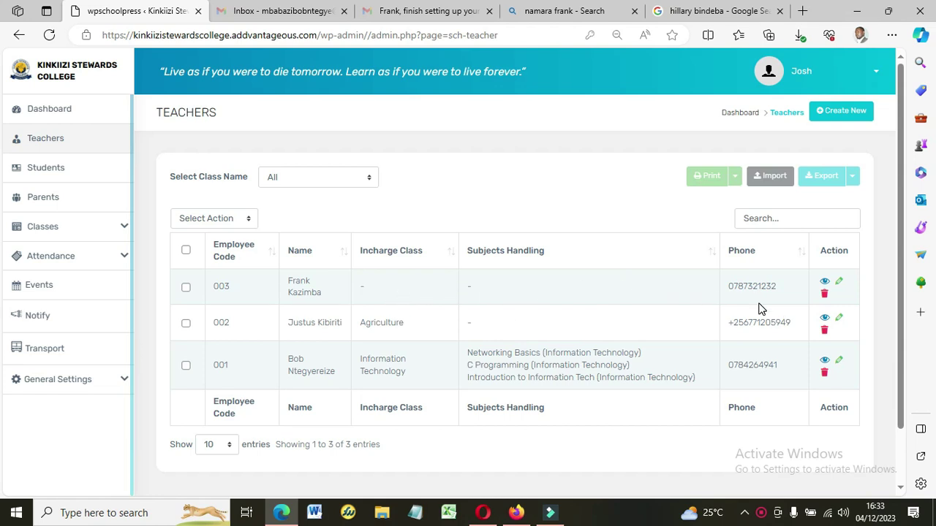
# Review the new teacher's saved record, then move from Teachers to the Students list.
pyautogui.click(839, 283)
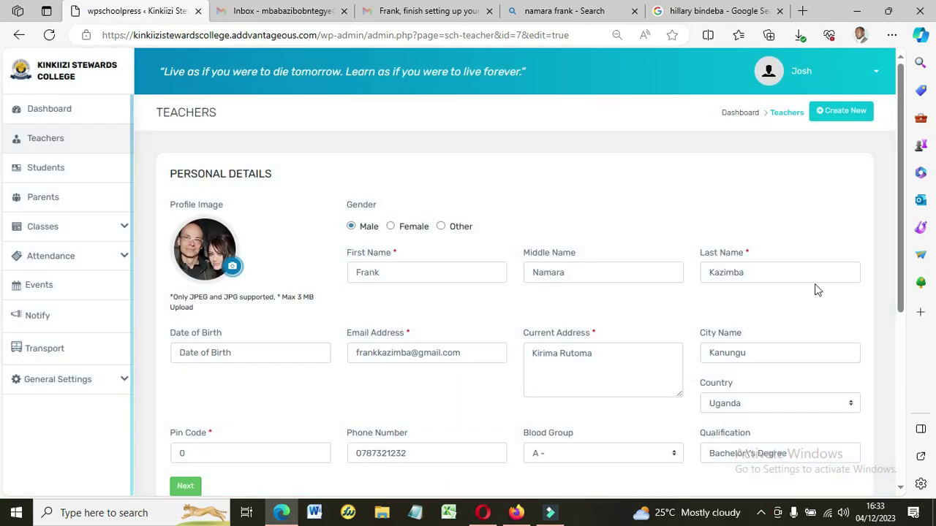
pyautogui.moveTo(903, 224); pyautogui.dragTo(871, 200)
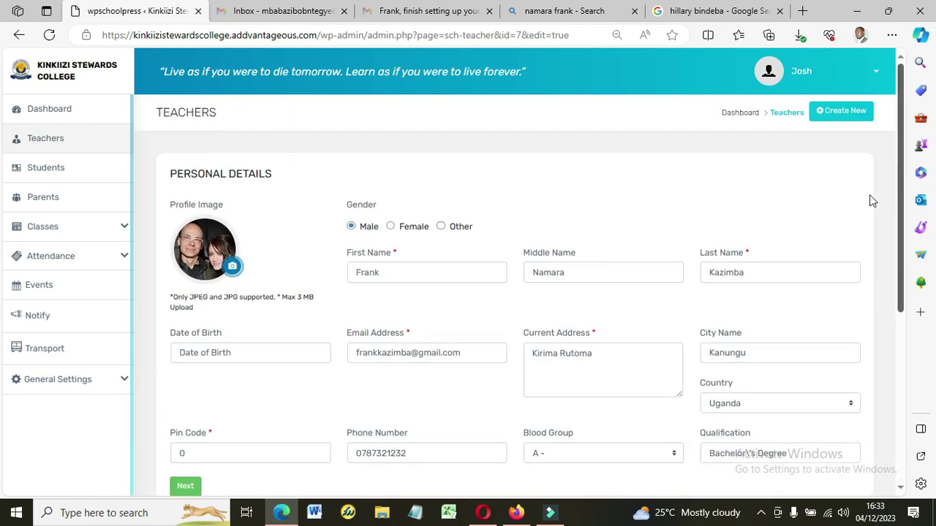
pyautogui.click(44, 140)
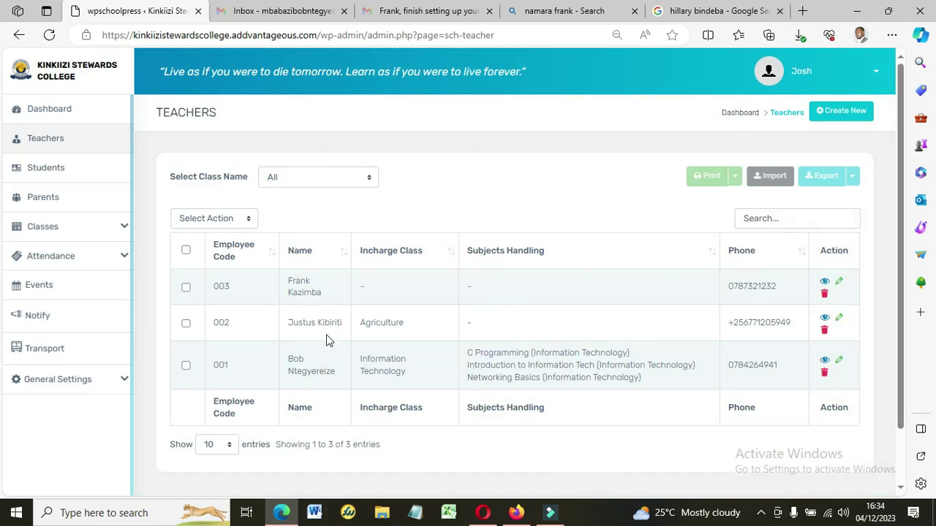
pyautogui.click(46, 169)
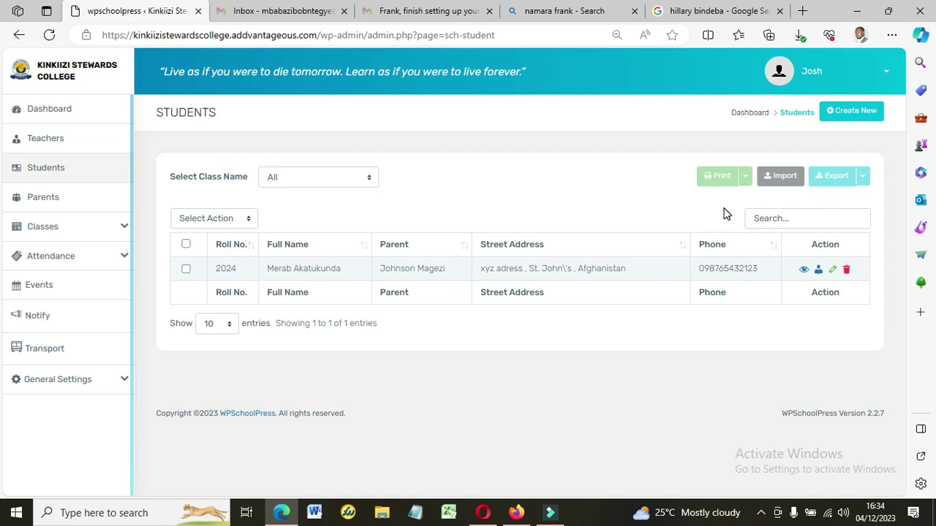
# Start a new student and enter the student's first and last name.
pyautogui.click(859, 116)
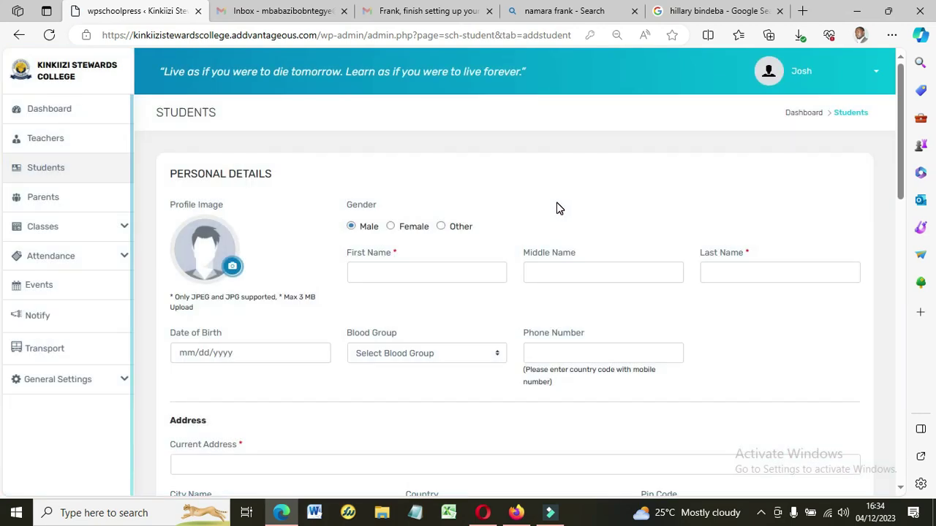
pyautogui.click(405, 273)
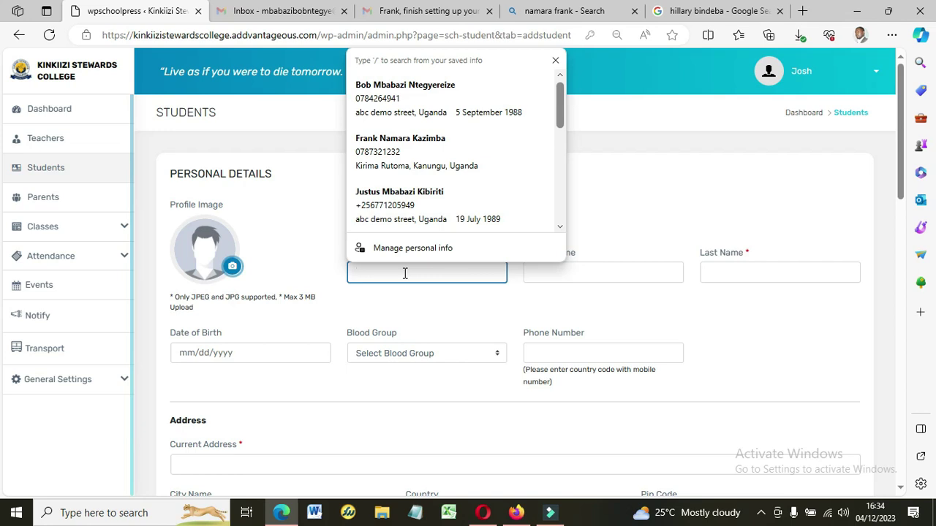
pyautogui.press('Tab')
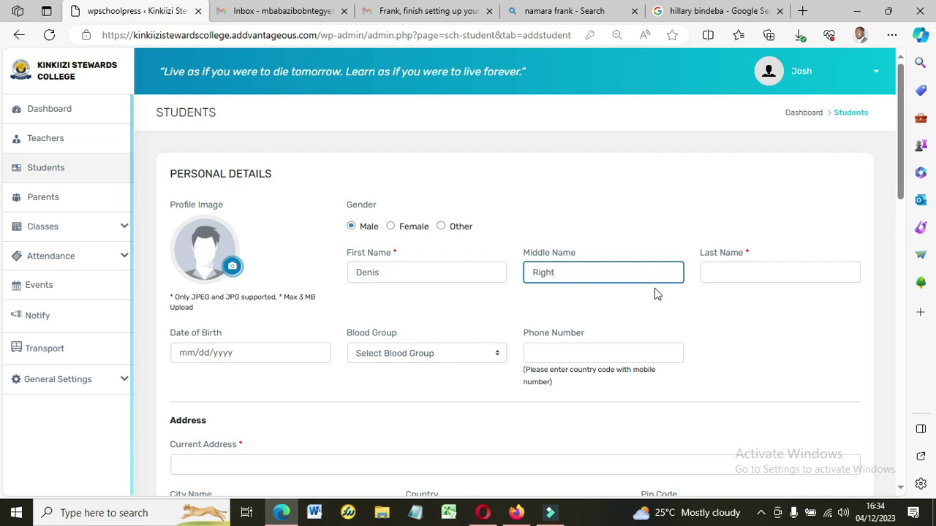
pyautogui.click(716, 275)
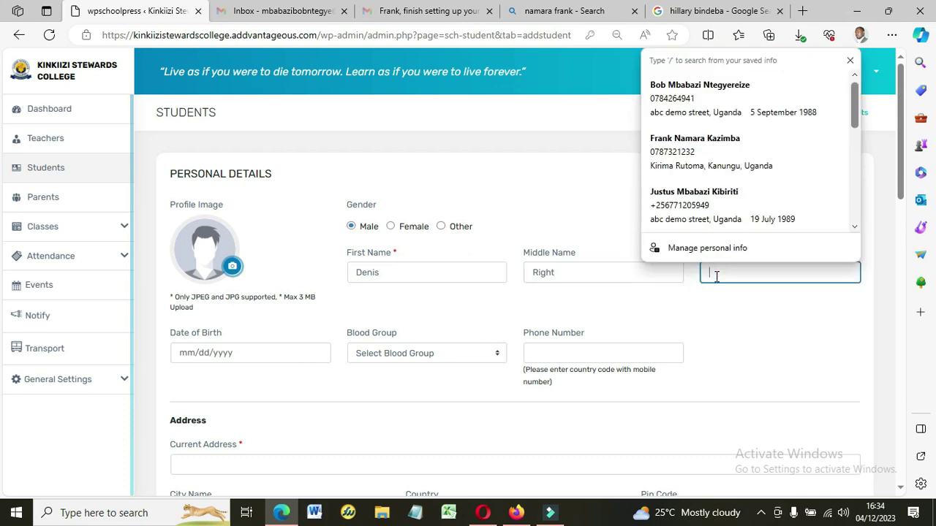
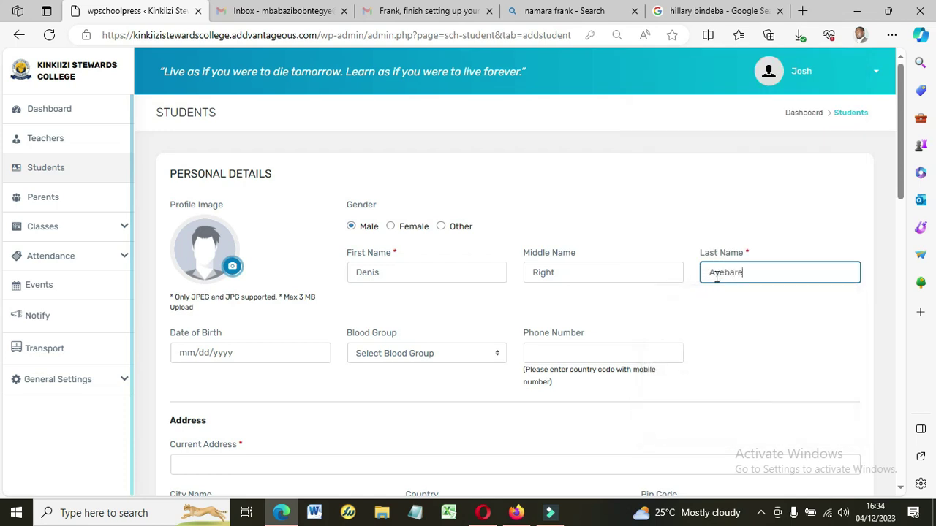
# Set the date of birth to 01/01/2000 in the datepicker.
pyautogui.click(250, 354)
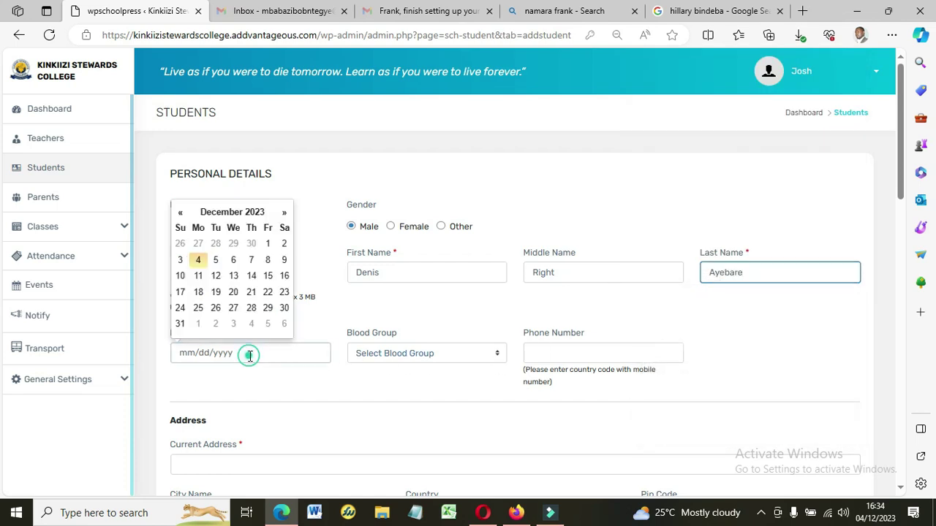
pyautogui.click(217, 213)
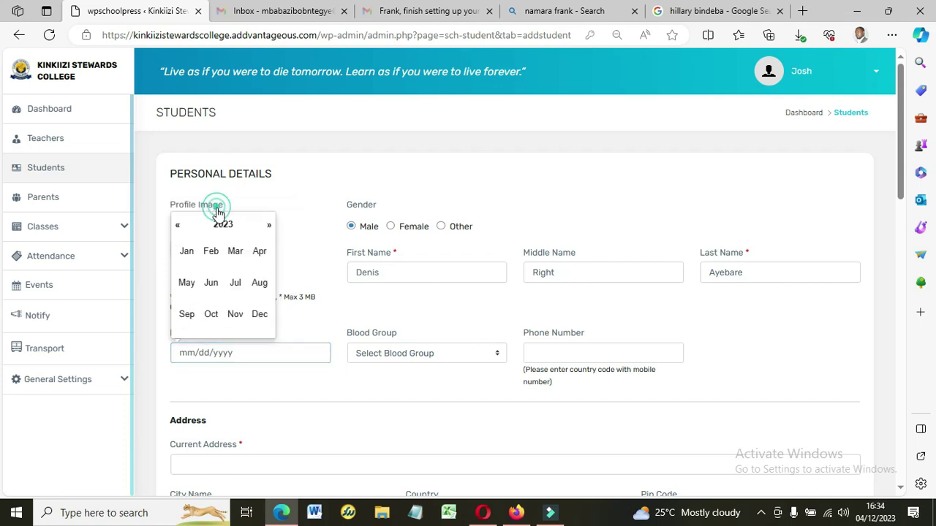
pyautogui.doubleClick(216, 207)
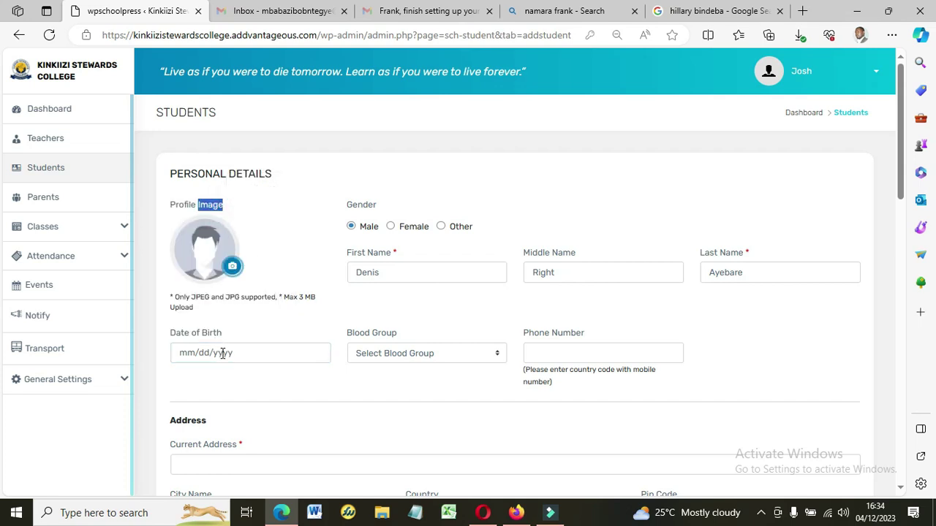
pyautogui.click(223, 354)
pyautogui.click(223, 213)
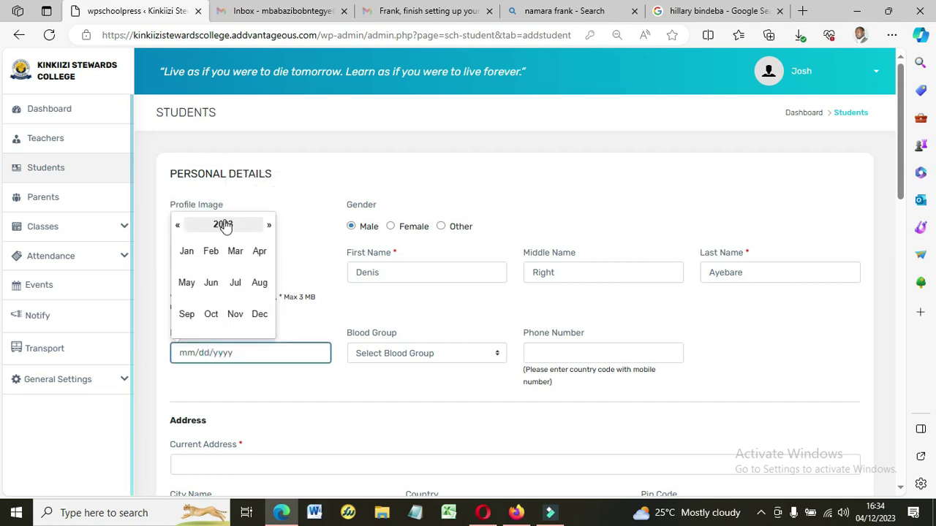
pyautogui.click(224, 225)
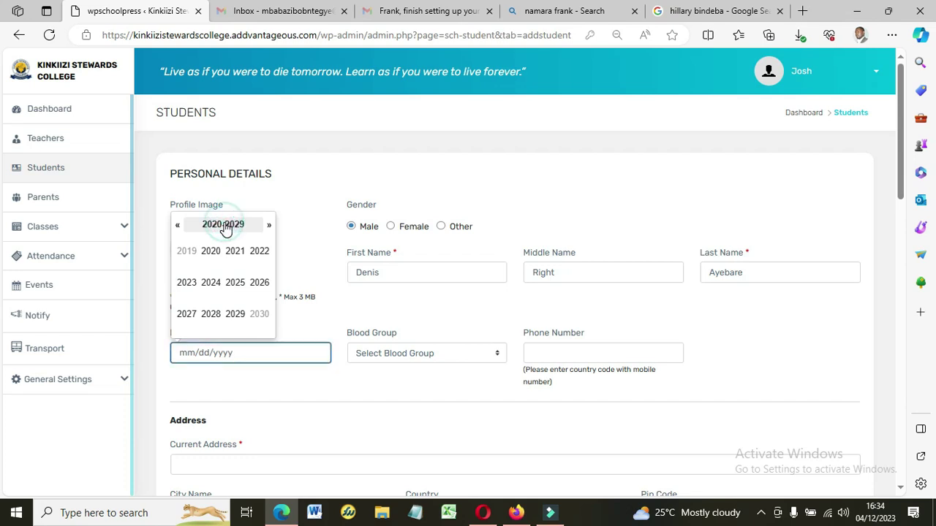
pyautogui.click(177, 228)
pyautogui.click(178, 227)
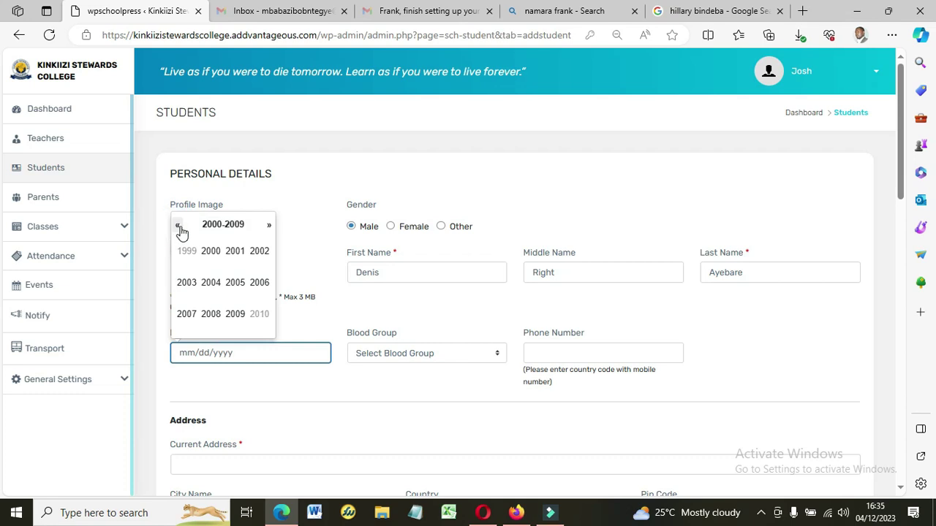
pyautogui.click(212, 253)
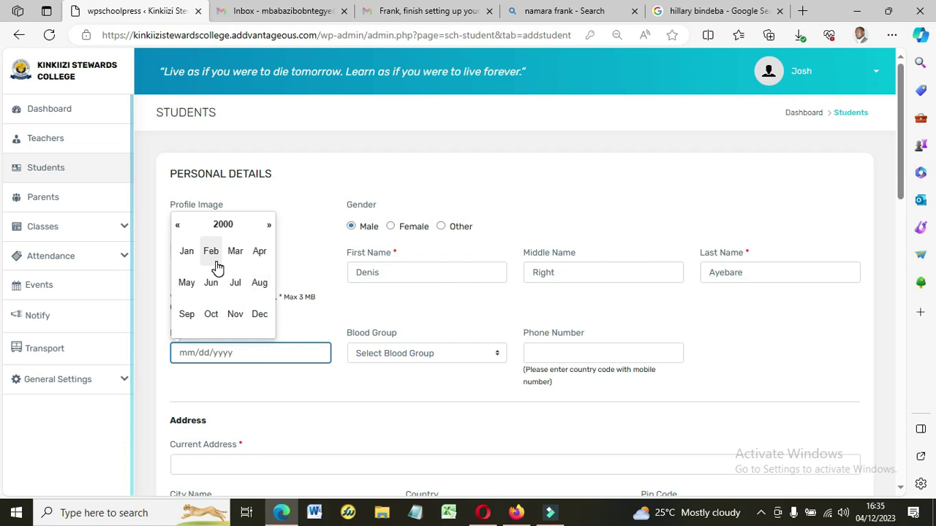
pyautogui.click(186, 251)
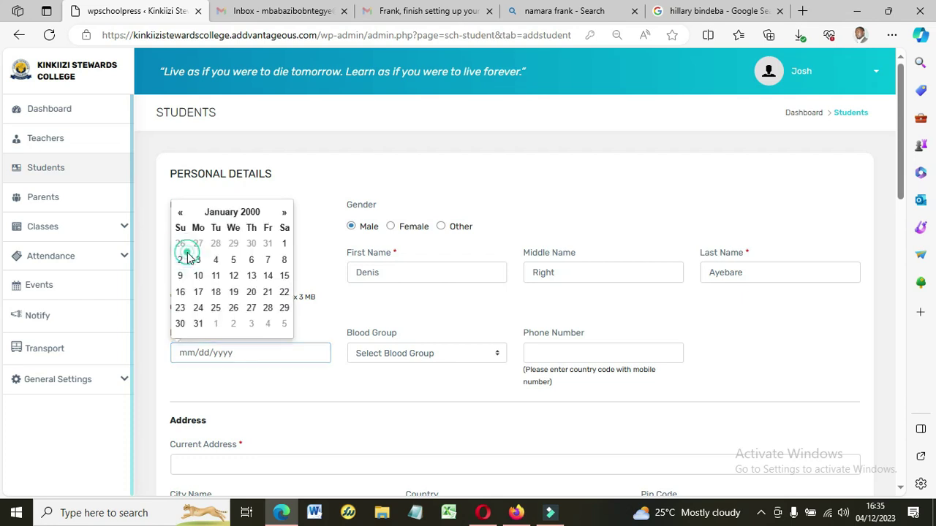
pyautogui.click(284, 243)
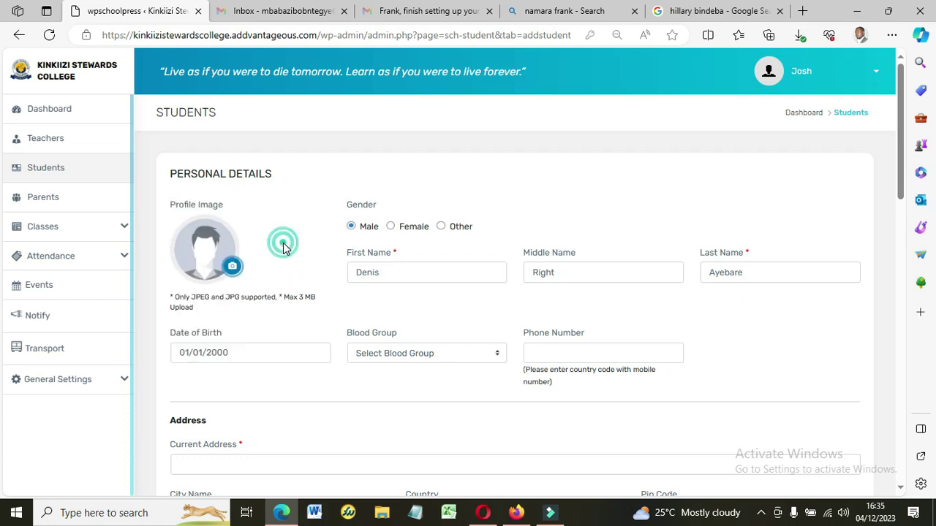
# Choose blood group O +, enter the phone number, and move into Current Address.
pyautogui.click(418, 356)
pyautogui.click(366, 383)
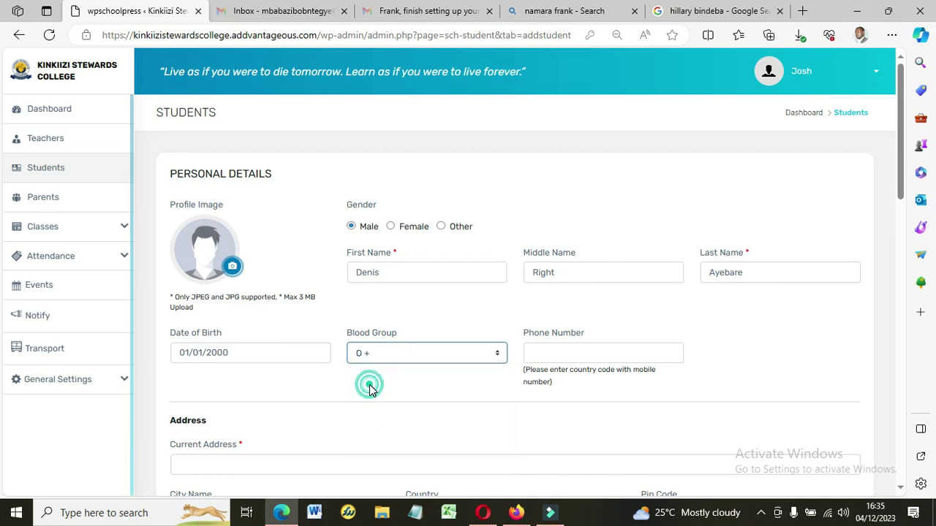
pyautogui.click(566, 355)
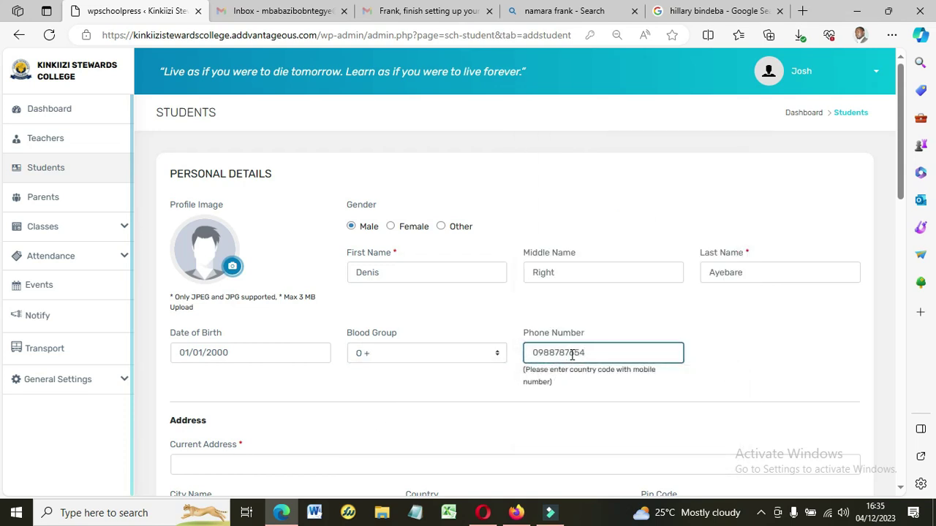
pyautogui.click(276, 460)
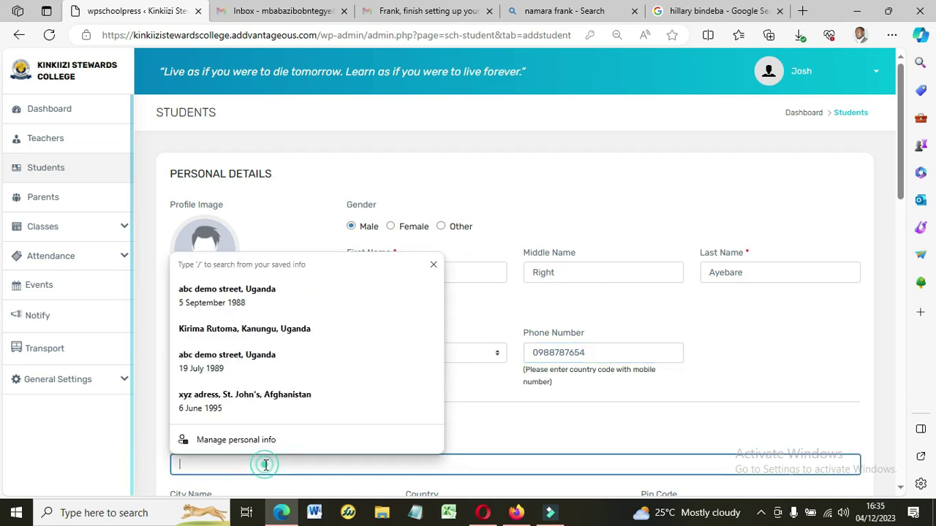
pyautogui.moveTo(904, 174); pyautogui.dragTo(912, 262)
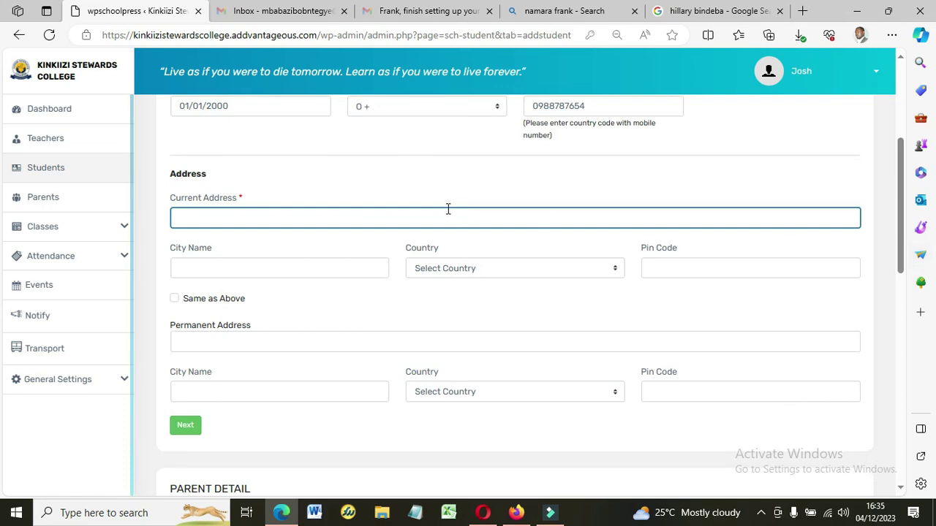
pyautogui.click(267, 218)
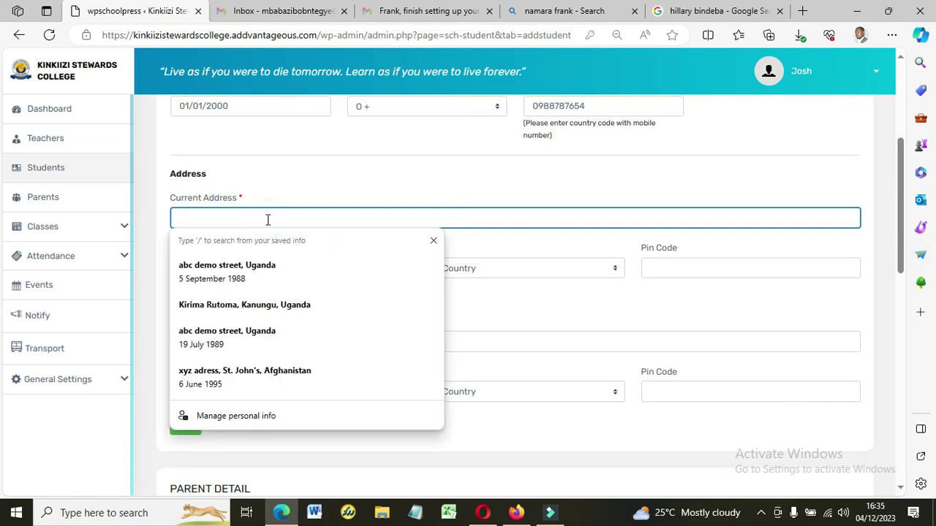
# In Gmail, refresh the inbox and view the Google Community welcome email.
pyautogui.click(395, 13)
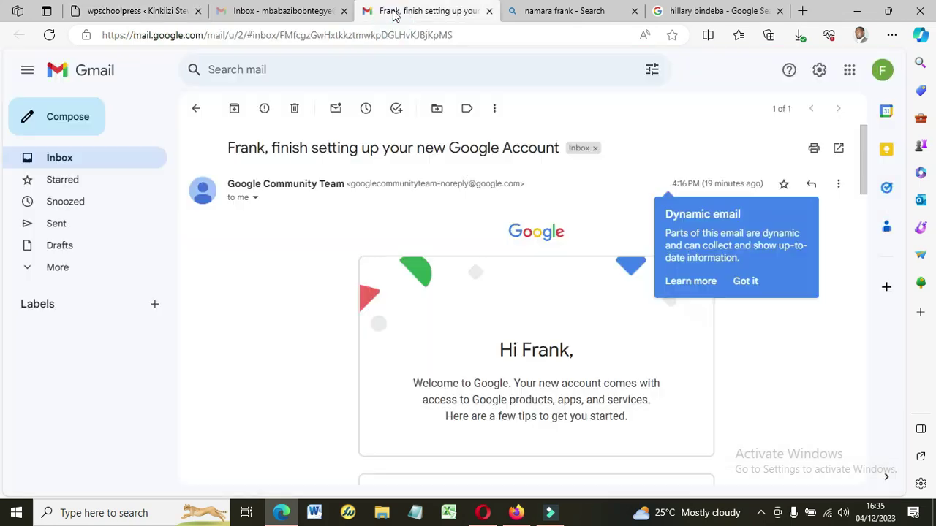
pyautogui.click(58, 161)
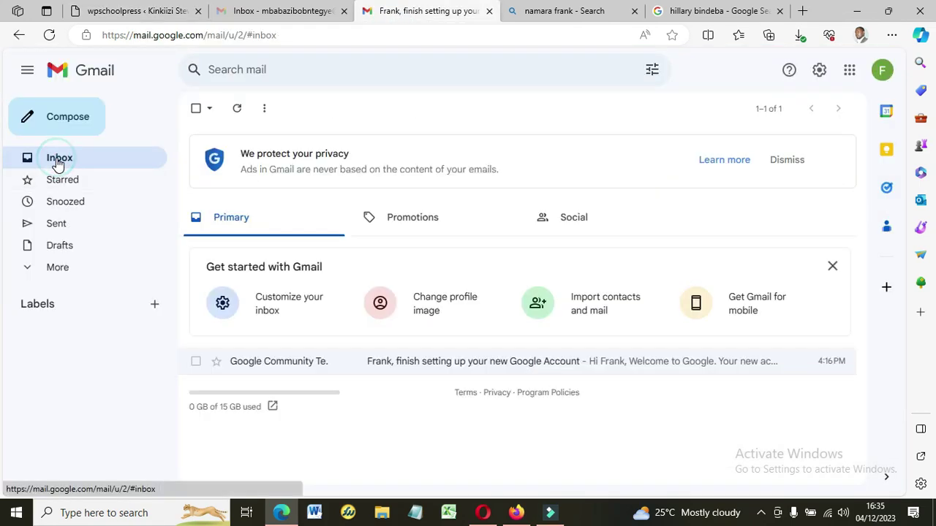
pyautogui.click(58, 161)
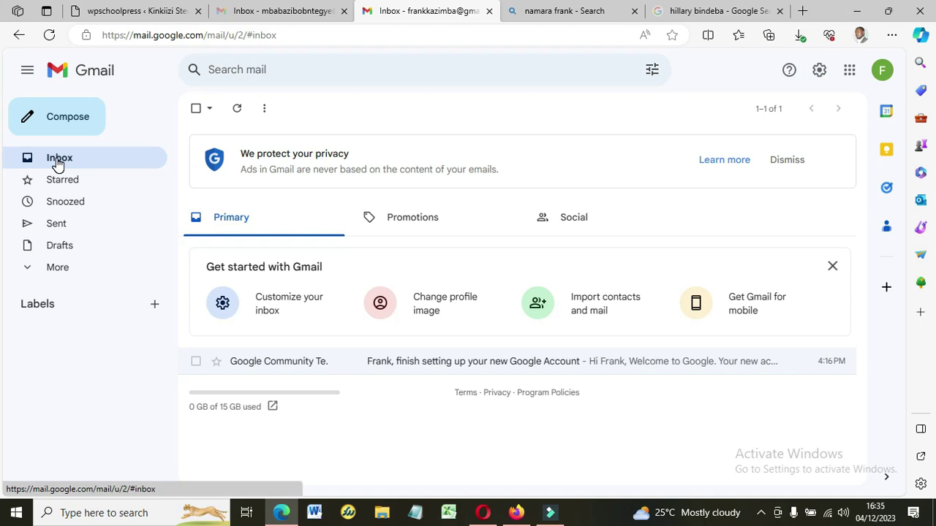
pyautogui.click(390, 372)
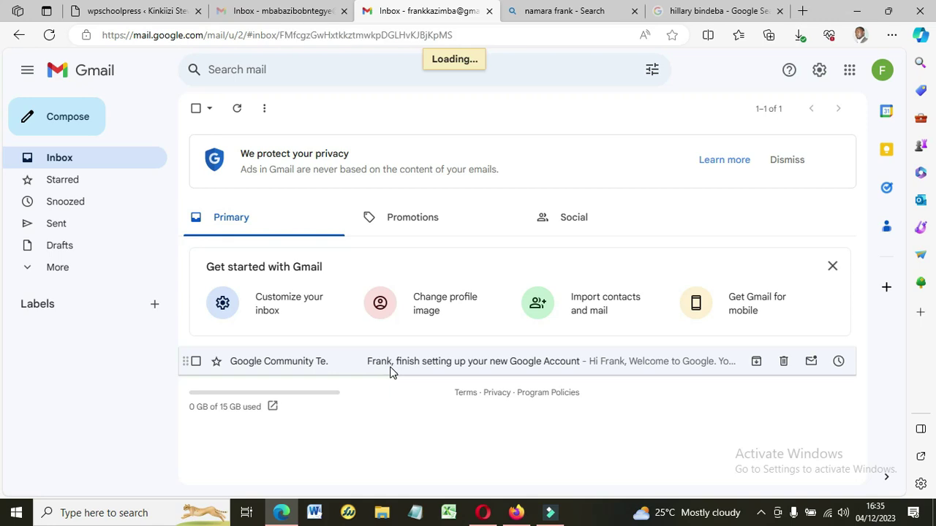
pyautogui.click(49, 161)
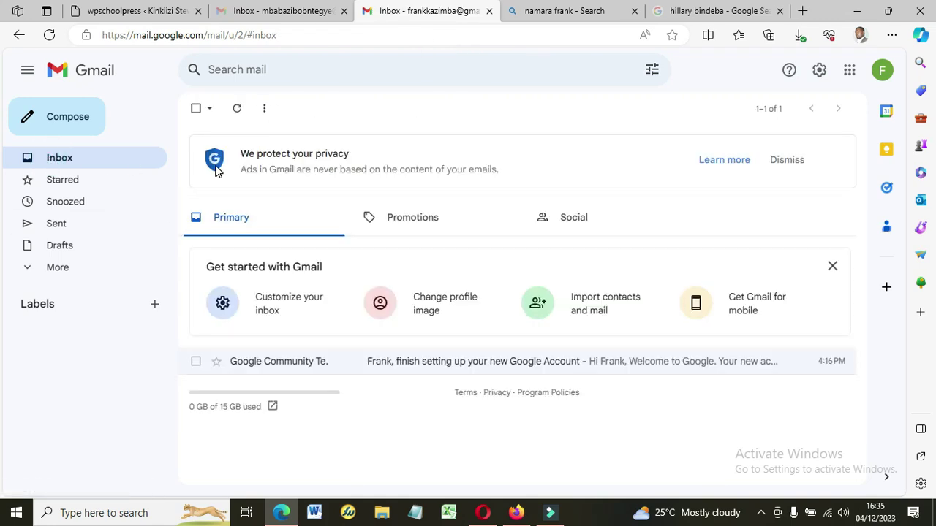
# Copy the signed-in account's email address from the profile panel.
pyautogui.click(878, 71)
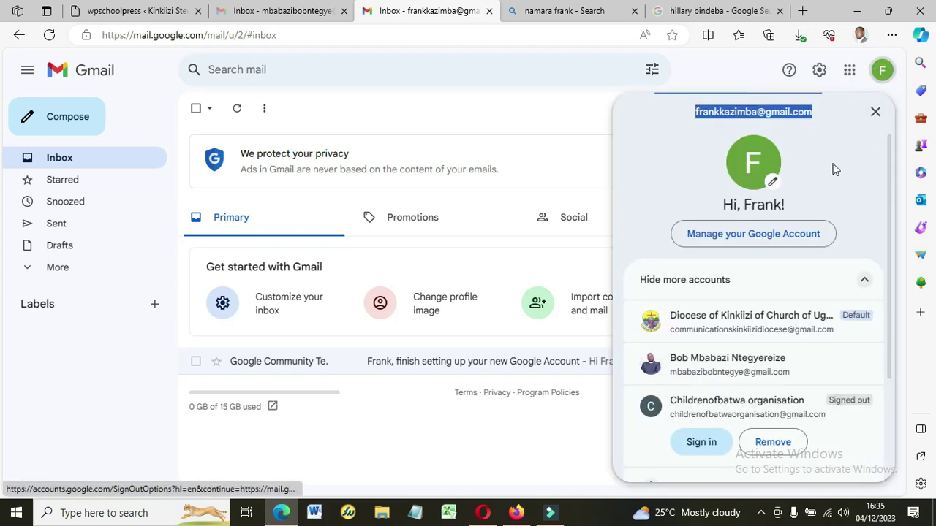
pyautogui.rightClick(767, 111)
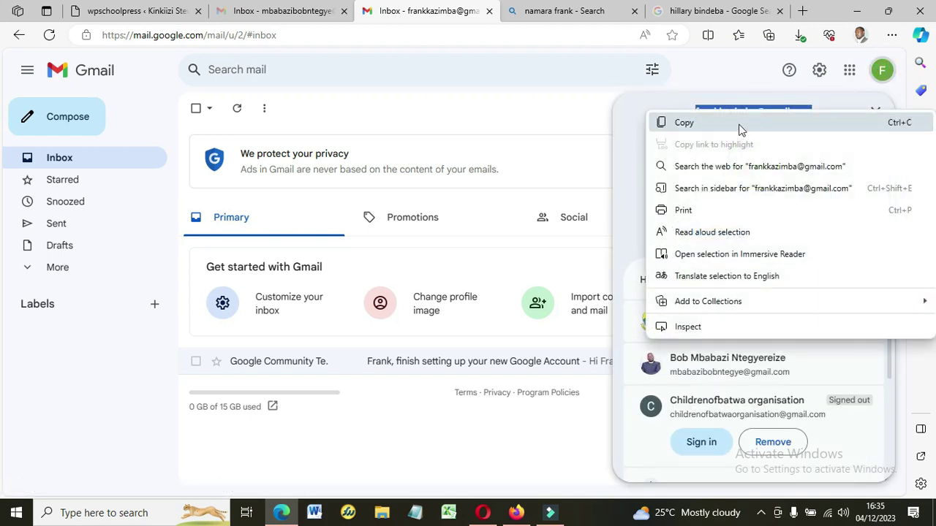
pyautogui.click(724, 124)
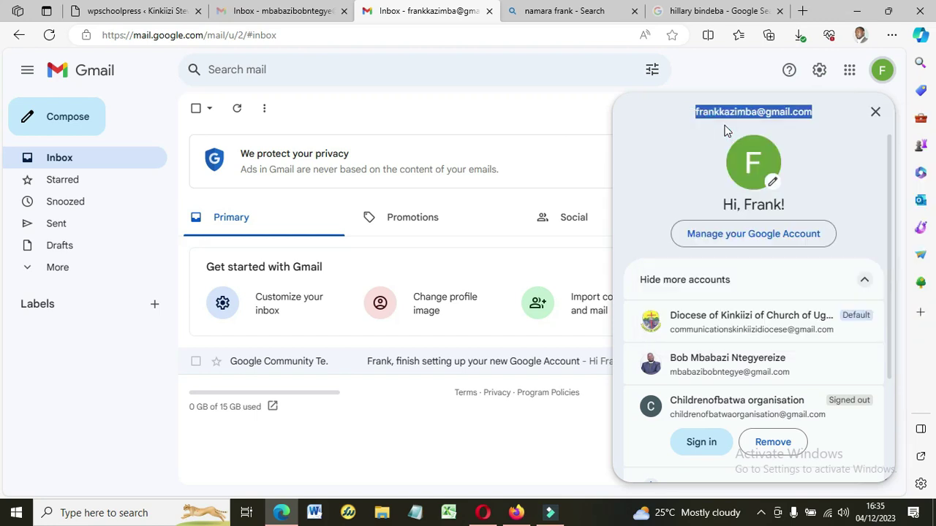
pyautogui.click(560, 18)
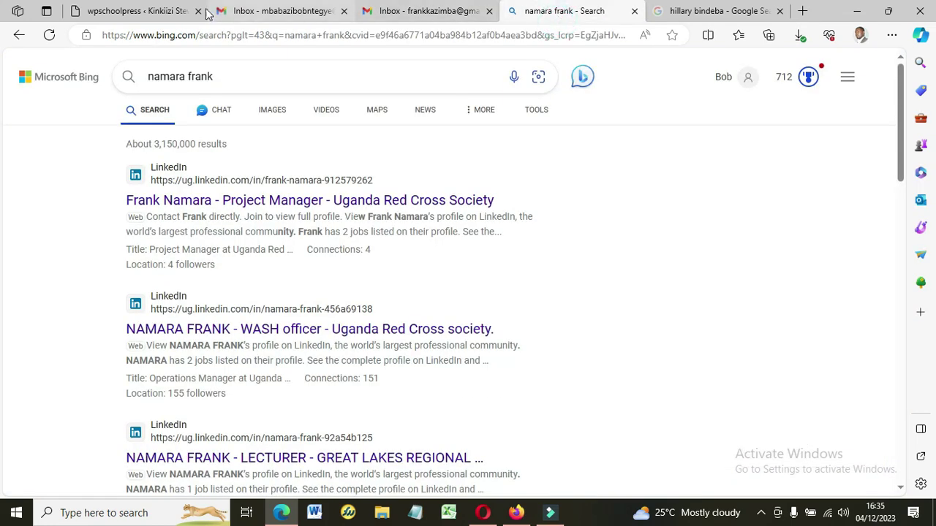
# Paste the email into Current Address, add city, country Uganda and pin, then the permanent address.
pyautogui.click(159, 17)
pyautogui.hotkey('ctrl', 'v')
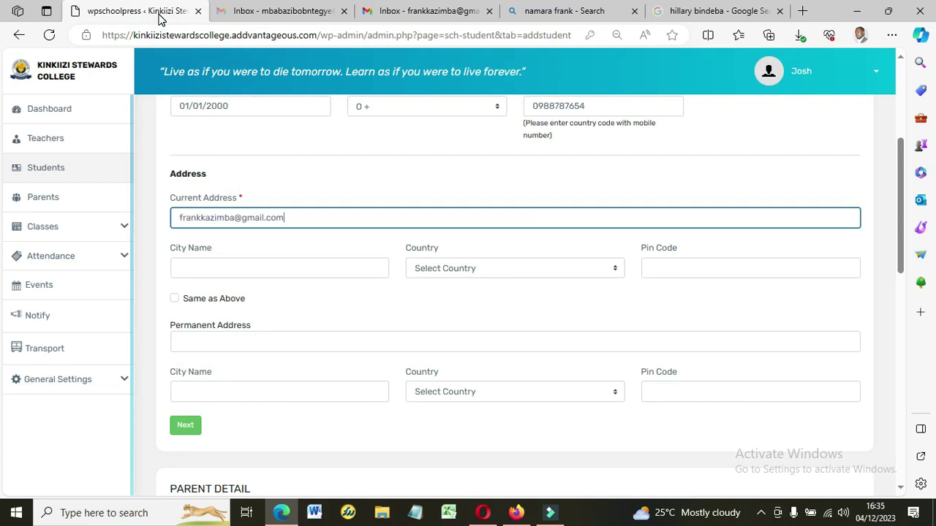
pyautogui.click(209, 263)
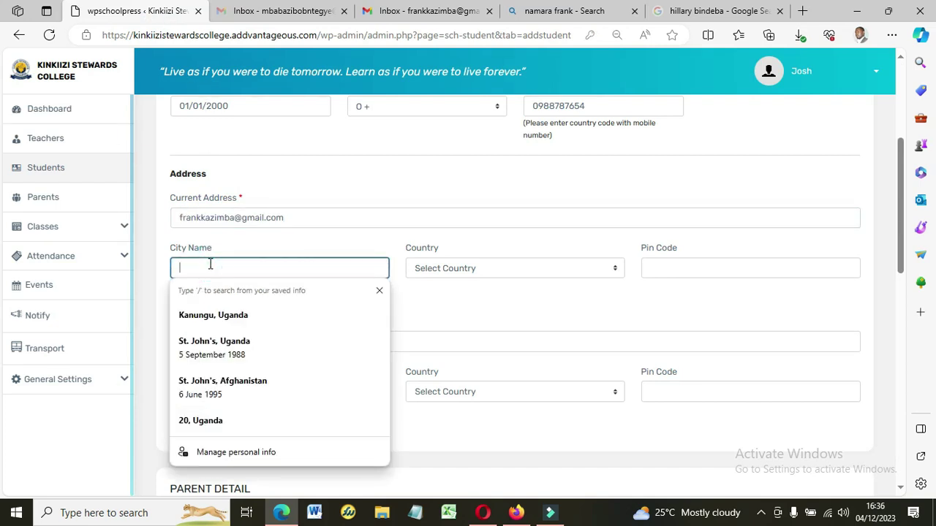
pyautogui.write('Kihembe')
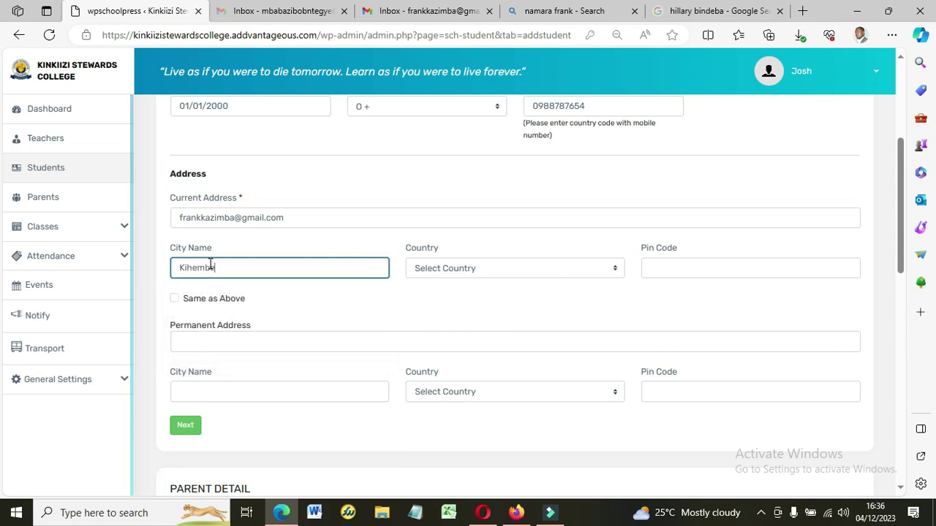
pyautogui.press('Tab')
pyautogui.press('u')
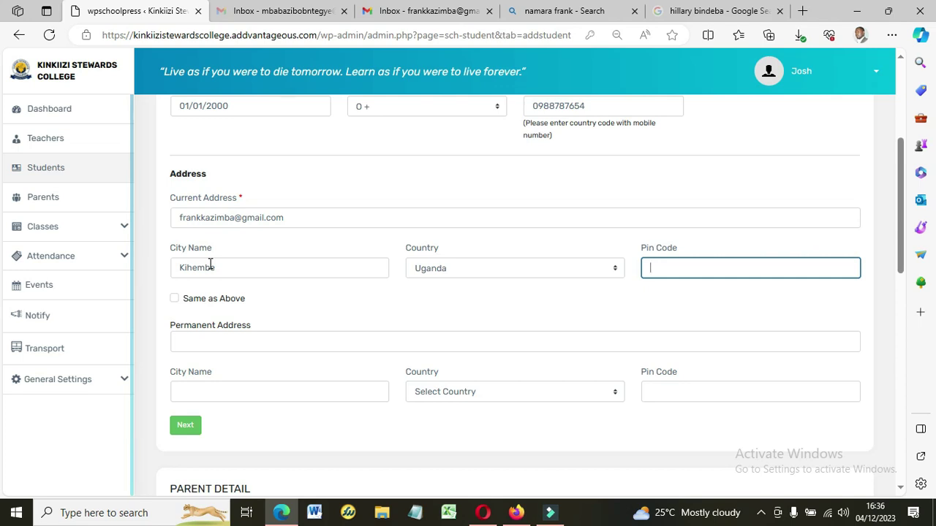
pyautogui.write('09990')
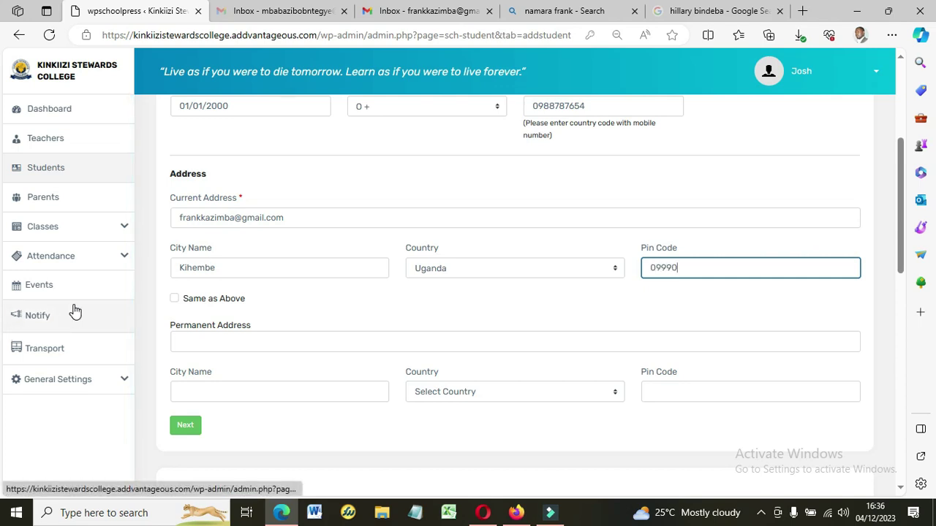
pyautogui.click(211, 343)
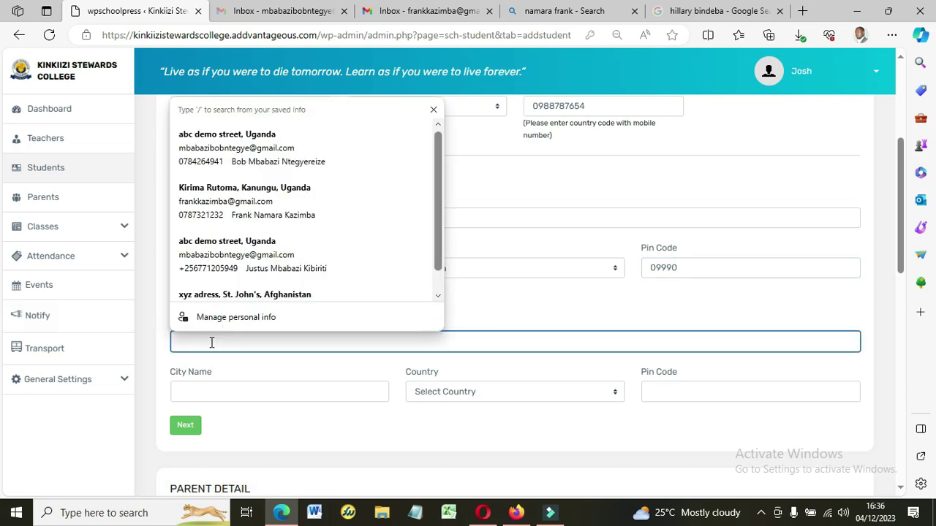
pyautogui.write('Kihi')
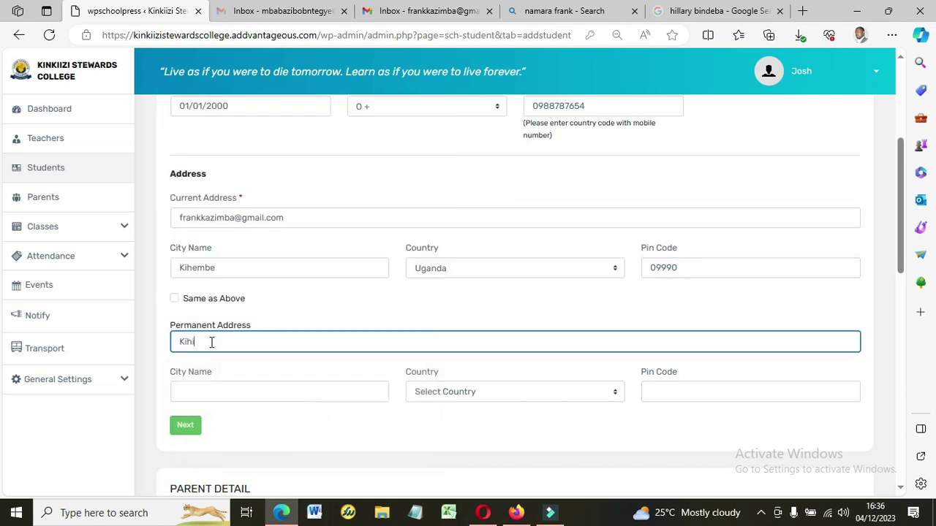
pyautogui.write('ihi')
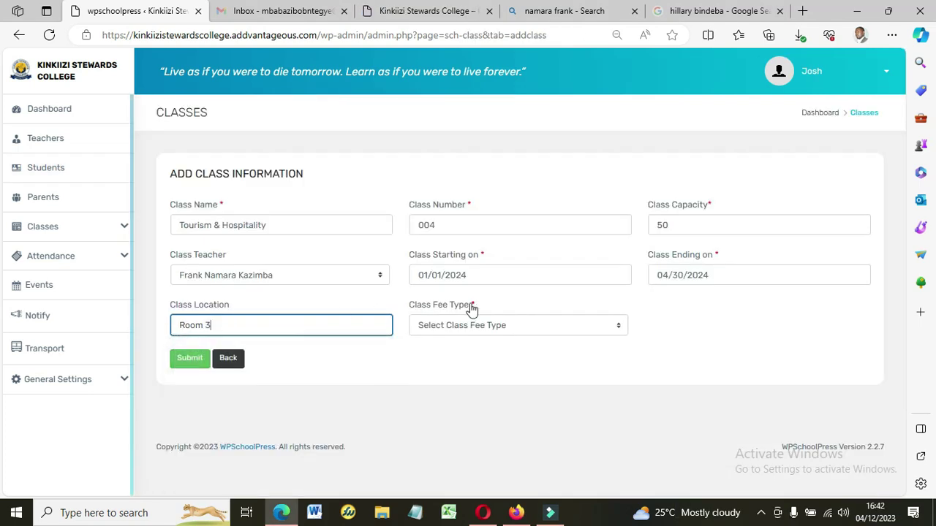
# Set the Tourism & Hospitality class fee type to Free and submit the class.
pyautogui.click(479, 327)
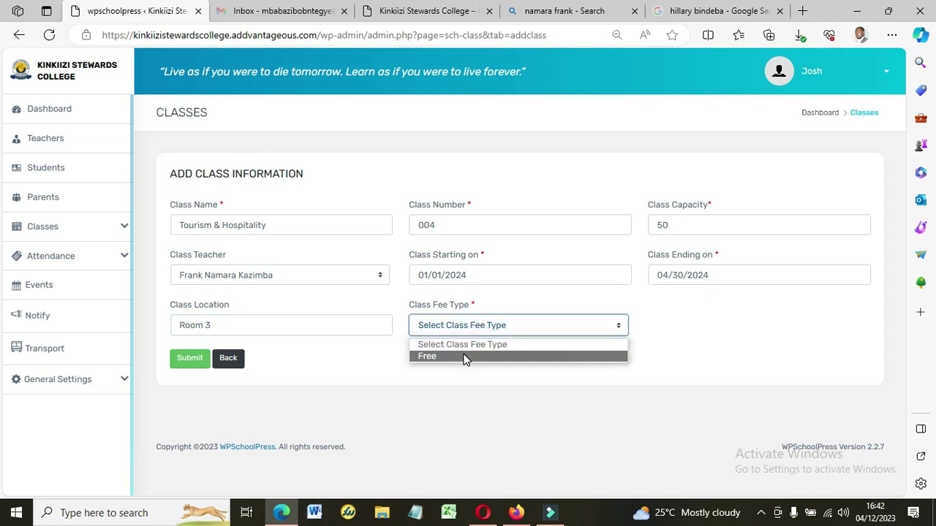
pyautogui.click(465, 356)
pyautogui.click(485, 326)
pyautogui.click(476, 359)
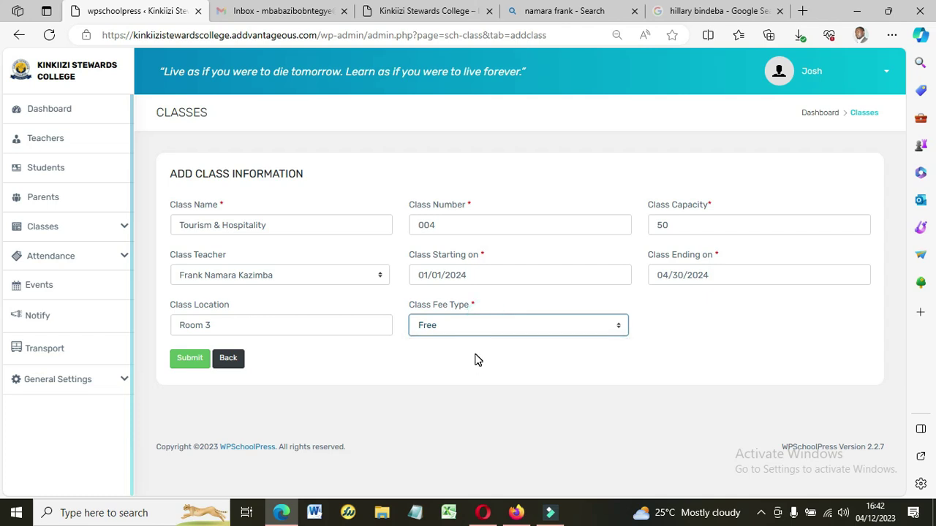
pyautogui.click(190, 360)
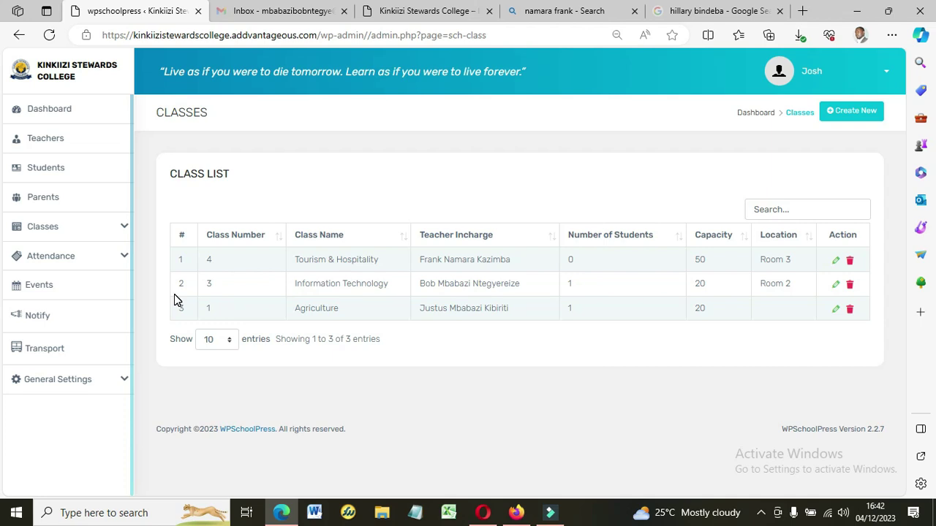
# Expand Classes in the sidebar and go to the Students Marks page.
pyautogui.click(52, 231)
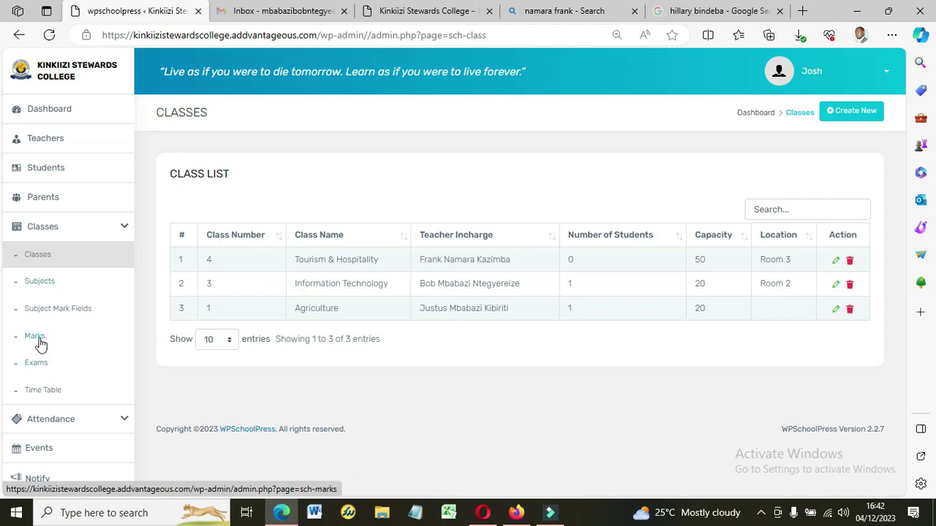
pyautogui.click(41, 342)
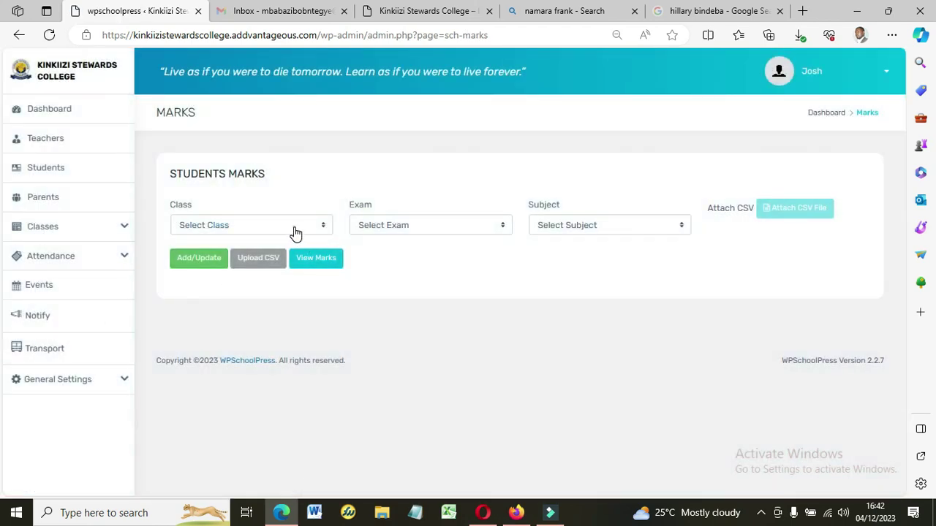
# Load the marks sheet for Information Technology, Java Programming exam, C Programming subject.
pyautogui.click(294, 228)
pyautogui.click(220, 267)
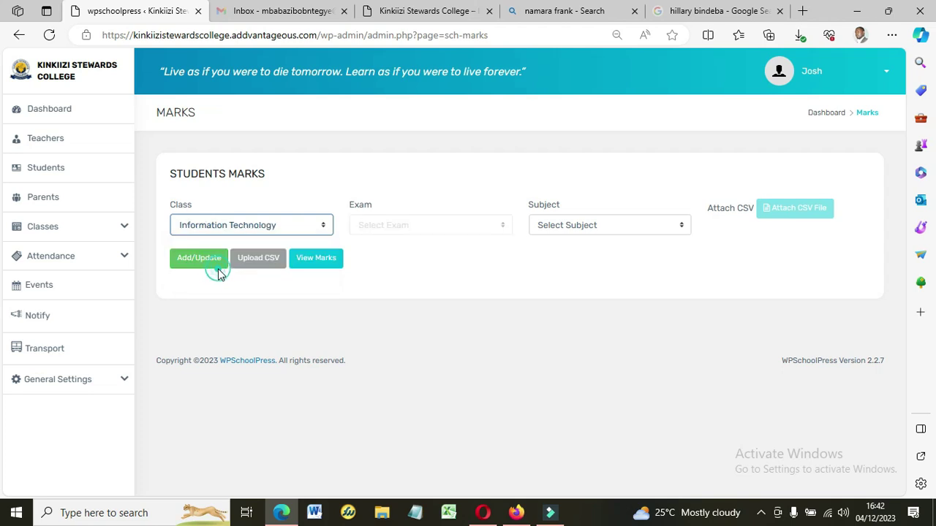
pyautogui.click(431, 226)
pyautogui.click(397, 255)
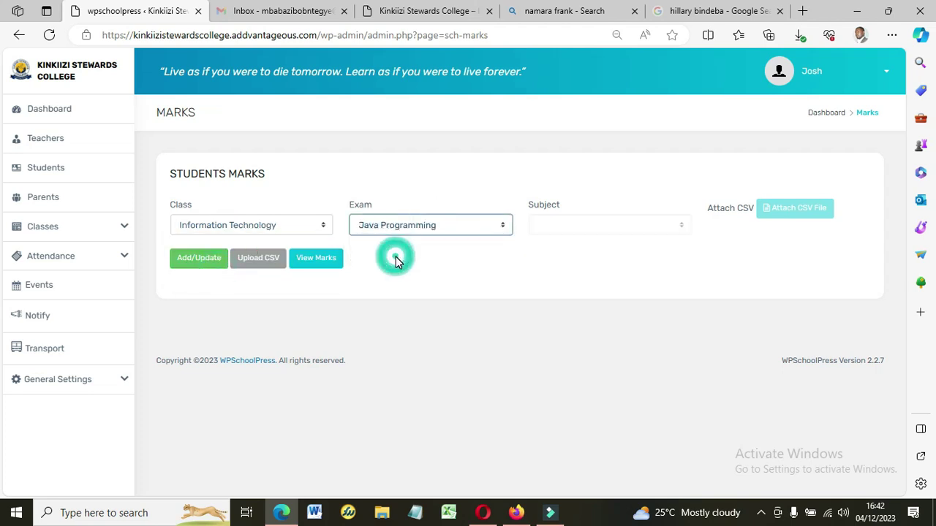
pyautogui.click(569, 223)
pyautogui.click(575, 245)
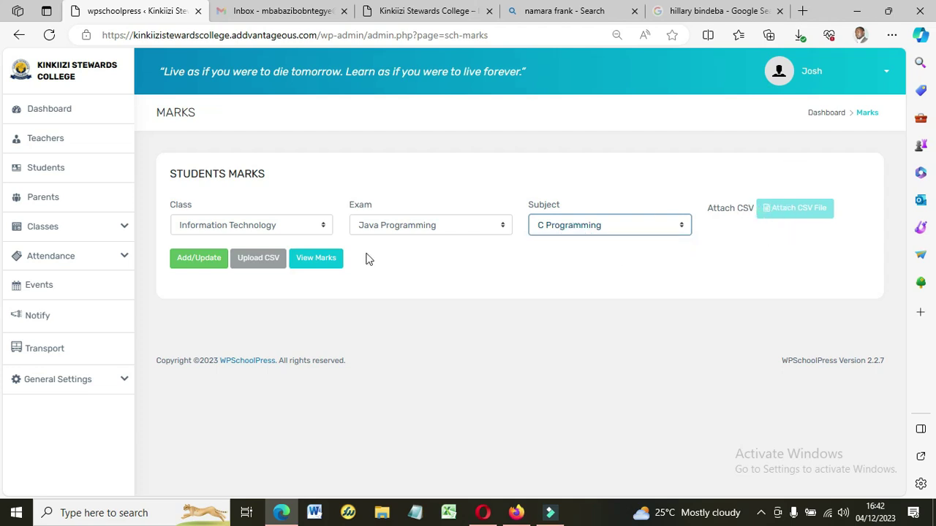
pyautogui.click(195, 271)
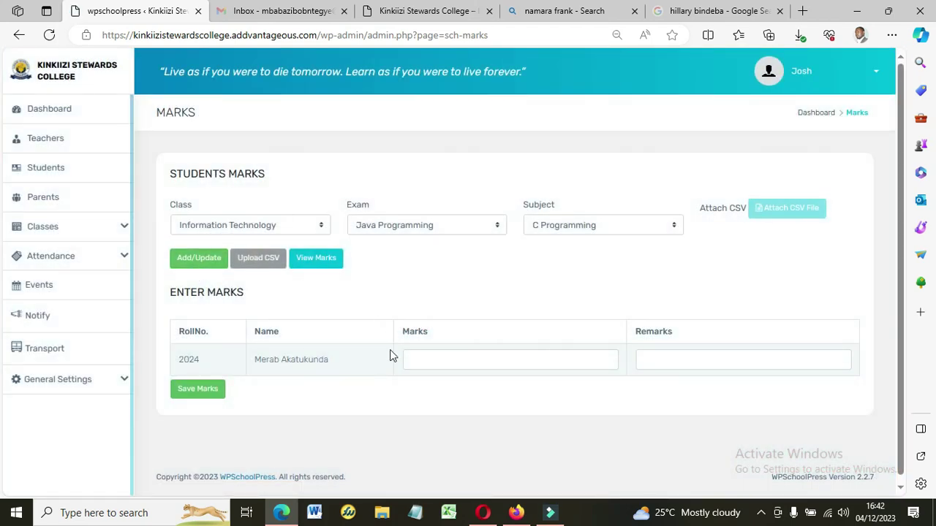
# Enter mark 50 with remark 'improve' for roll 2024 and save the marks.
pyautogui.click(432, 352)
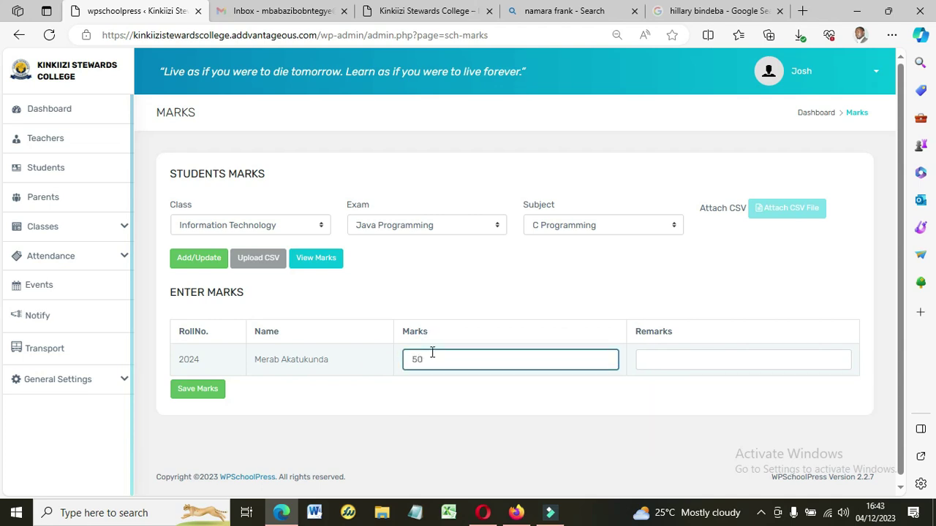
pyautogui.click(664, 351)
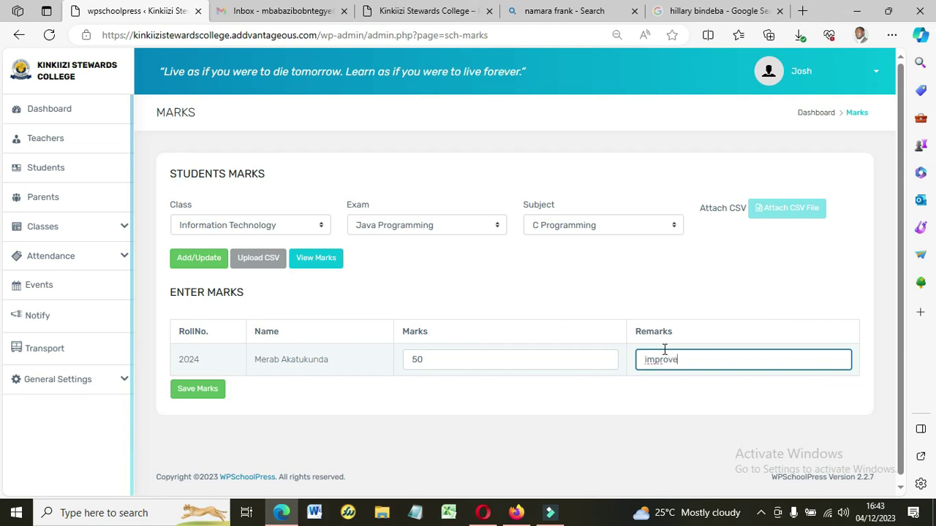
pyautogui.click(196, 397)
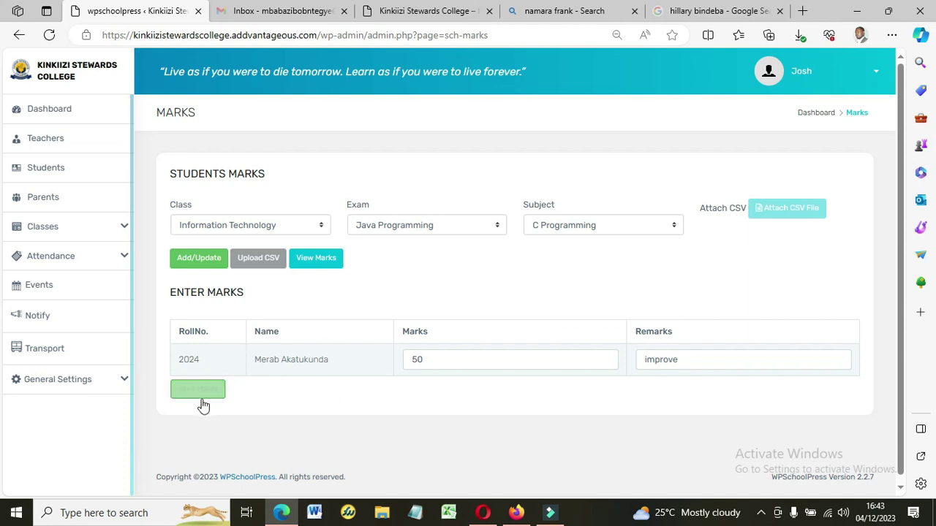
pyautogui.click(201, 390)
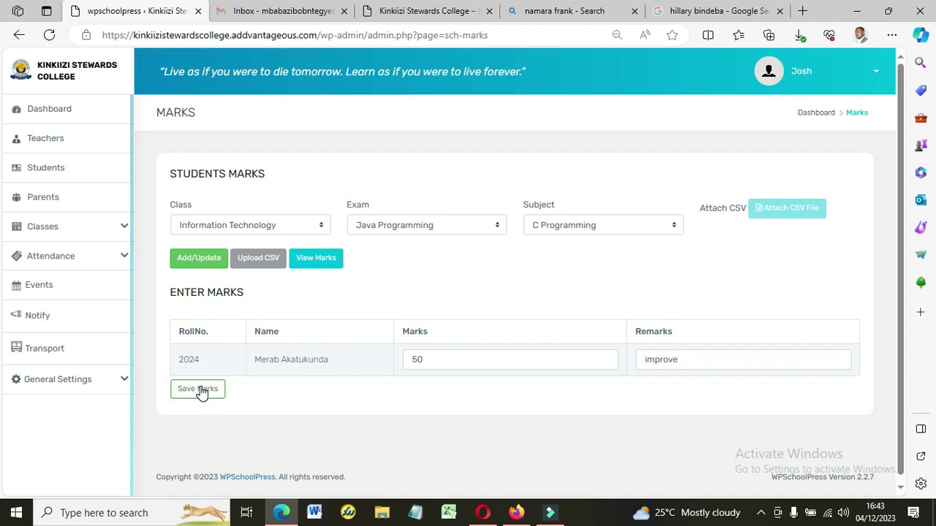
pyautogui.click(193, 391)
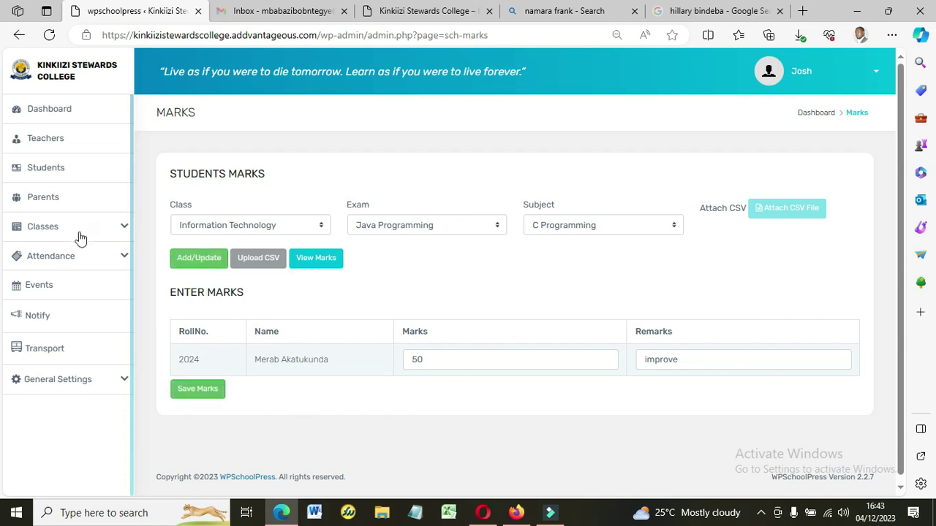
# Reopen the Students Marks page and try viewing the marks.
pyautogui.click(49, 230)
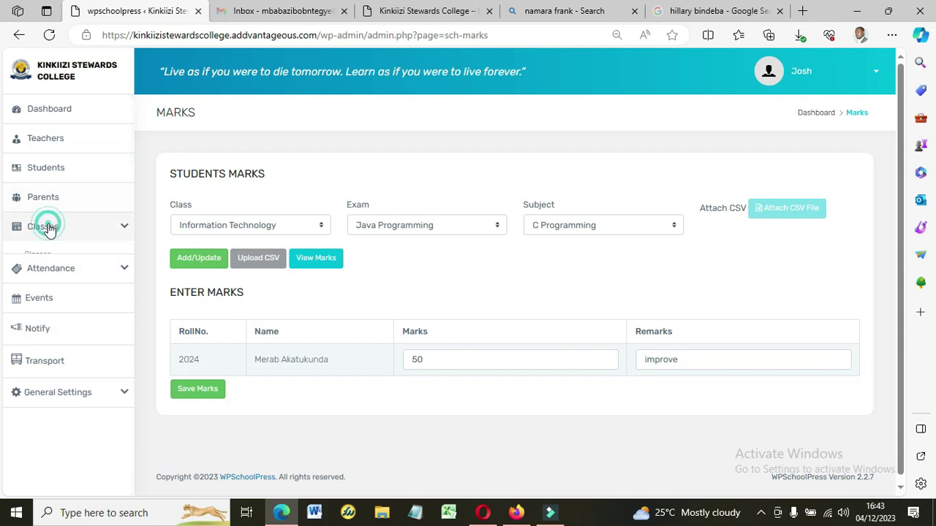
pyautogui.click(46, 334)
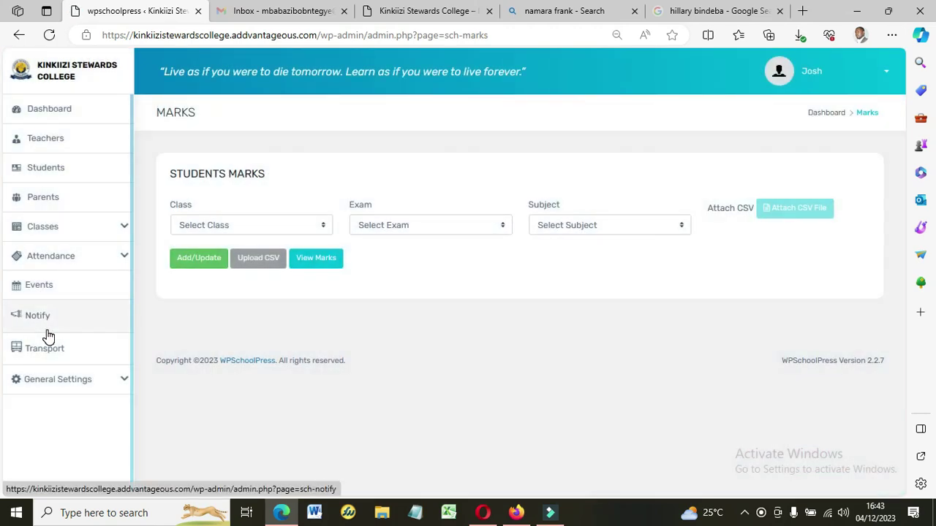
pyautogui.click(337, 261)
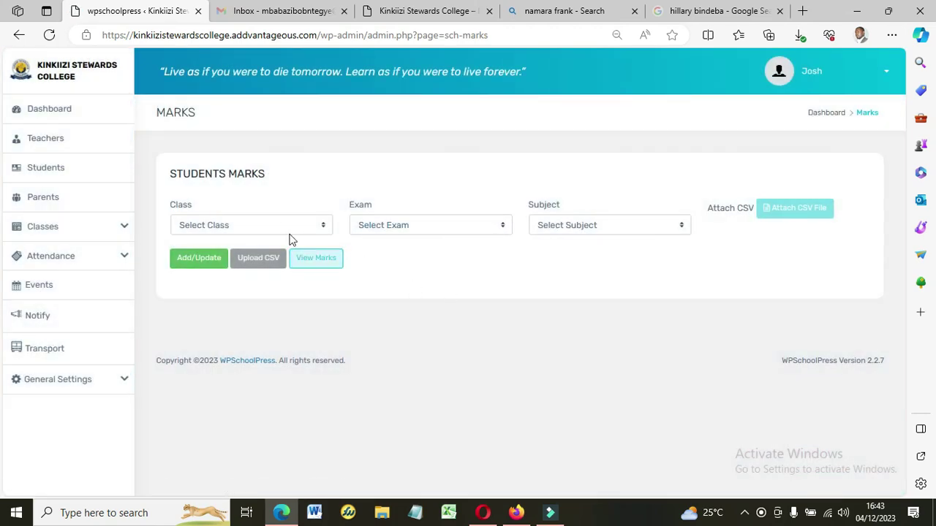
pyautogui.click(303, 259)
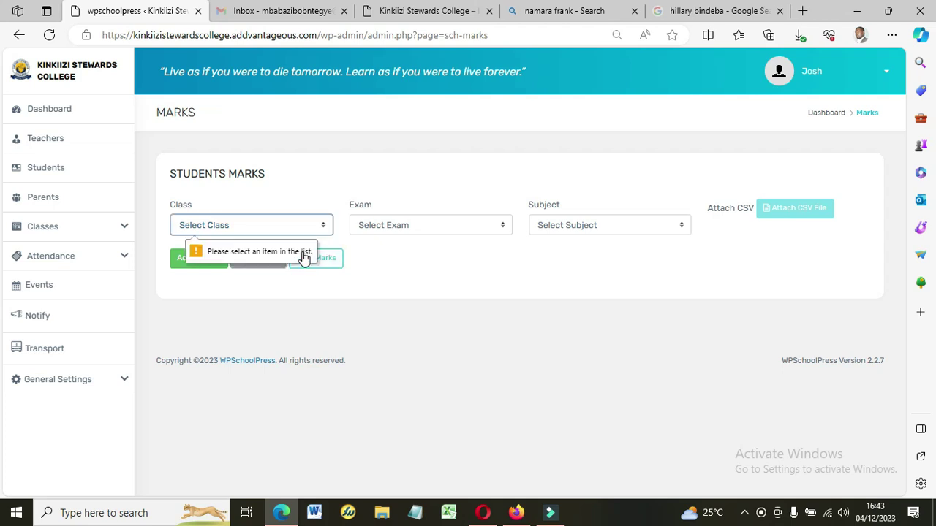
# View marks for Information Technology, Java Programming, C Programming and dismiss the 'Marks not yet entered!' error.
pyautogui.click(276, 225)
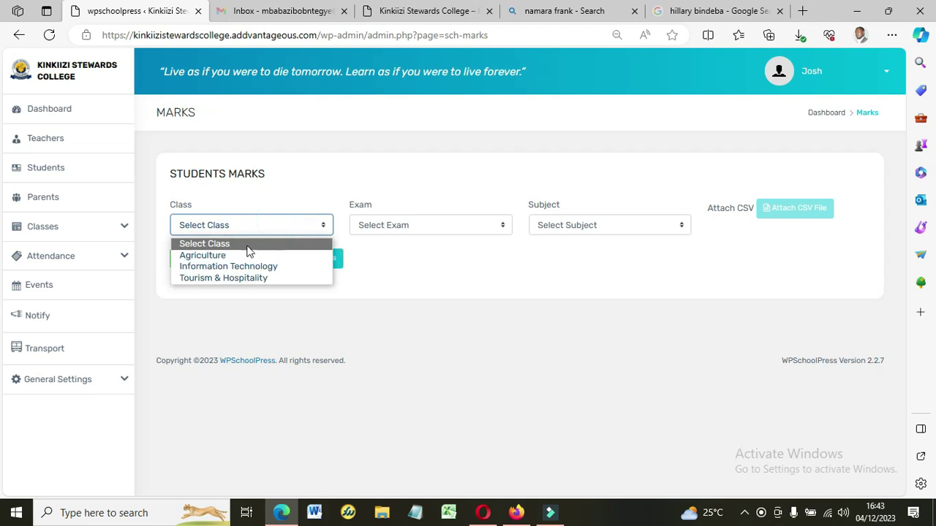
pyautogui.click(222, 267)
pyautogui.click(398, 233)
pyautogui.click(400, 253)
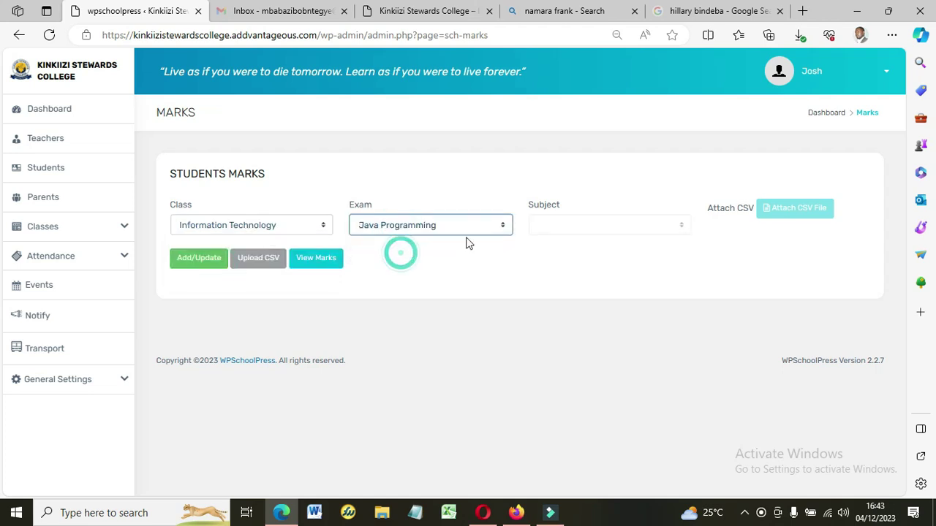
pyautogui.click(585, 225)
pyautogui.click(585, 244)
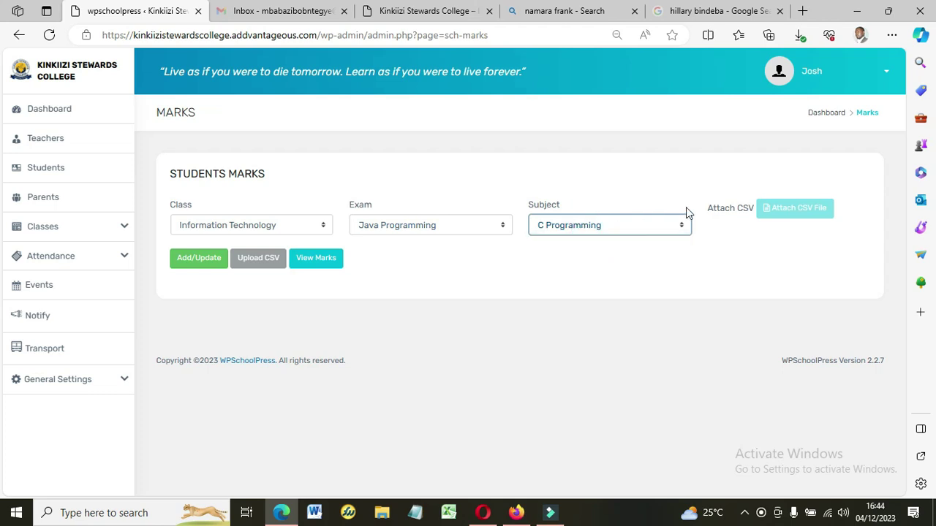
pyautogui.click(304, 263)
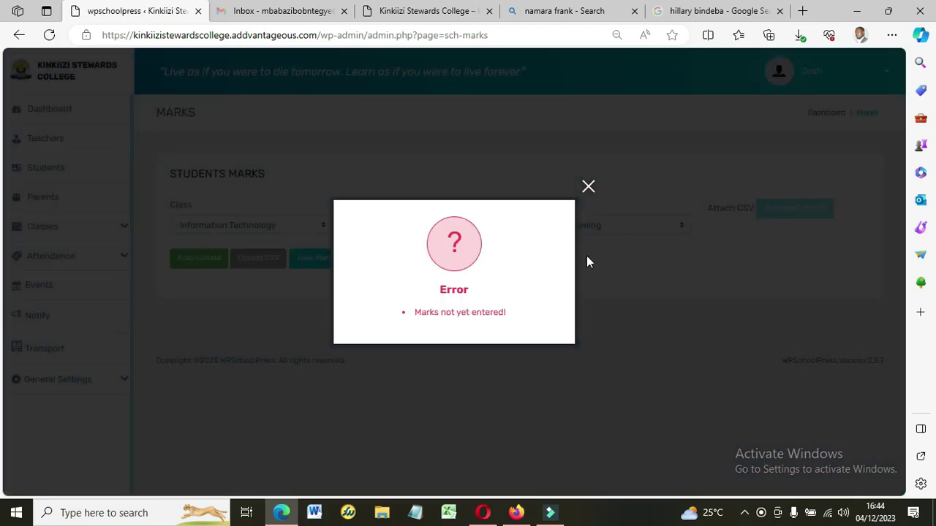
pyautogui.click(589, 186)
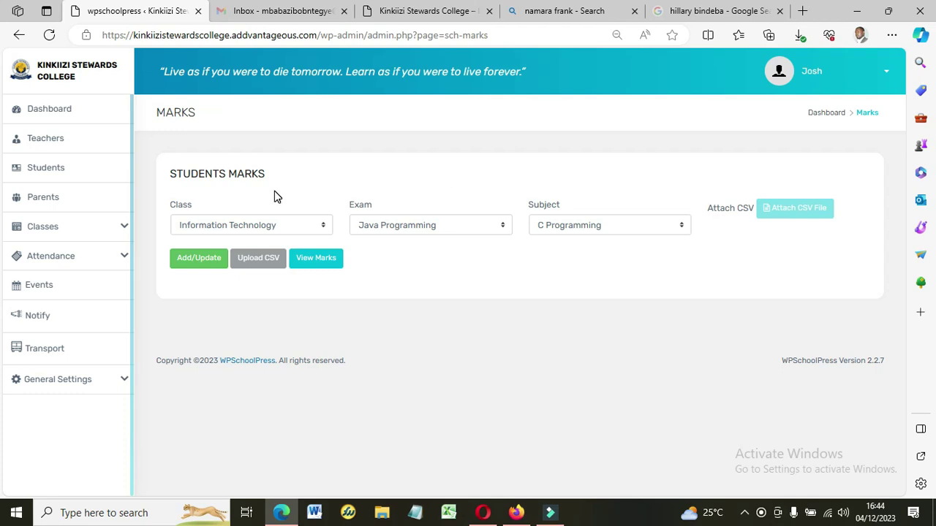
# Select Information Technology on Students Attendance, then open the empty Transport page.
pyautogui.click(44, 259)
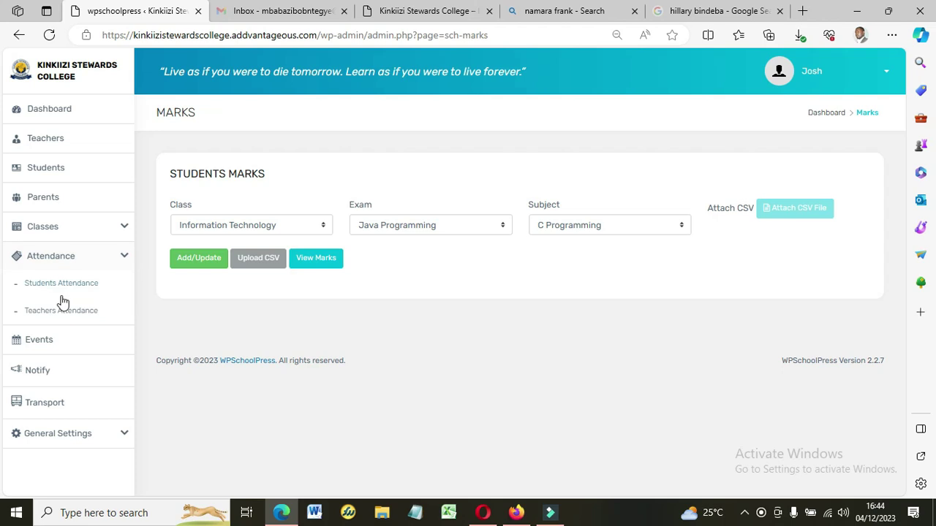
pyautogui.click(48, 291)
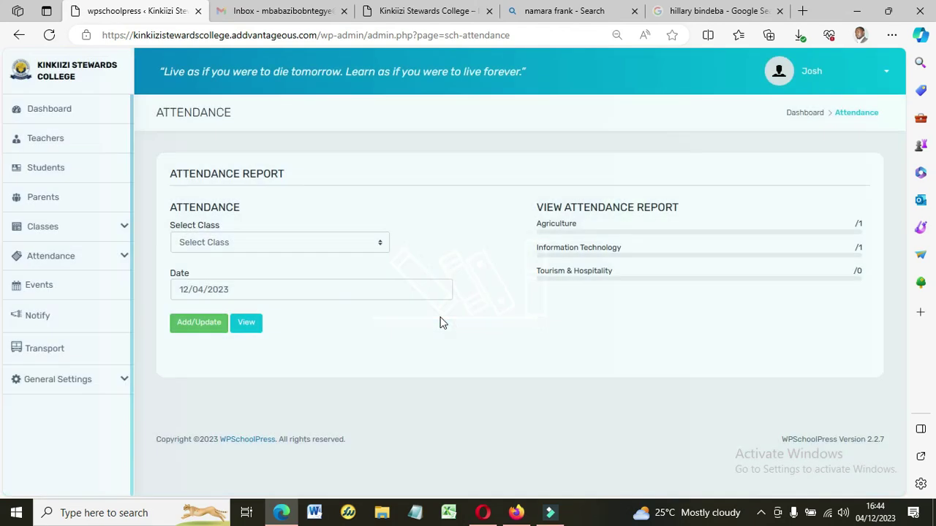
pyautogui.click(301, 241)
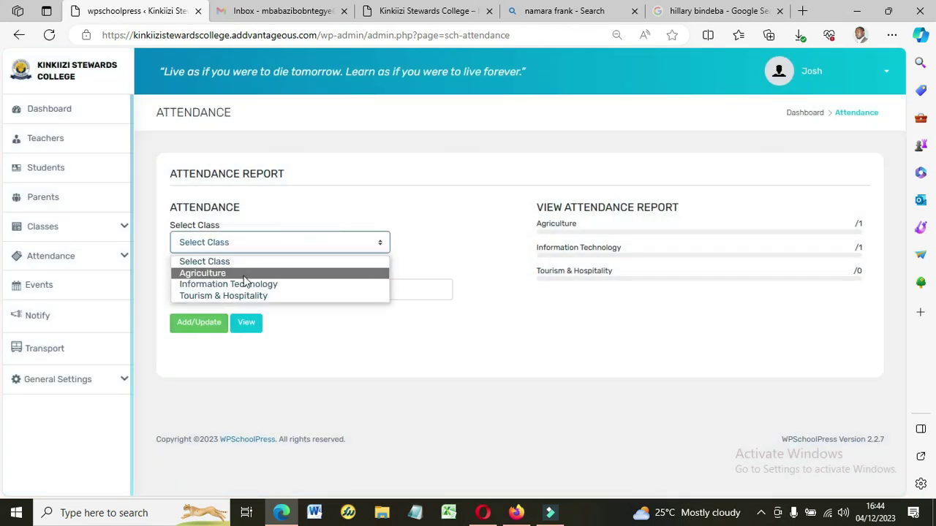
pyautogui.click(218, 284)
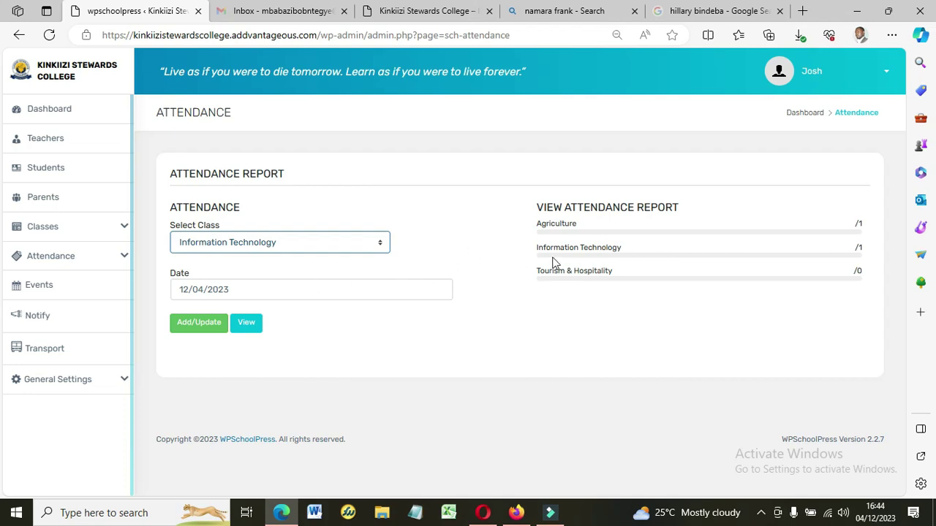
pyautogui.click(52, 350)
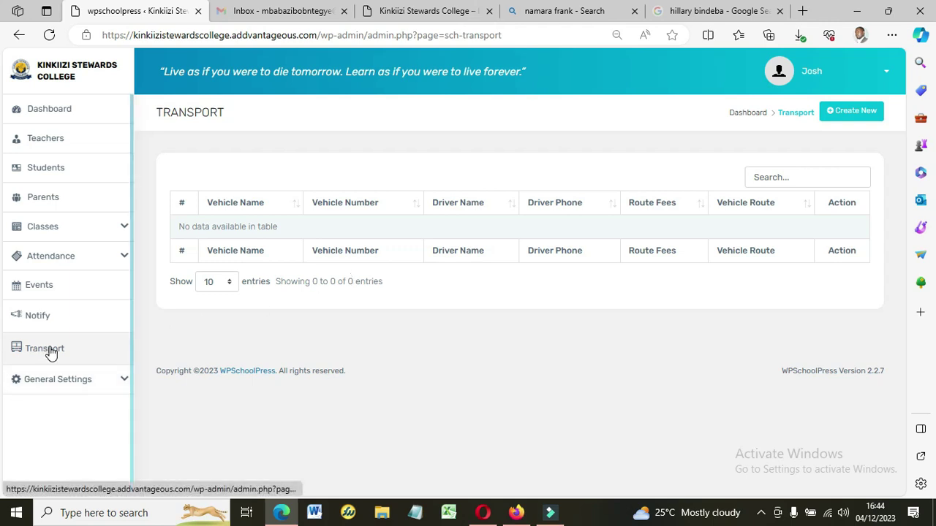
# Start a new notification under Notify and enter its name and event description.
pyautogui.click(37, 319)
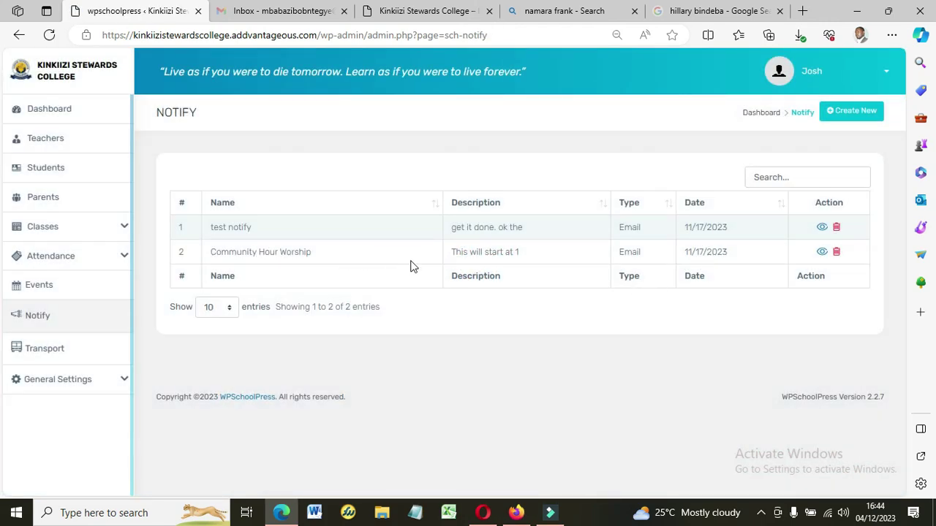
pyautogui.click(858, 111)
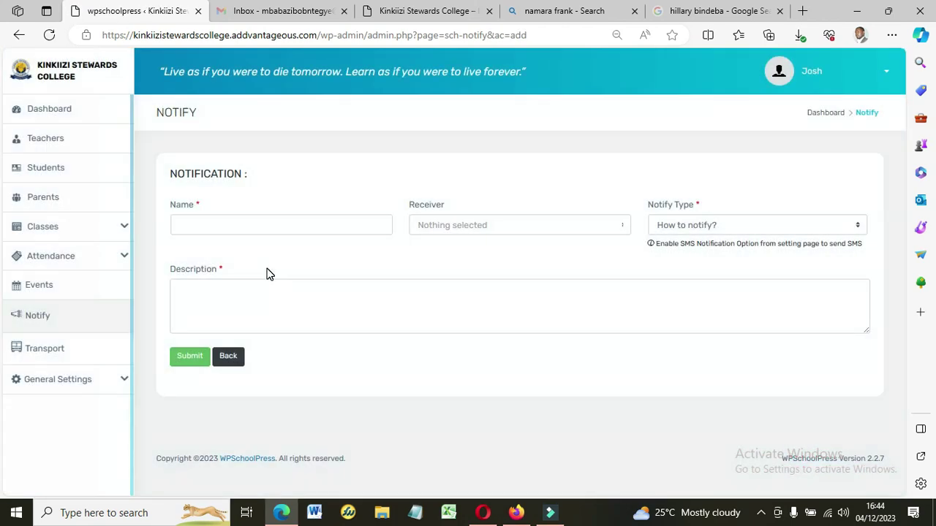
pyautogui.click(217, 226)
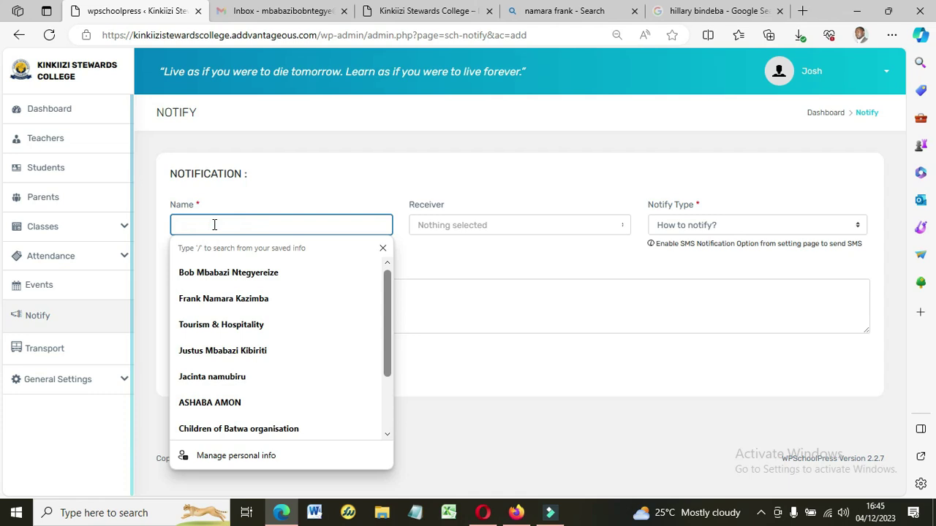
pyautogui.write('St')
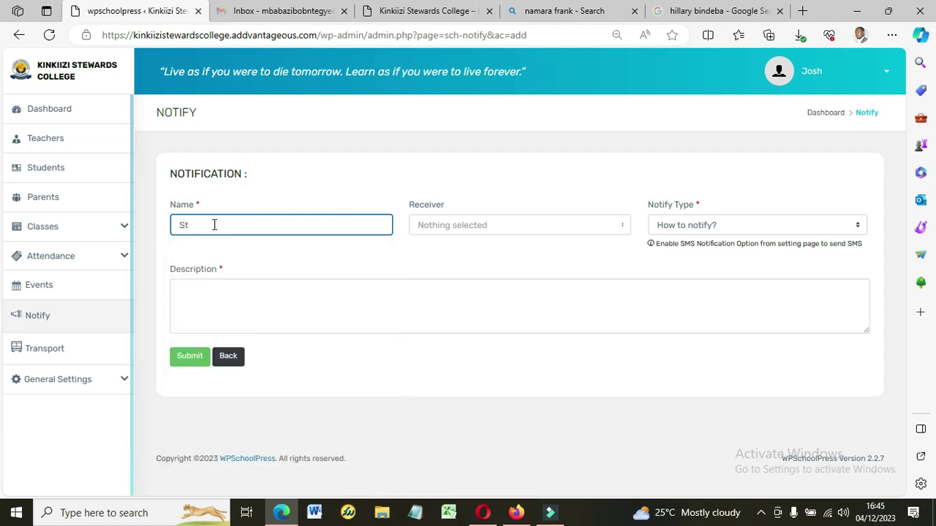
pyautogui.write('undents Res')
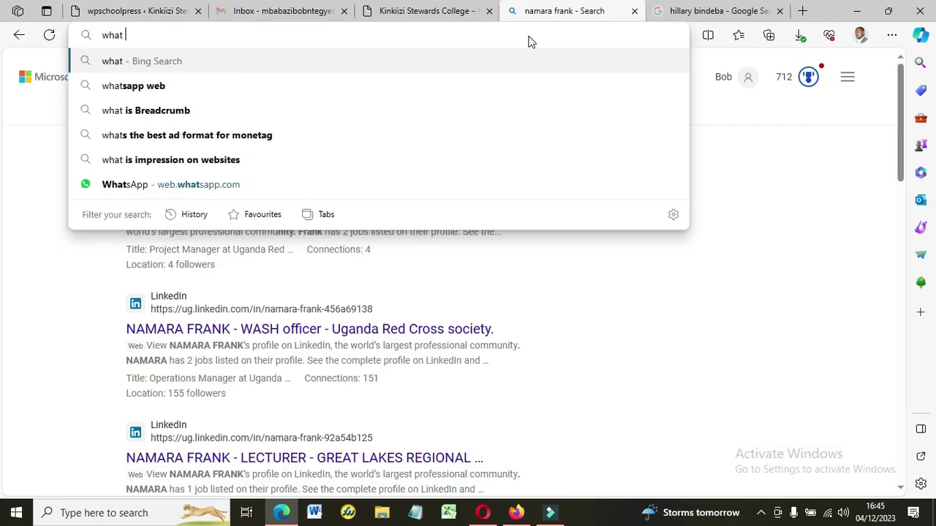
pyautogui.write('is a student')
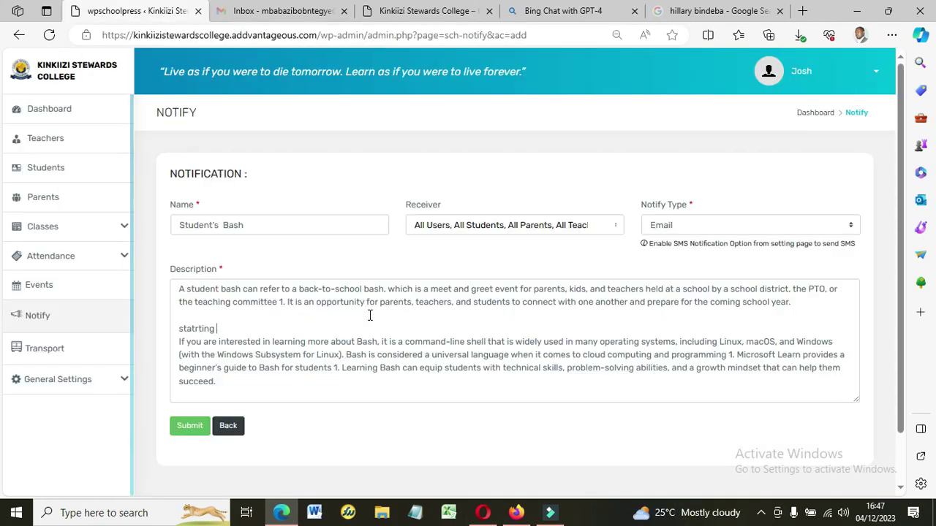
pyautogui.write('pm (saturday )')
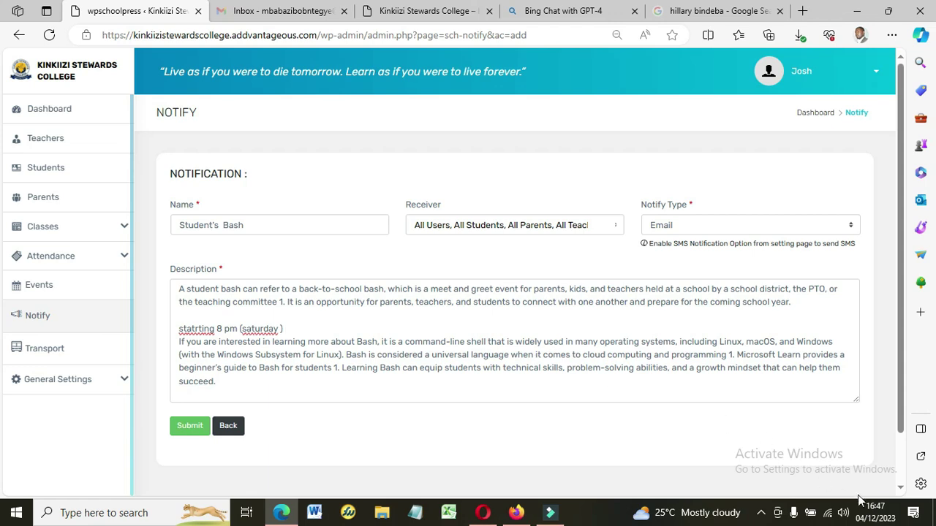
# Check the calendar, add '14th Feb Valenitne' to the description, and submit the Student's Bash notification.
pyautogui.click(877, 512)
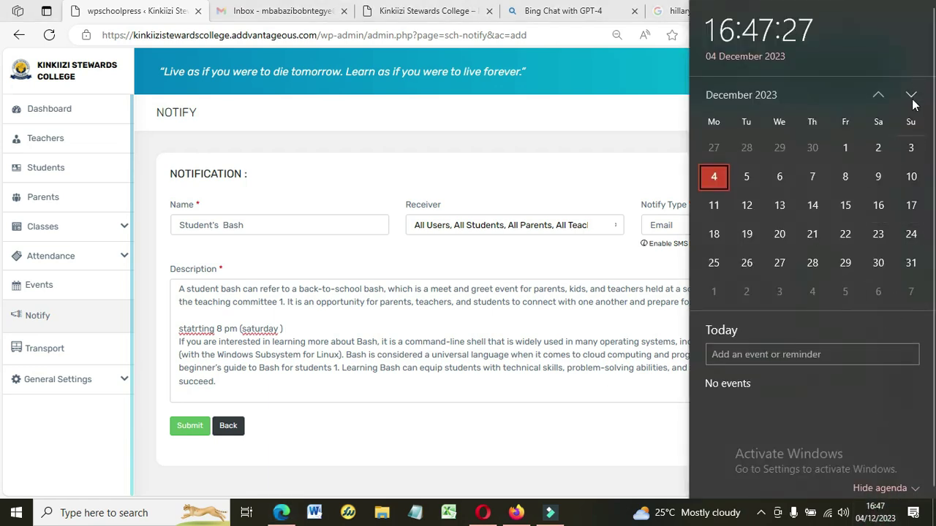
pyautogui.click(911, 97)
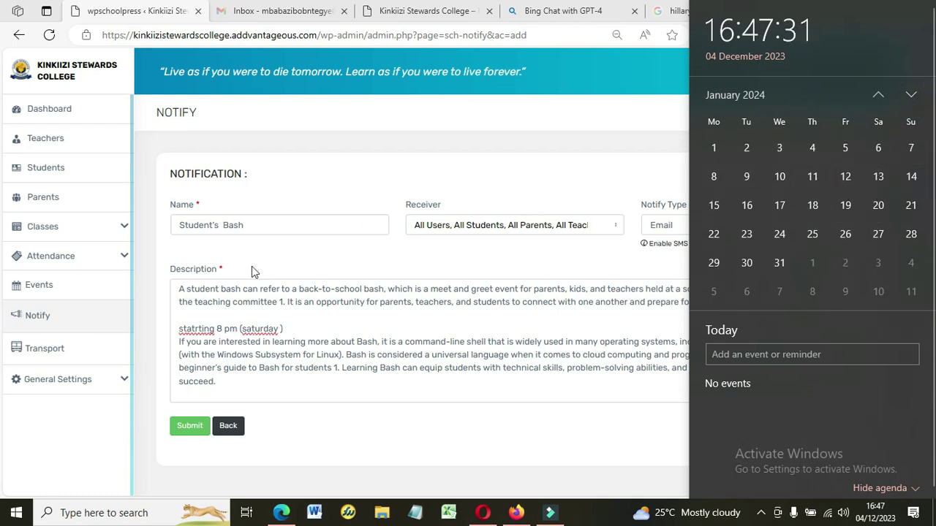
pyautogui.click(302, 329)
pyautogui.write('14th Feb Valenitne')
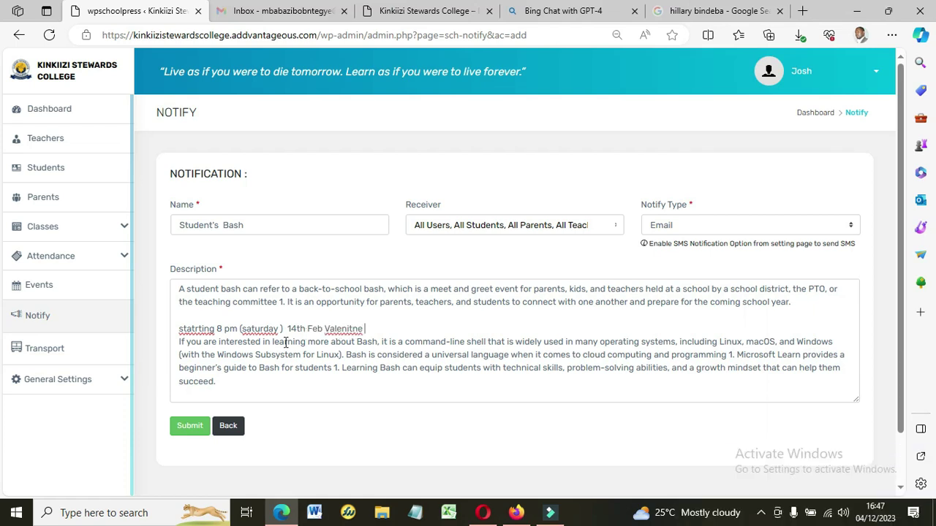
pyautogui.click(186, 428)
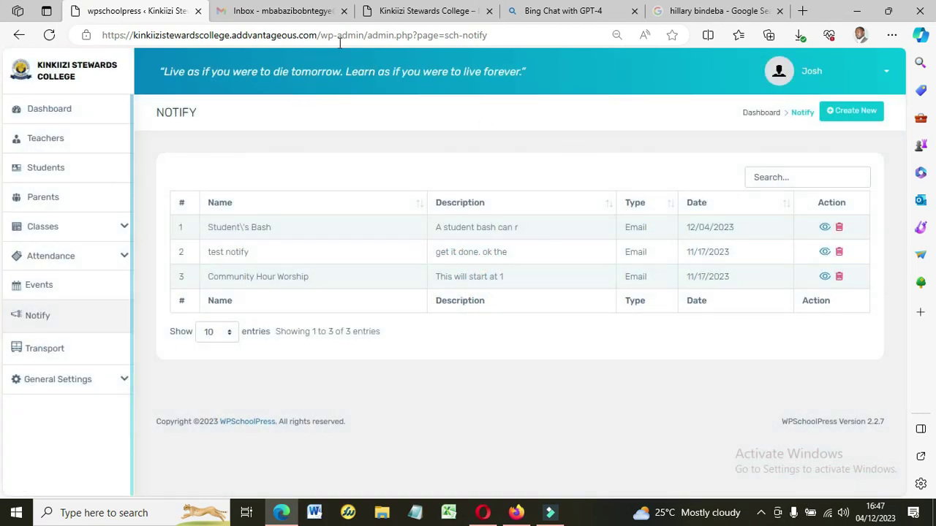
pyautogui.click(285, 13)
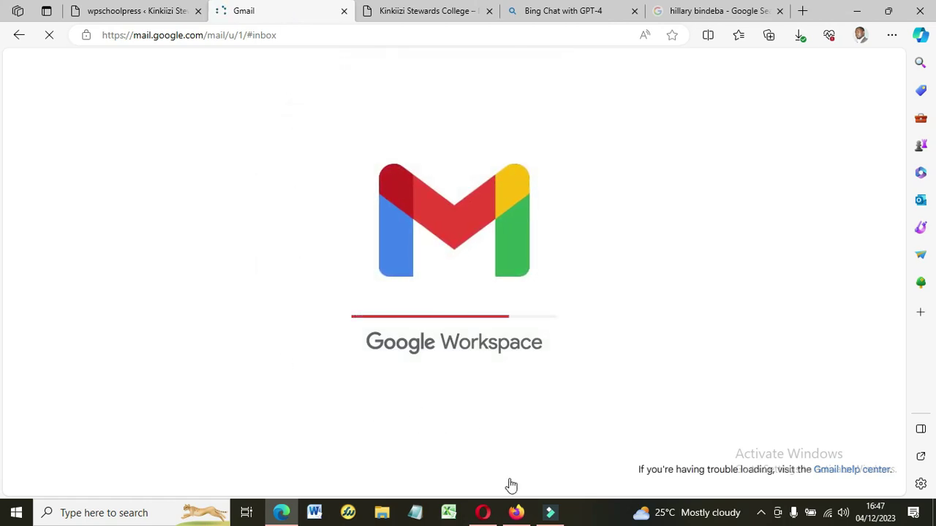
# In Firefox, load gmail.com in the Google search tab.
pyautogui.click(516, 513)
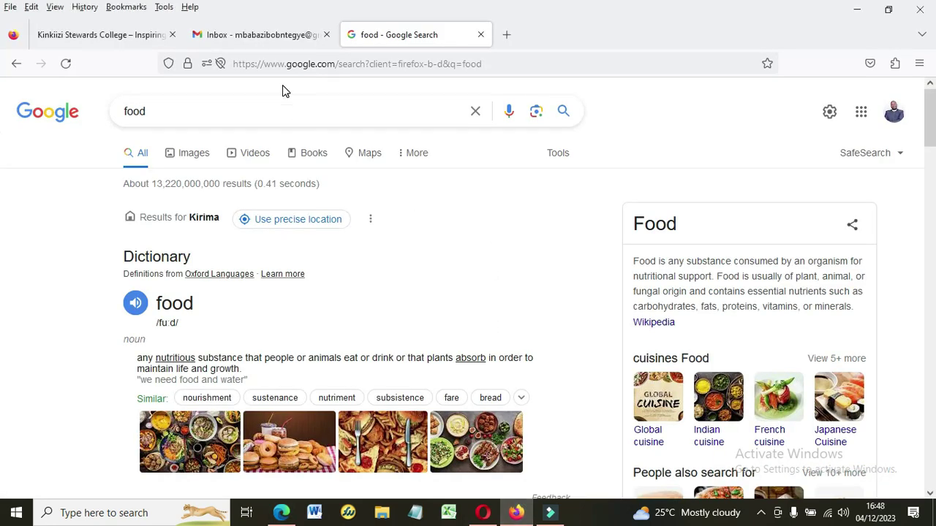
pyautogui.click(272, 35)
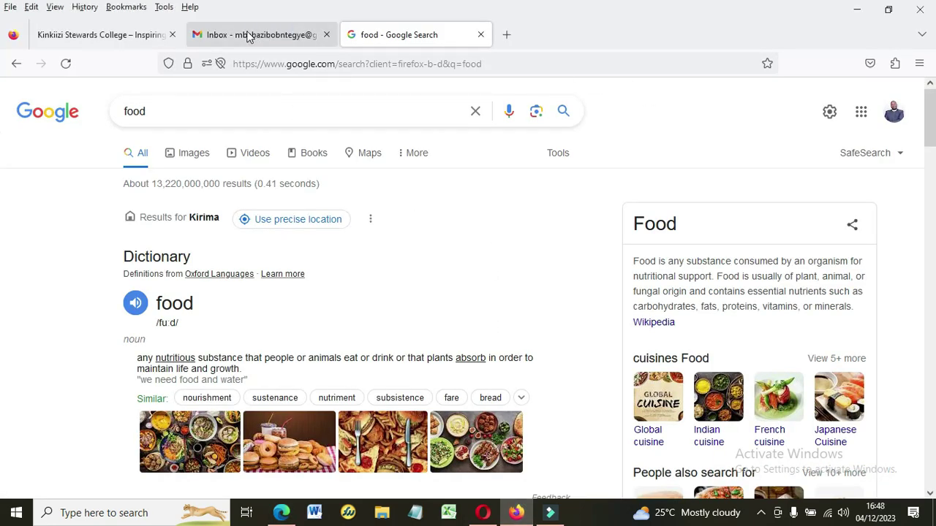
pyautogui.click(386, 35)
pyautogui.click(356, 65)
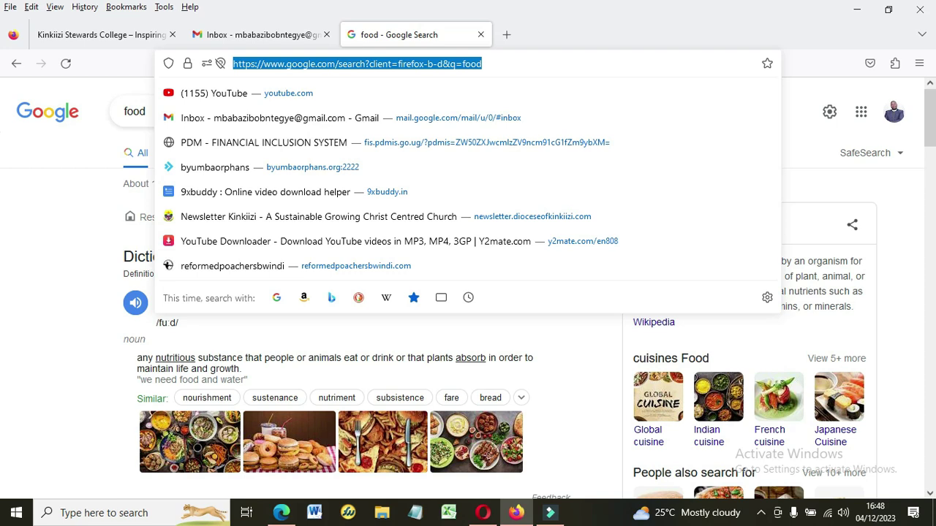
pyautogui.write('gmail.com/')
pyautogui.press('Return')
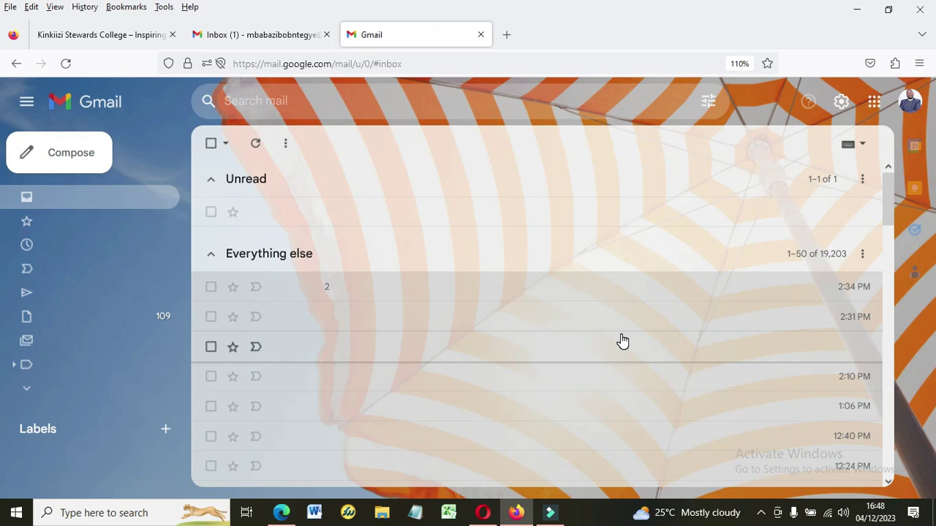
# Open and read the Student's Bash notification email.
pyautogui.click(912, 105)
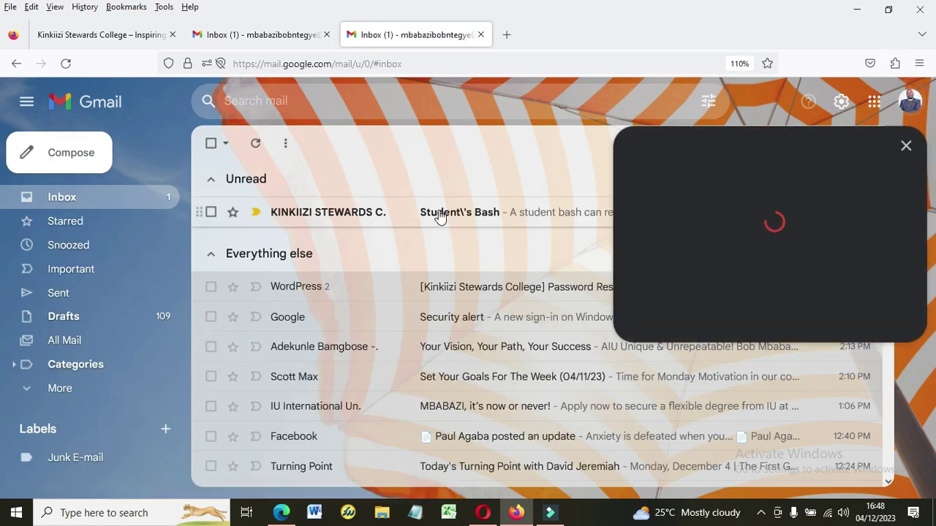
pyautogui.click(437, 212)
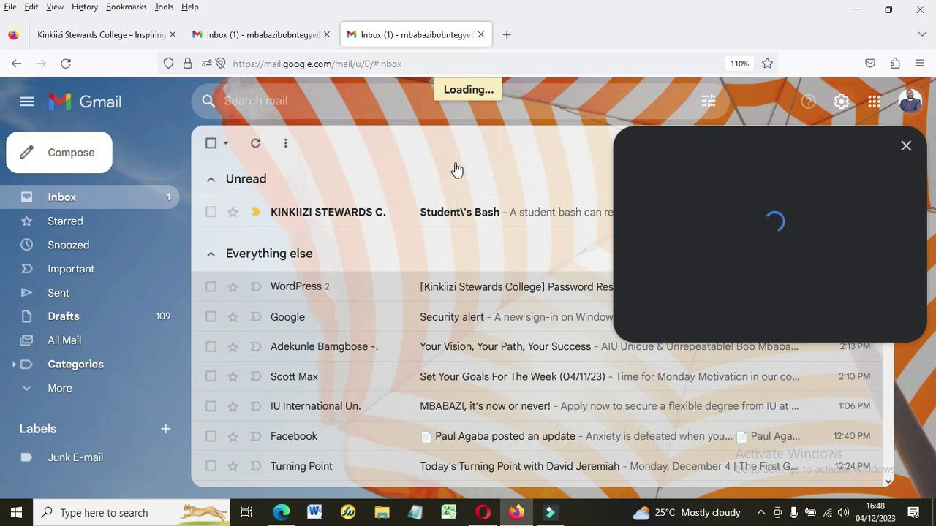
pyautogui.click(293, 219)
pyautogui.click(431, 213)
pyautogui.click(433, 219)
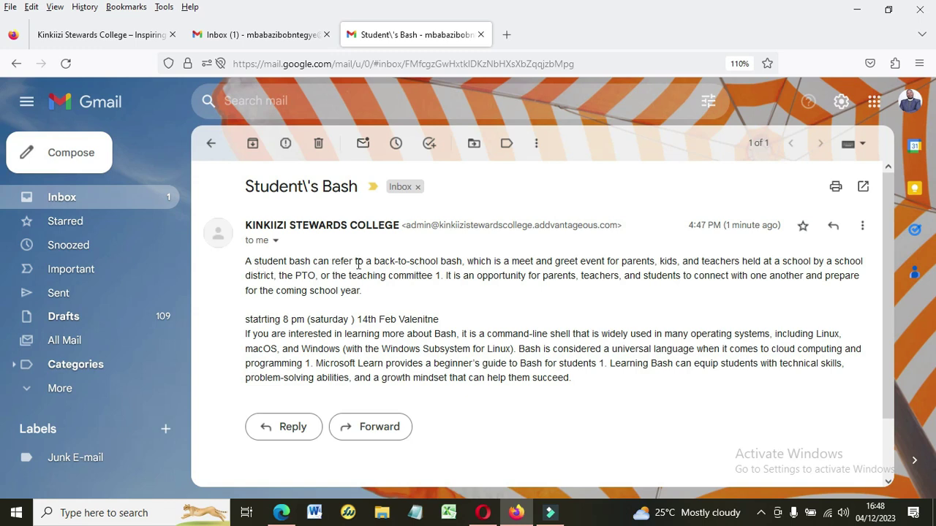
pyautogui.moveTo(437, 323); pyautogui.dragTo(300, 321)
pyautogui.click(296, 322)
# Return to the Gmail inbox tab and bring Edge back to the front.
pyautogui.click(236, 37)
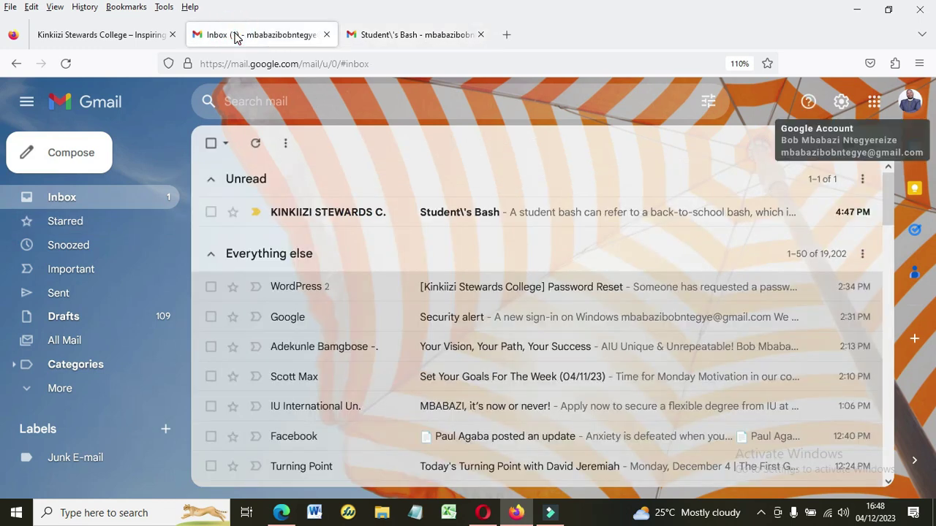
pyautogui.click(911, 109)
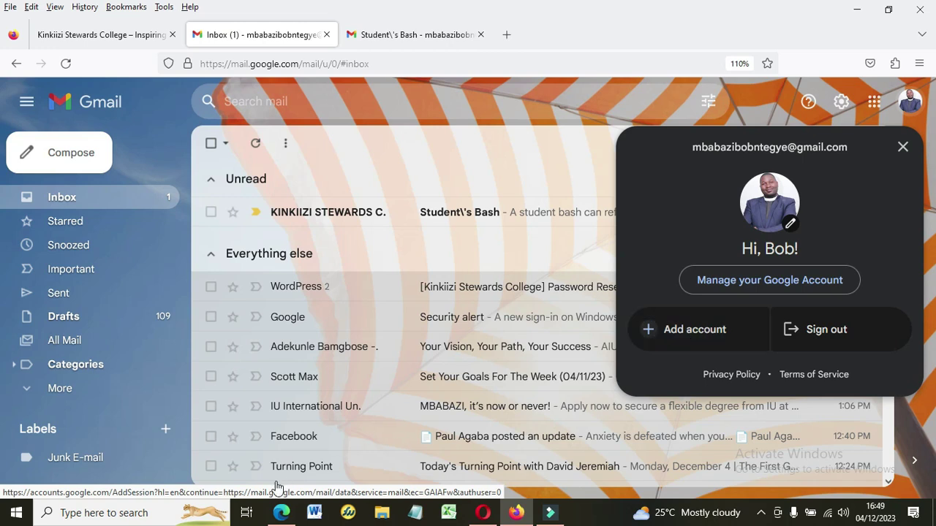
pyautogui.click(281, 512)
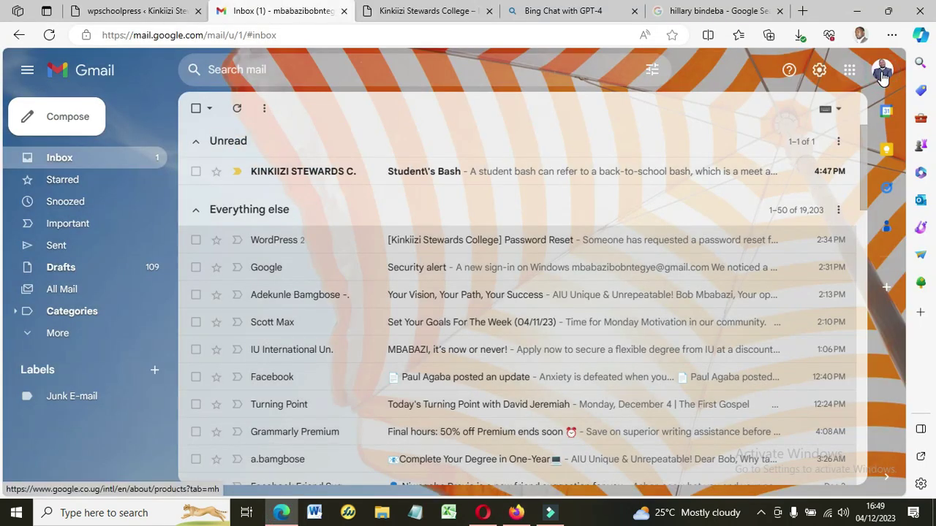
# Open the other signed-in Google account's inbox in a new tab from the profile avatar.
pyautogui.click(883, 76)
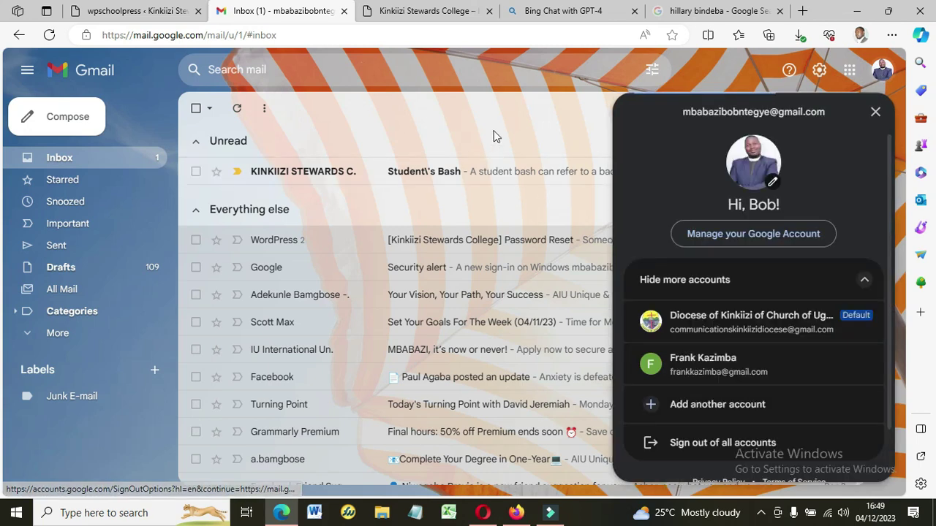
pyautogui.click(554, 140)
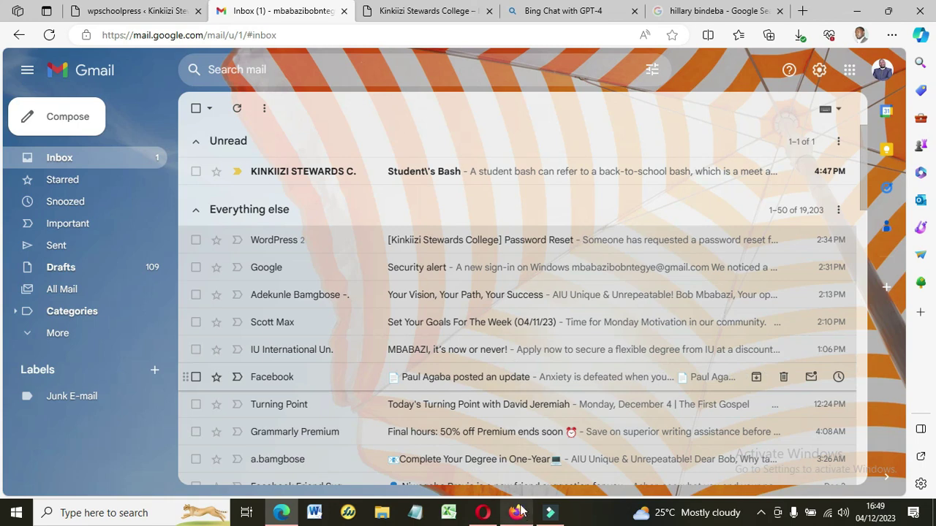
pyautogui.moveTo(477, 516)
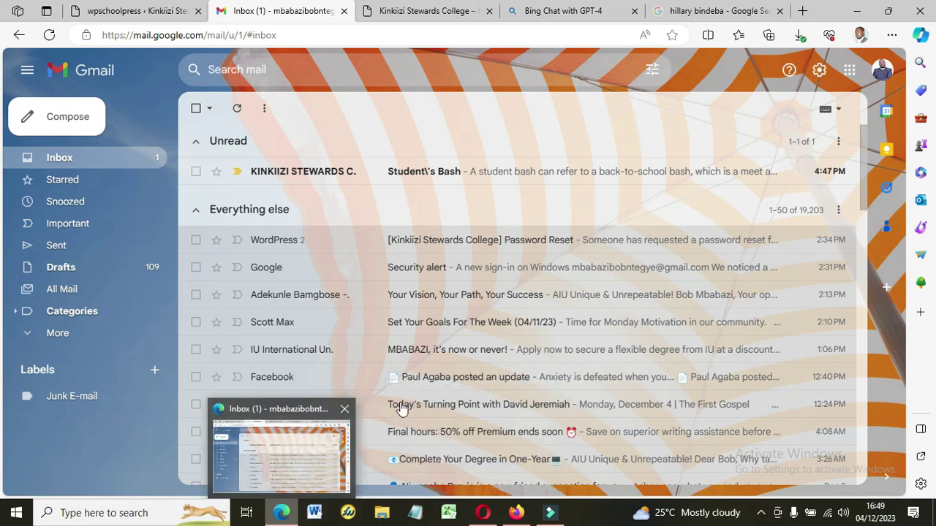
pyautogui.click(882, 69)
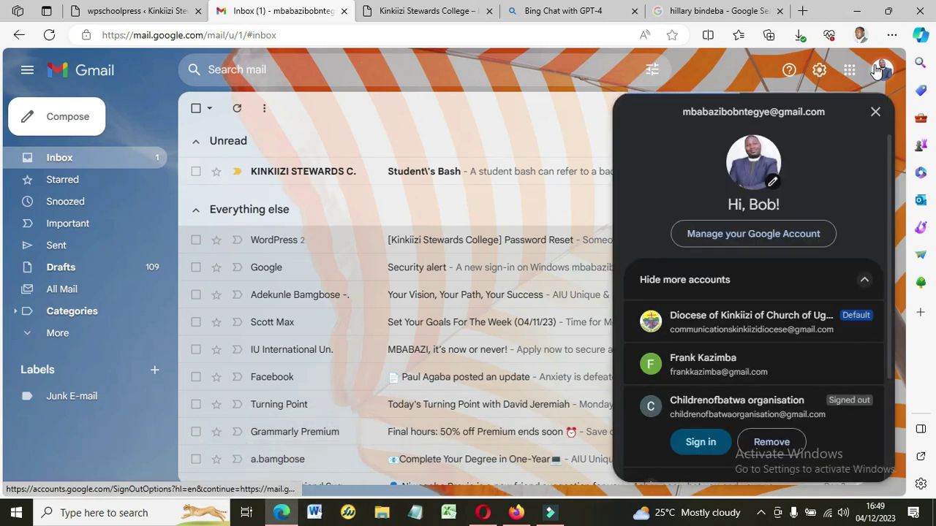
pyautogui.click(666, 356)
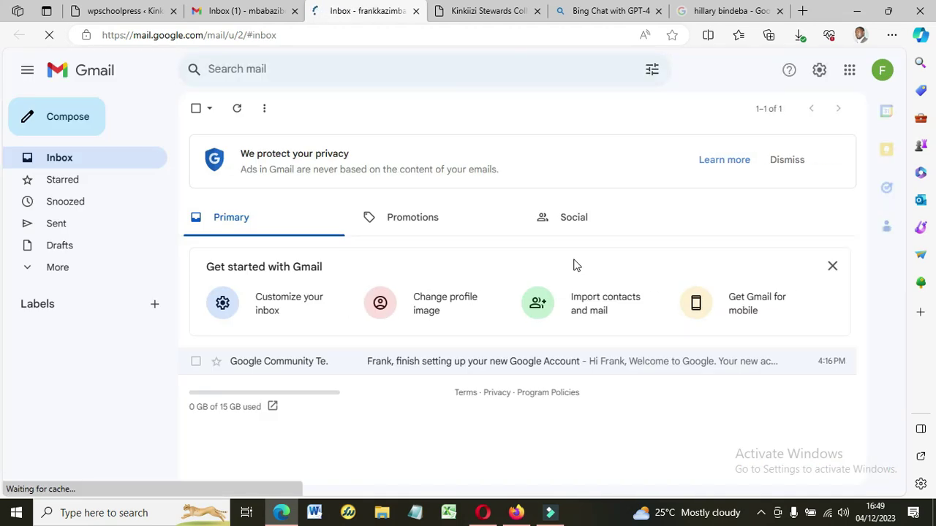
# Load and refresh the new account's Inbox, then return to the college website tab.
pyautogui.click(65, 158)
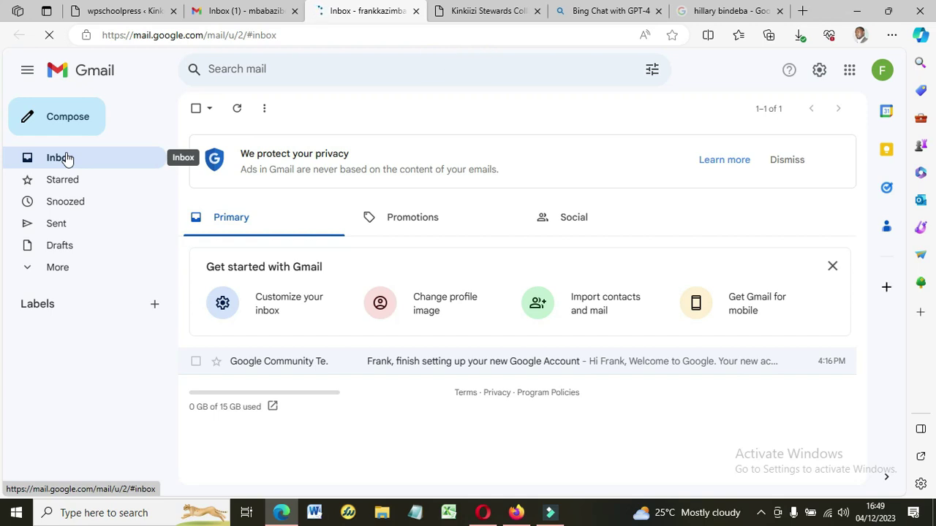
pyautogui.click(66, 159)
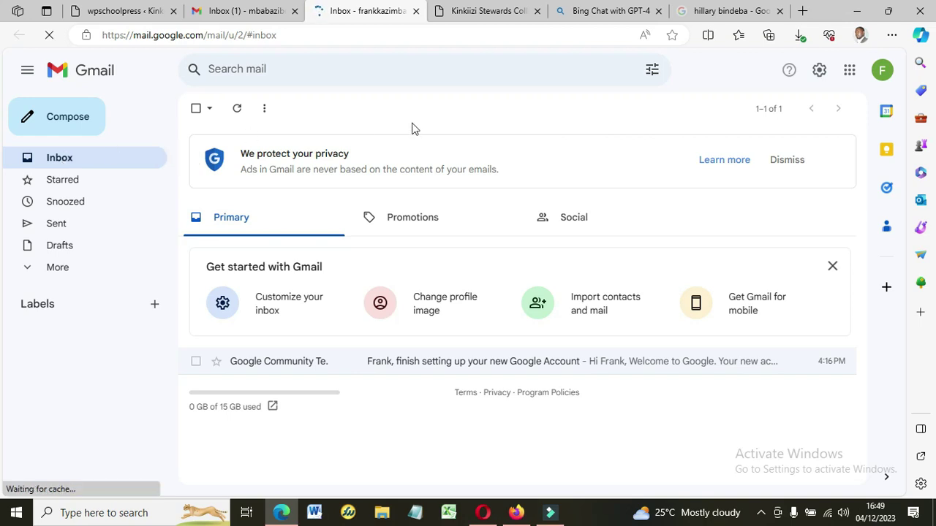
pyautogui.click(501, 16)
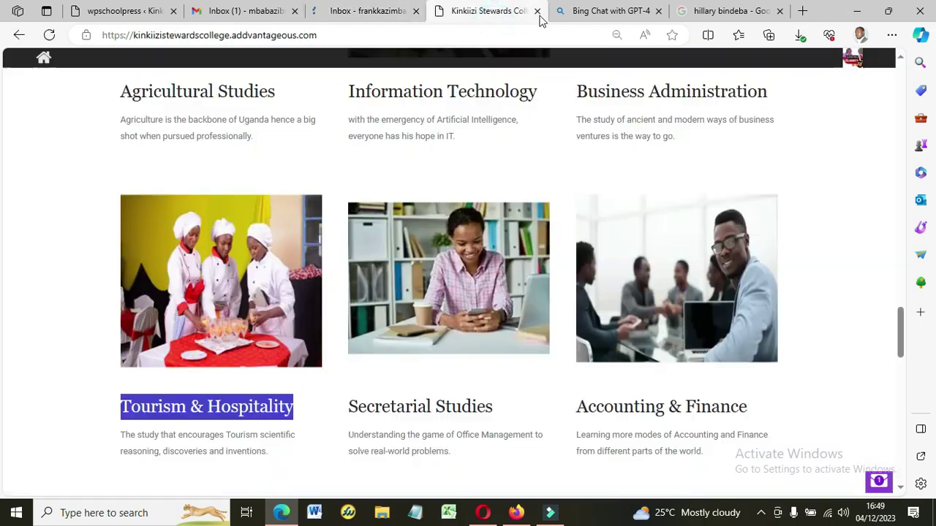
# Close the Bing chat answer tab and the image search tab.
pyautogui.click(594, 15)
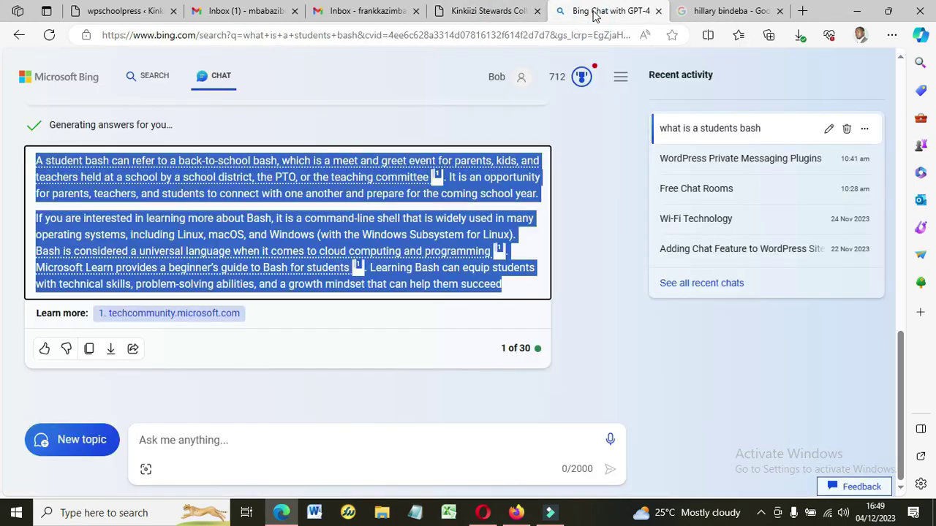
pyautogui.click(658, 16)
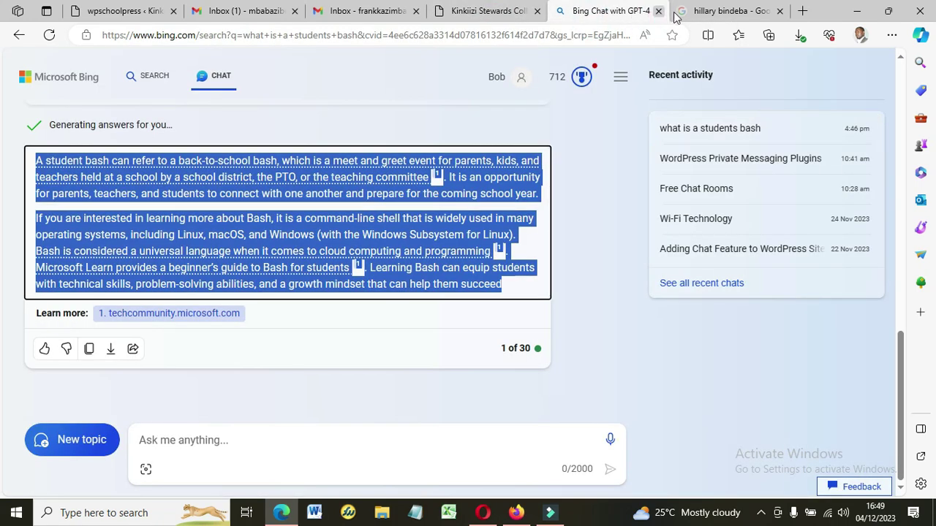
pyautogui.click(660, 16)
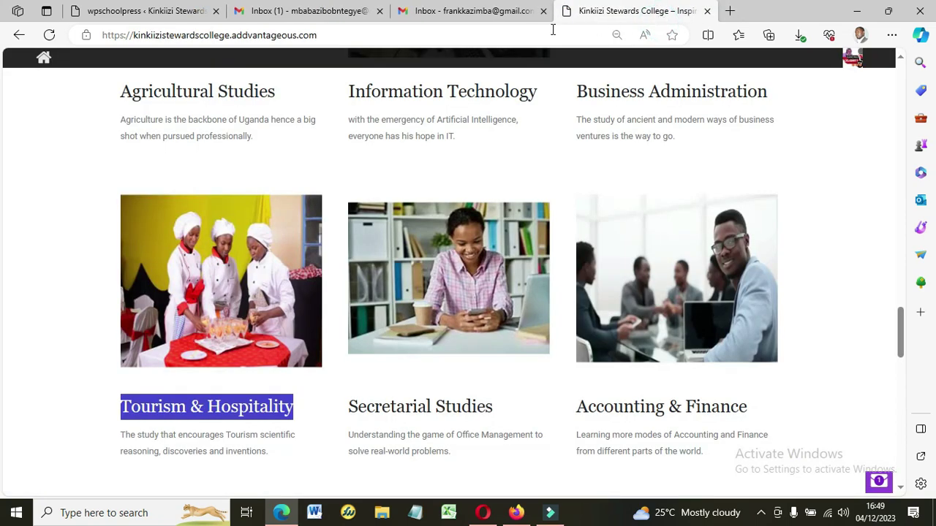
# Read the unread Student's Bash email in the main Gmail inbox, then go to the school admin tab.
pyautogui.click(303, 16)
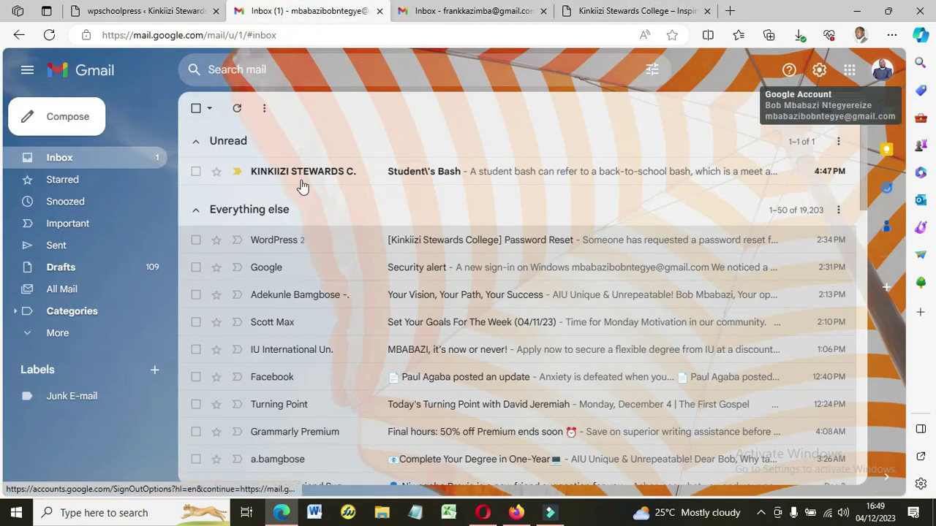
pyautogui.click(346, 176)
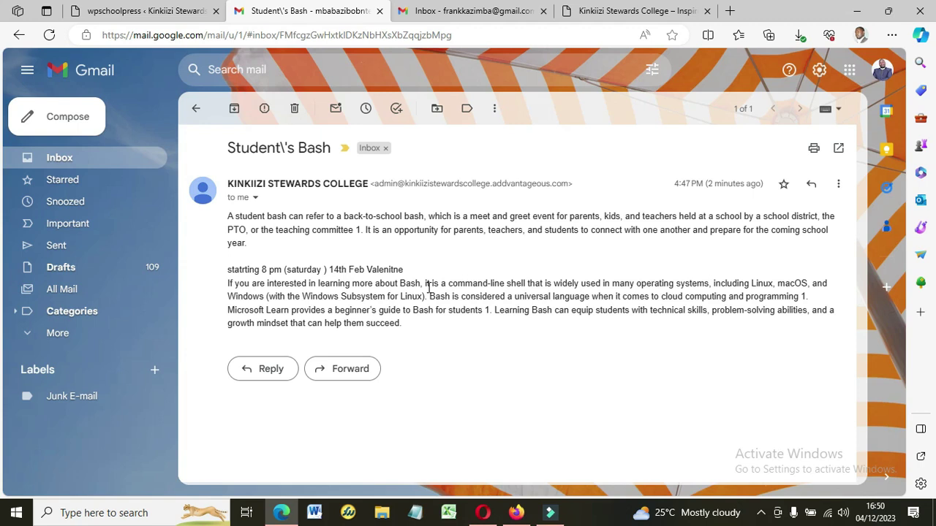
pyautogui.click(138, 13)
# Sign out of the college site from the user name menu.
pyautogui.click(303, 115)
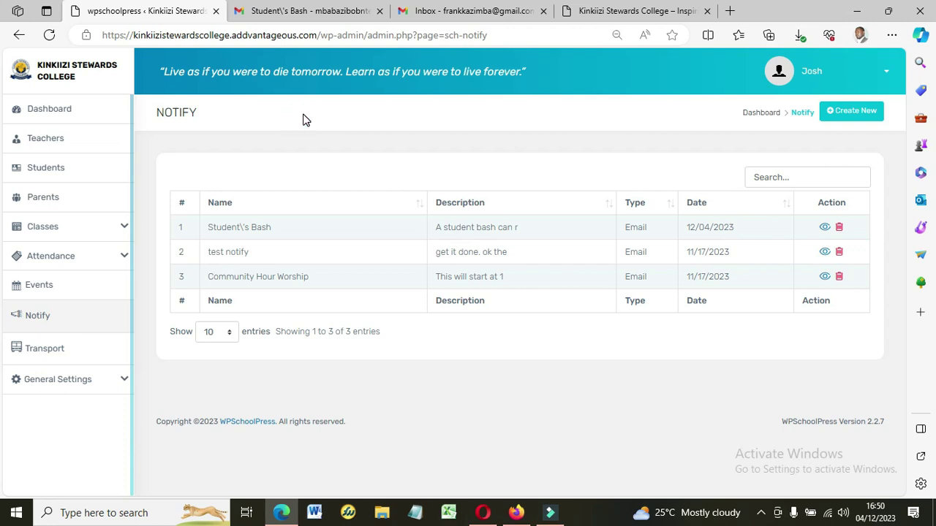
pyautogui.click(803, 76)
pyautogui.click(778, 162)
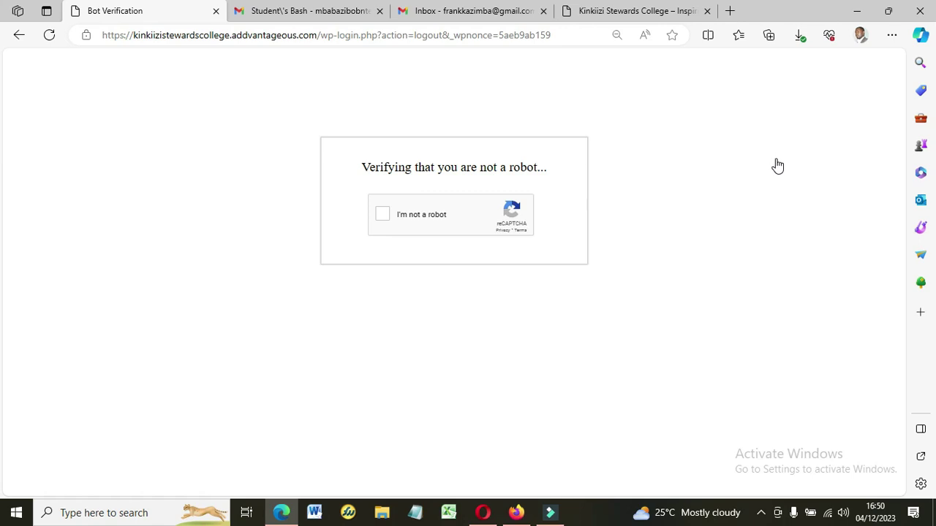
# Pass the reCAPTCHA by selecting the three bridge tiles and verifying.
pyautogui.click(384, 214)
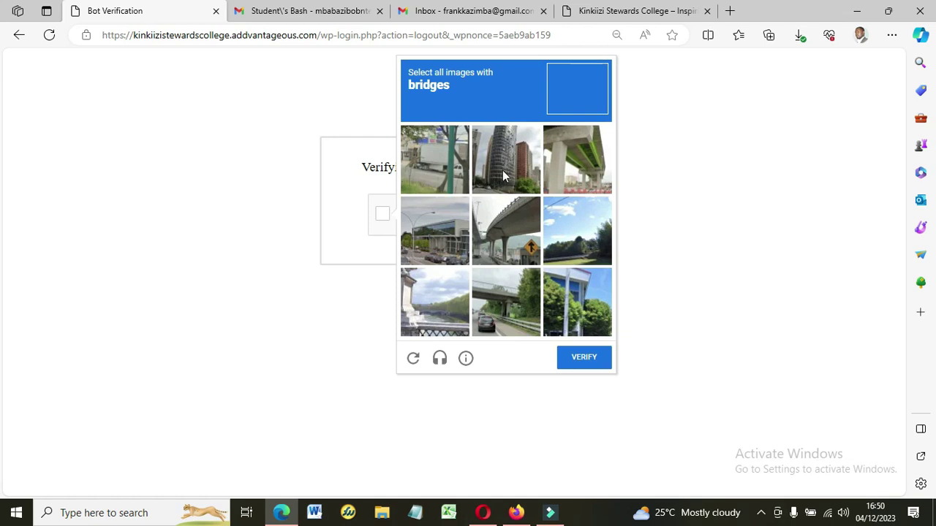
pyautogui.click(500, 232)
pyautogui.click(569, 185)
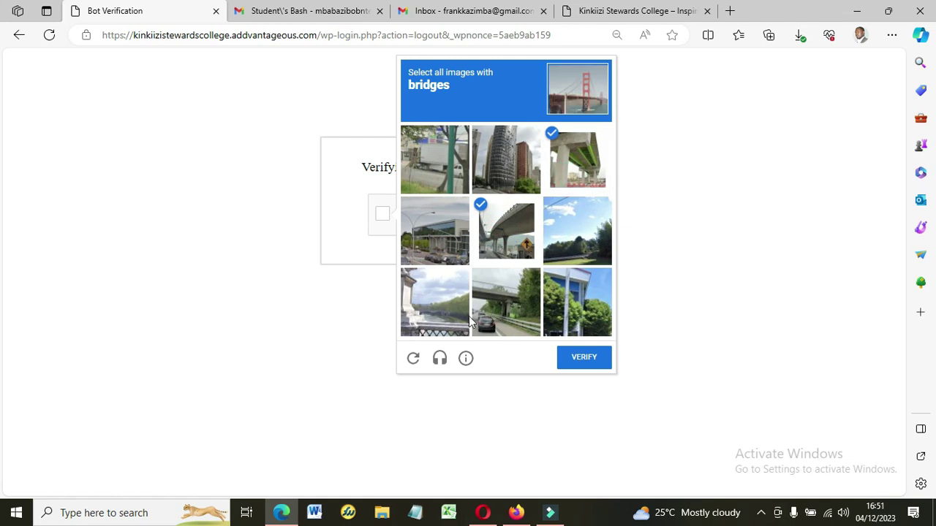
pyautogui.click(511, 314)
pyautogui.click(579, 357)
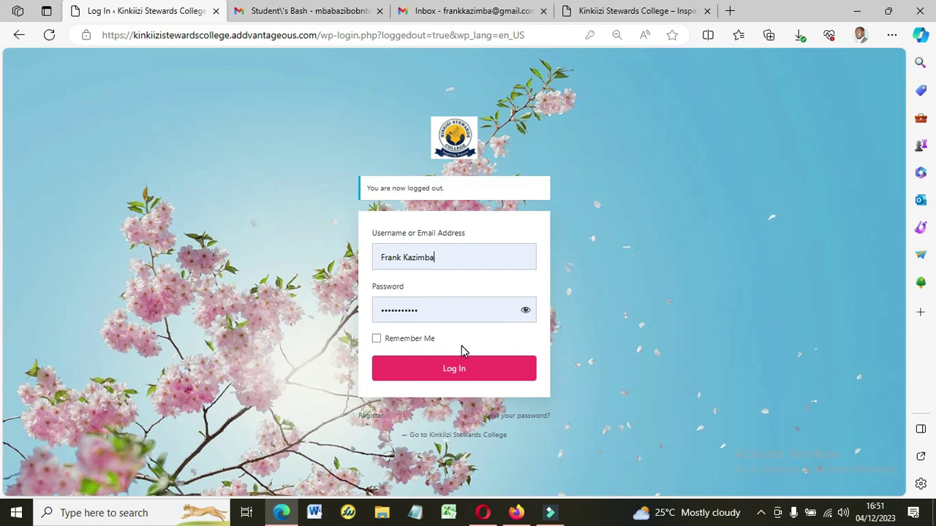
# Log in with the saved Communications credentials, checking the revealed password first.
pyautogui.click(453, 371)
pyautogui.click(446, 267)
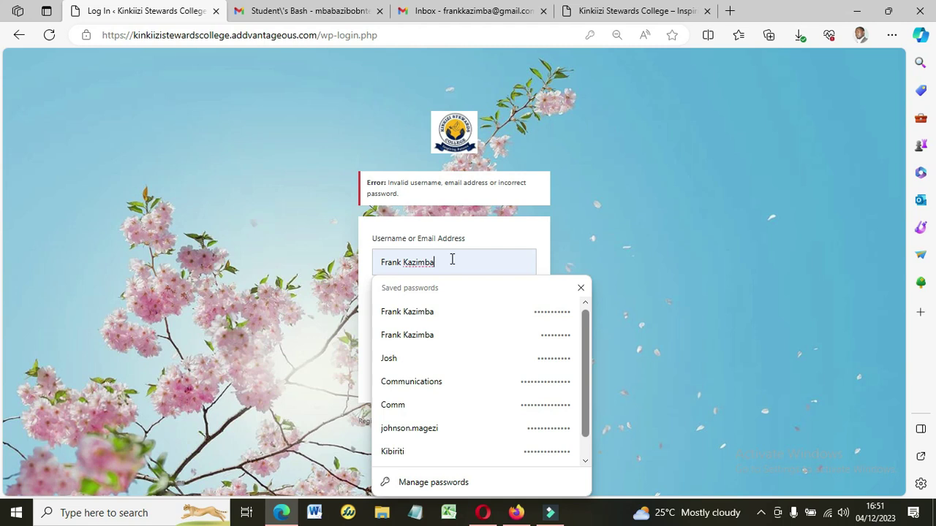
pyautogui.click(418, 382)
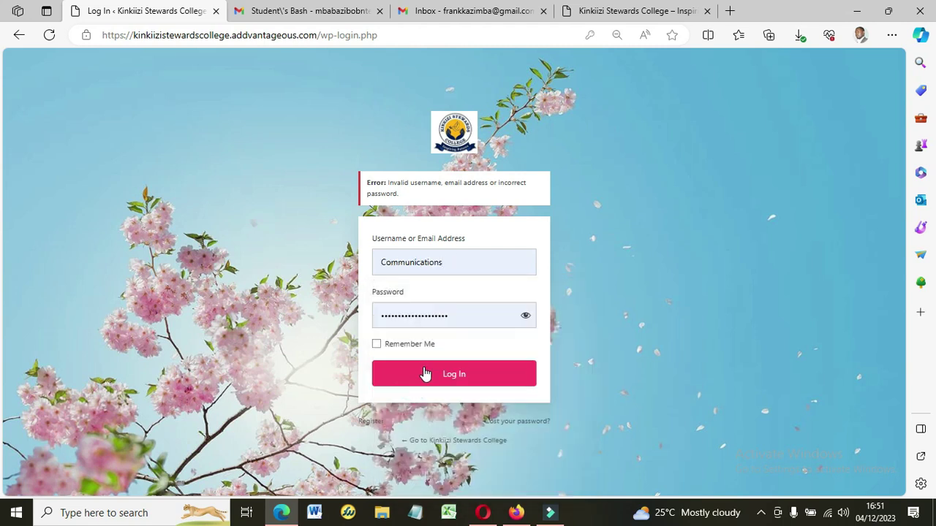
pyautogui.click(524, 320)
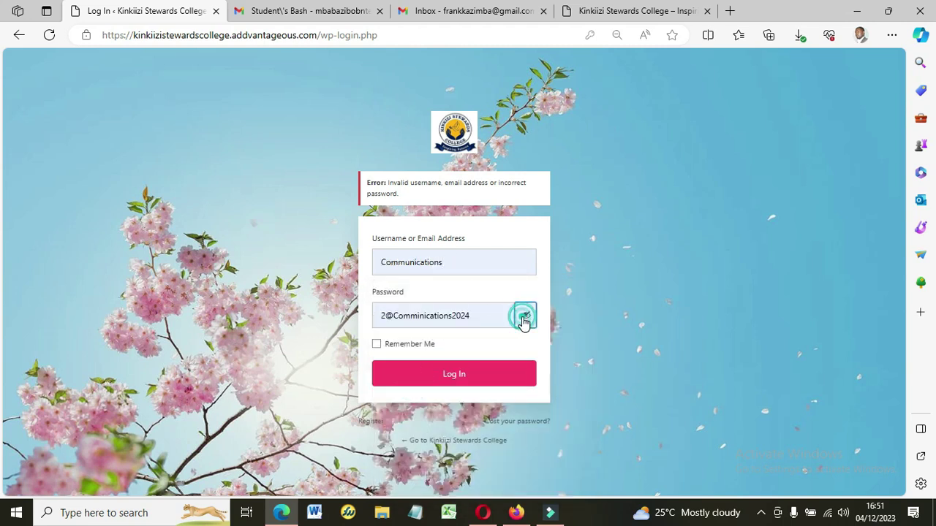
pyautogui.click(454, 380)
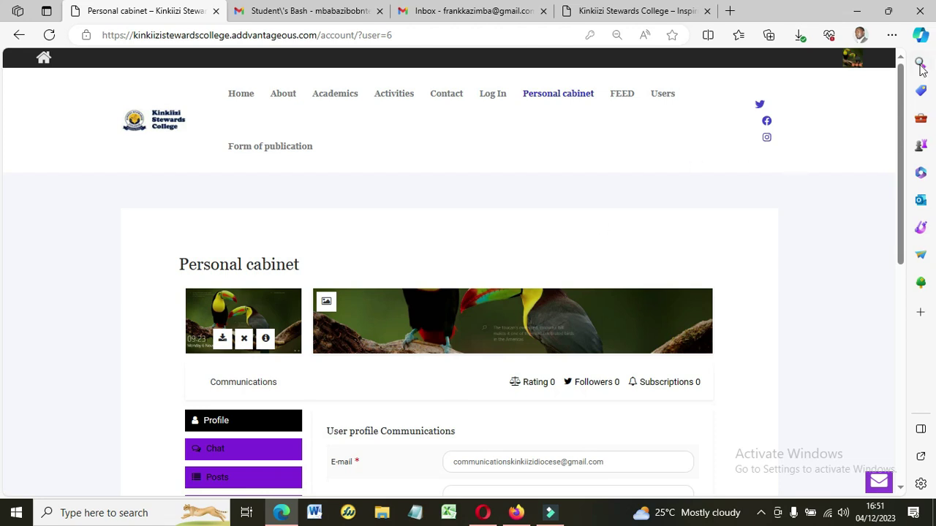
# Go from Home to the Personal cabinet's Chat tab and open the only contact's conversation.
pyautogui.moveTo(900, 94); pyautogui.dragTo(901, 56)
pyautogui.click(240, 95)
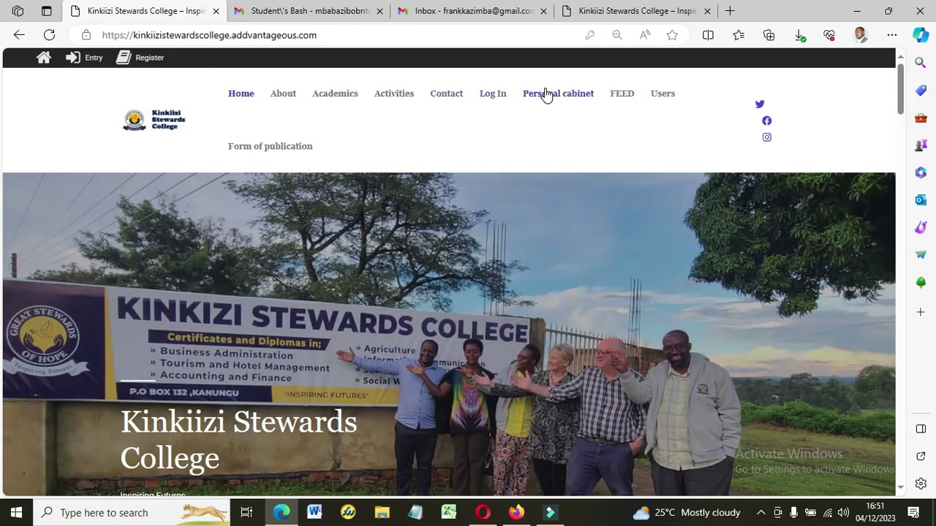
pyautogui.click(545, 93)
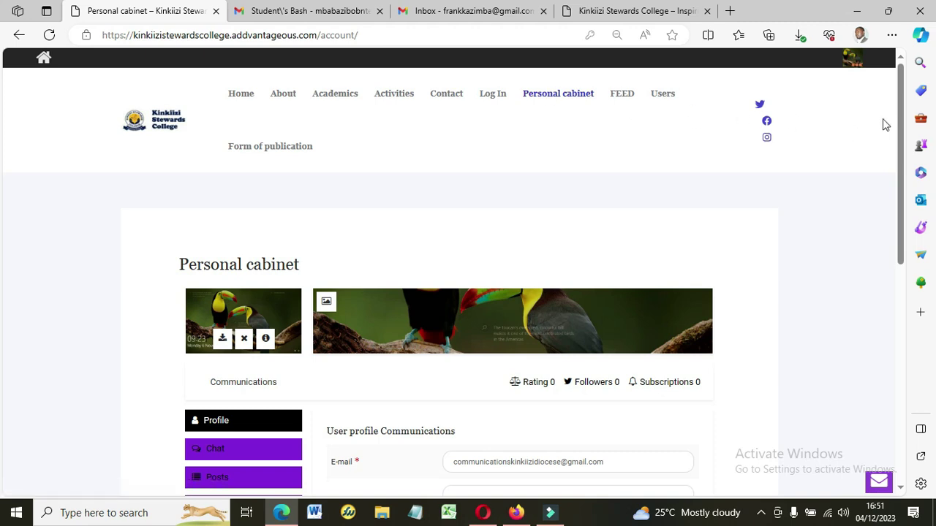
pyautogui.moveTo(899, 118); pyautogui.dragTo(902, 151)
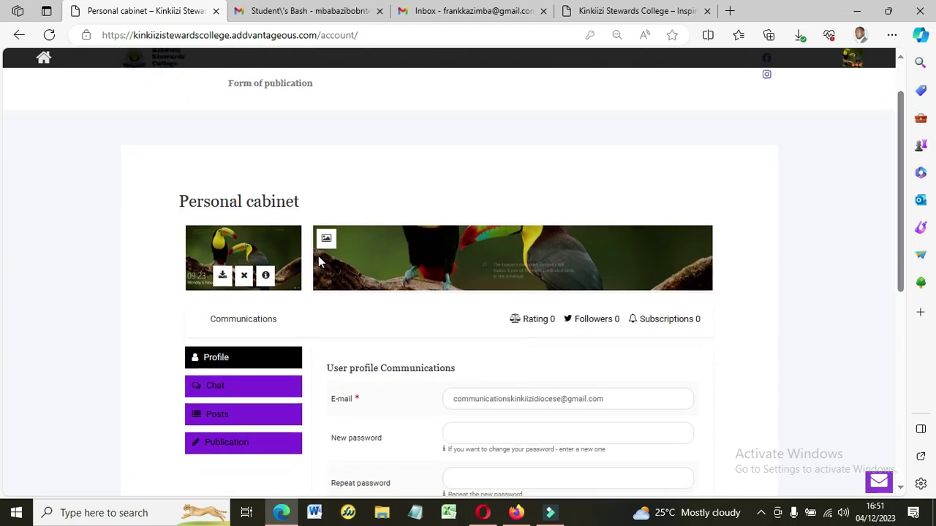
pyautogui.click(235, 388)
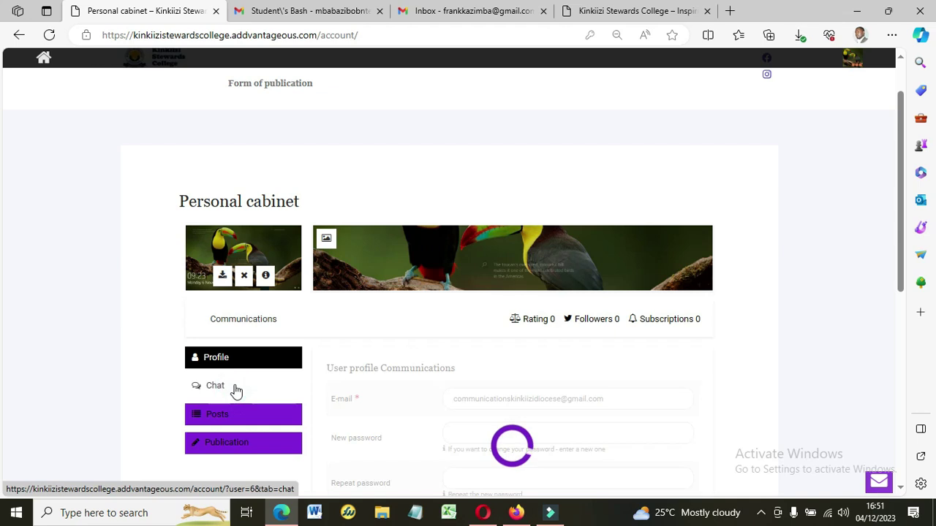
pyautogui.scroll(-1, 907, 162)
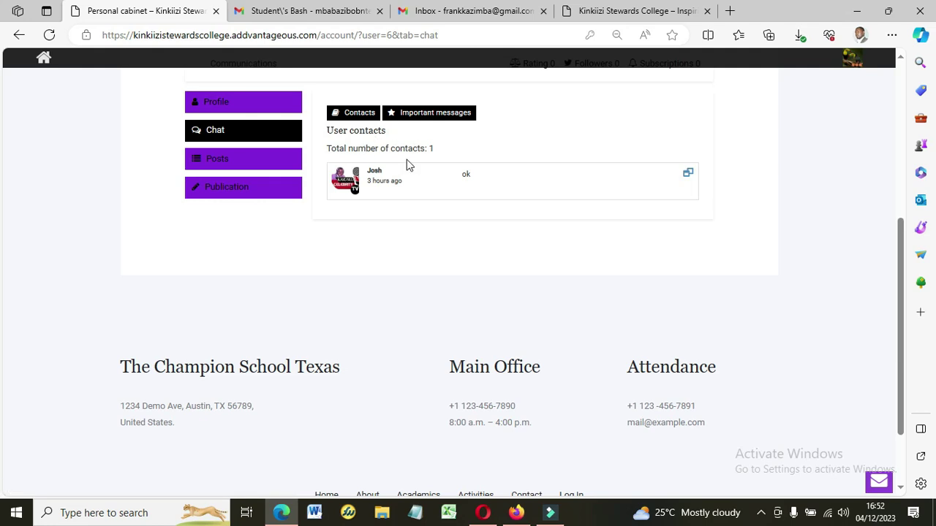
pyautogui.click(531, 188)
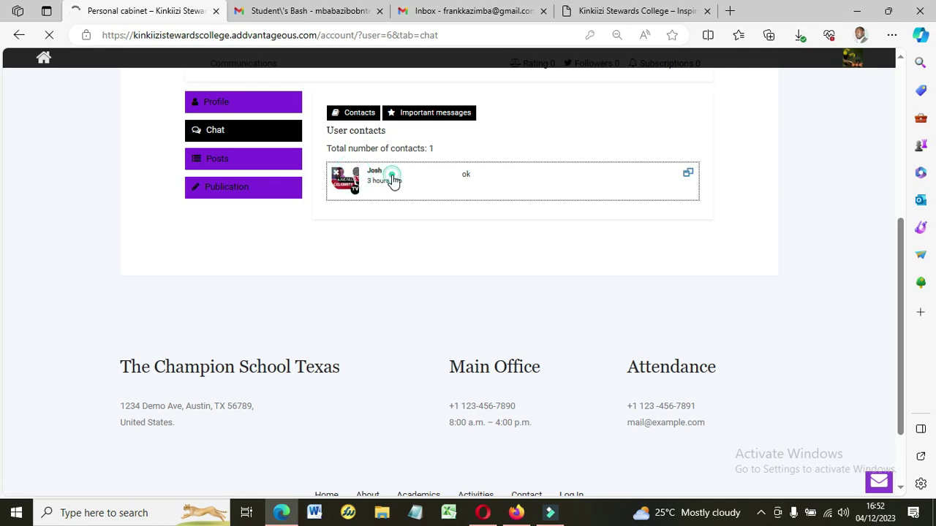
# Type 'are mukristayo' into the chat message box.
pyautogui.scroll(-2, 473, 302)
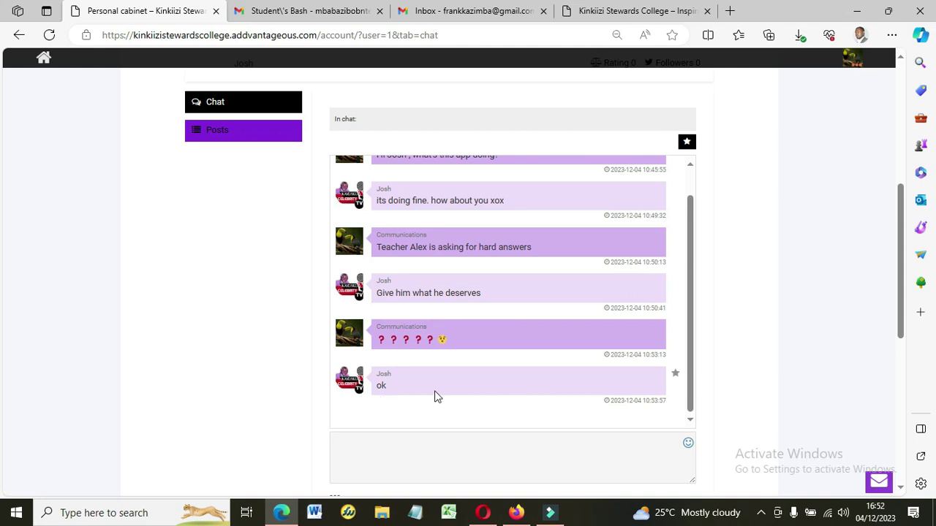
pyautogui.click(391, 454)
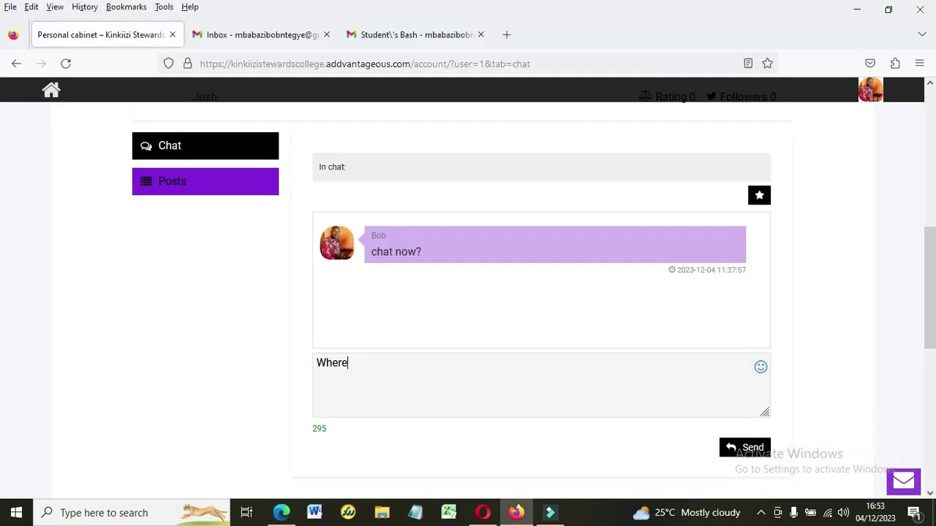
pyautogui.write('are mukris')
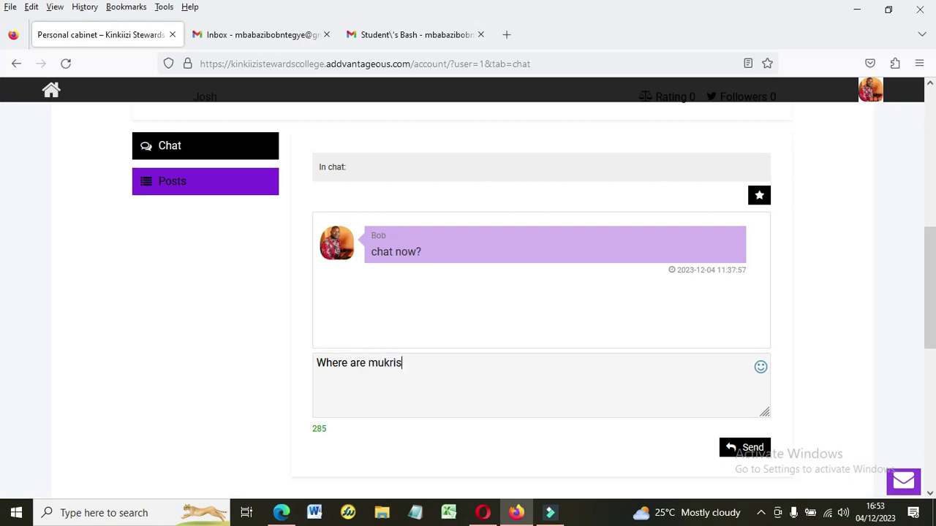